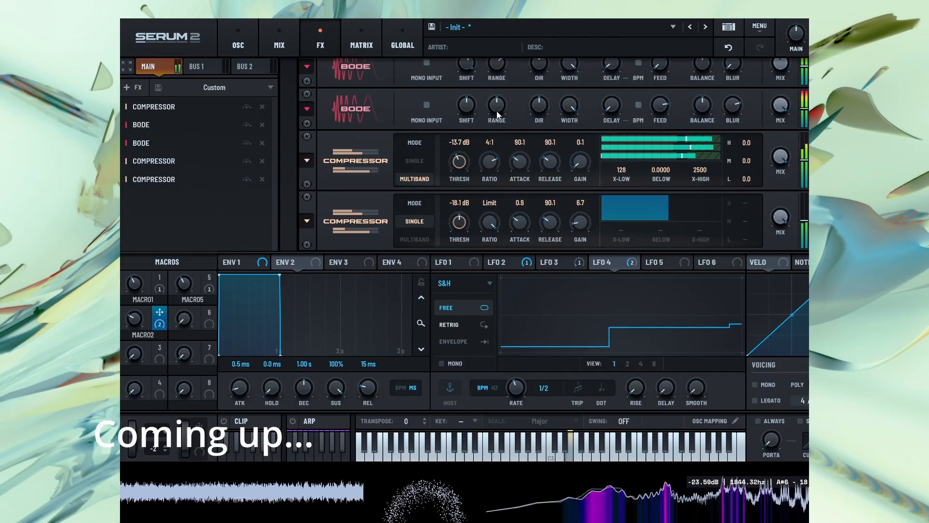
{"action": "left_click_drag", "start_coordinate": [471, 100], "coordinate": [477, 78]}
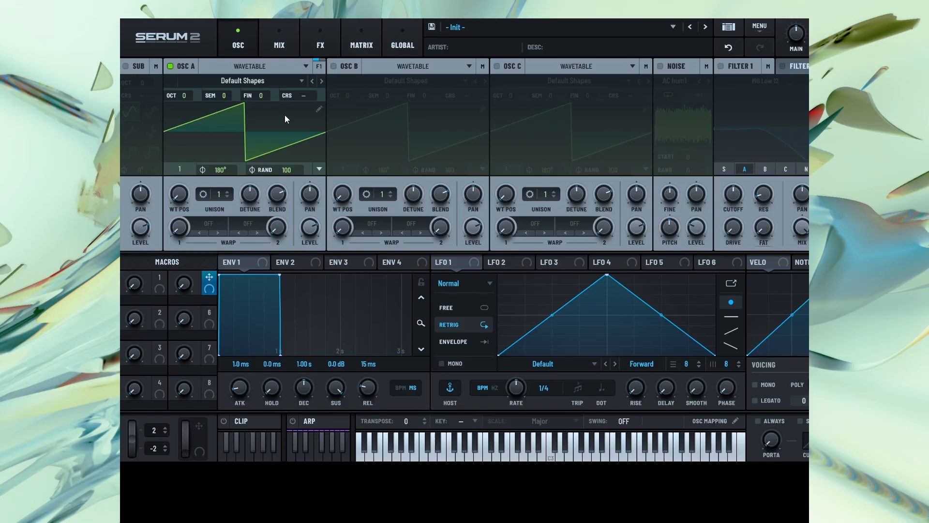
Enable oscillator B and set its octave to -4
{"action": "left_click", "coordinate": [333, 66]}
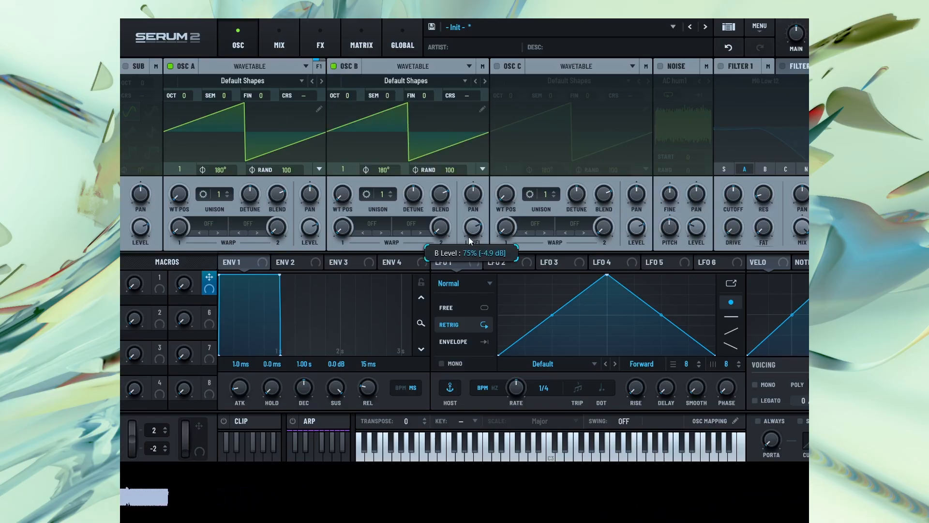
{"action": "left_click_drag", "start_coordinate": [347, 97], "coordinate": [181, 356]}
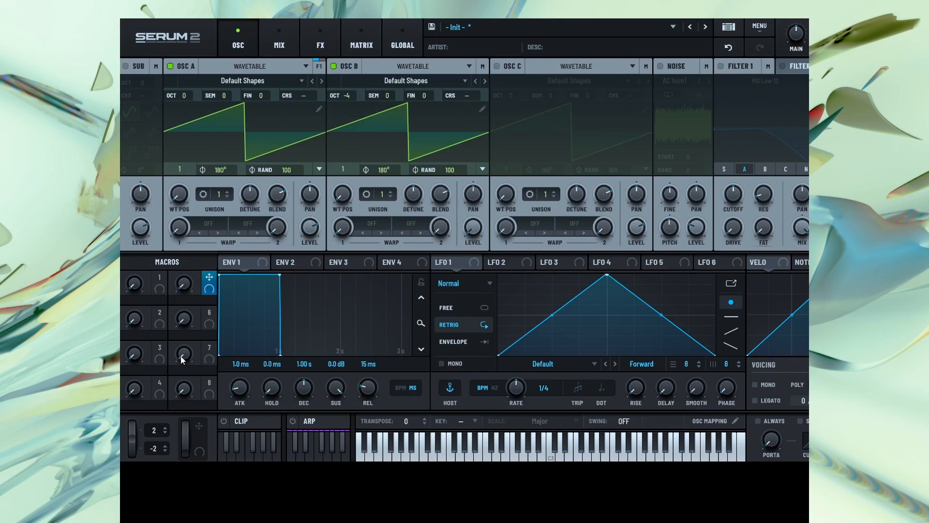
Set oscillator A's first warp mode to FM (B) and raise the warp amount
{"action": "left_click", "coordinate": [205, 237]}
{"action": "mouse_move", "coordinate": [225, 290]}
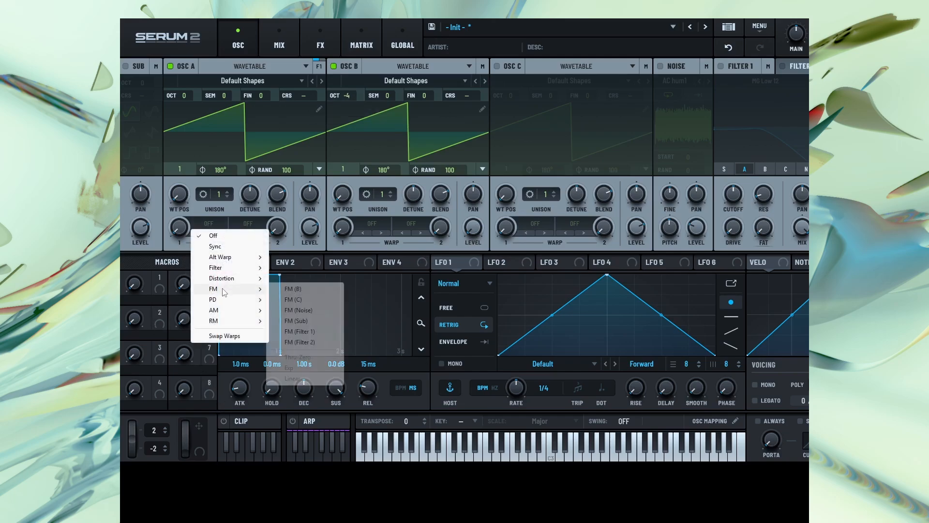
{"action": "left_click", "coordinate": [293, 289]}
{"action": "left_click_drag", "start_coordinate": [185, 228], "coordinate": [193, 199]}
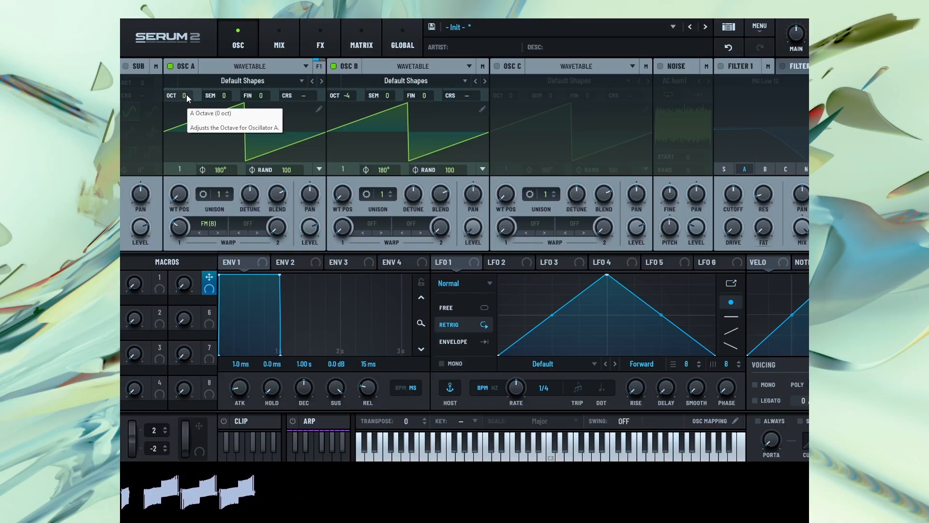
Set oscillator A's octave to +4 and increase its FM (B) warp amount
{"action": "left_click_drag", "start_coordinate": [187, 97], "coordinate": [208, 24]}
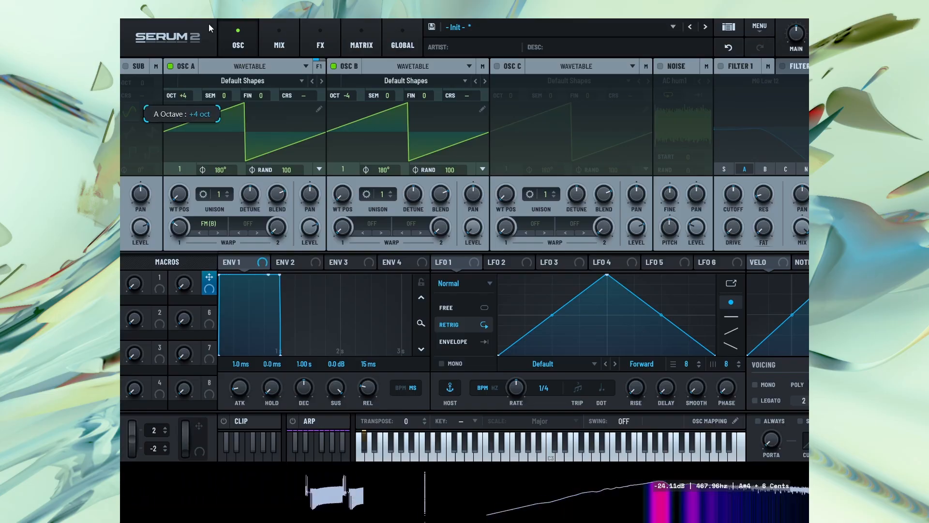
{"action": "left_click_drag", "start_coordinate": [184, 220], "coordinate": [183, 218]}
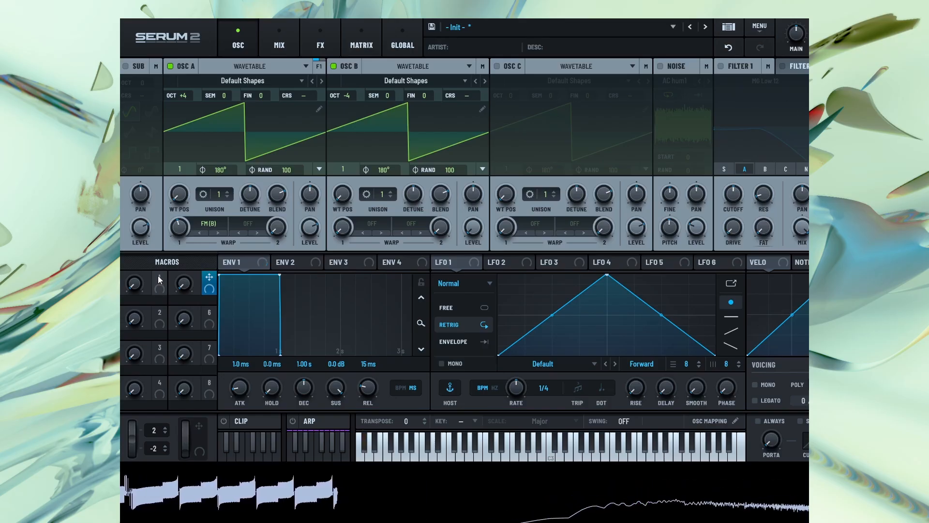
Assign Macro 1 to modulate oscillator B's coarse pitch (CRS)
{"action": "left_click_drag", "start_coordinate": [159, 278], "coordinate": [485, 72]}
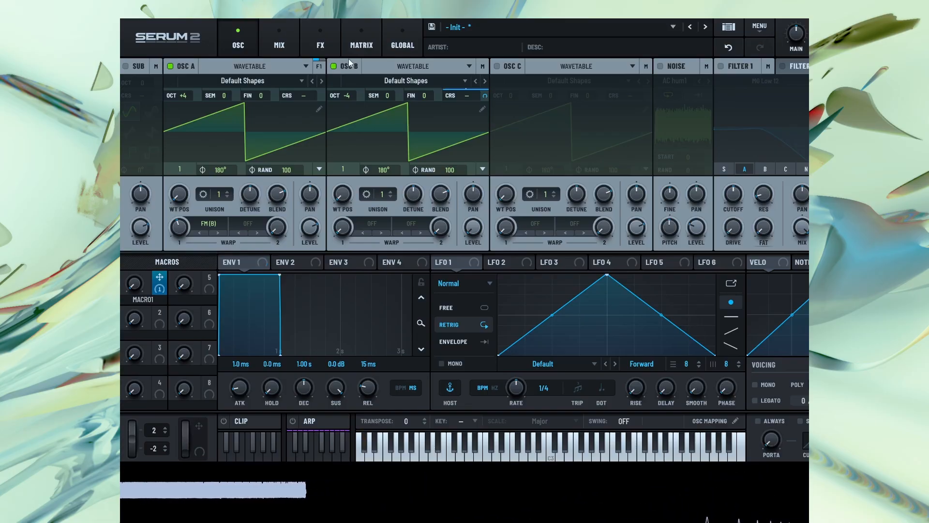
Add another Compressor effect in Multiband mode with threshold at about -17.3 dB and gain at about 15.3
{"action": "left_click", "coordinate": [323, 43]}
{"action": "left_click", "coordinate": [132, 88]}
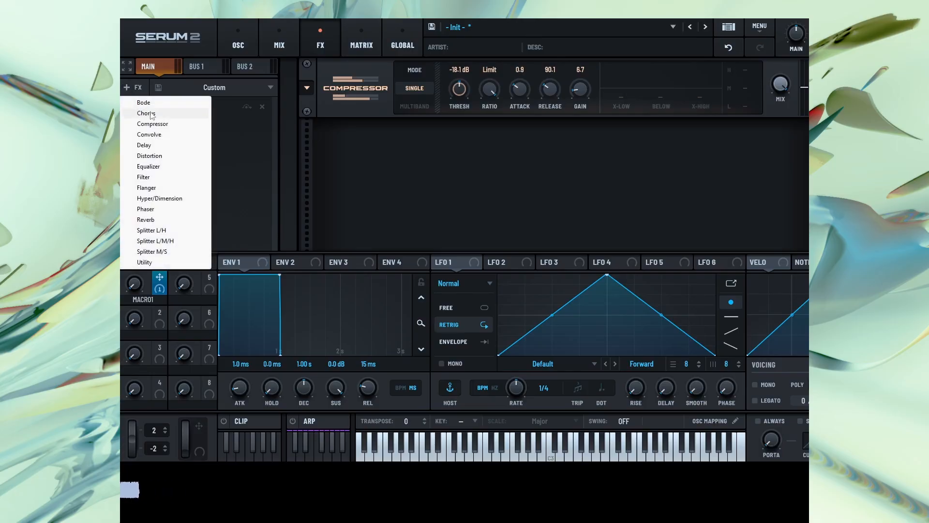
{"action": "left_click", "coordinate": [172, 123]}
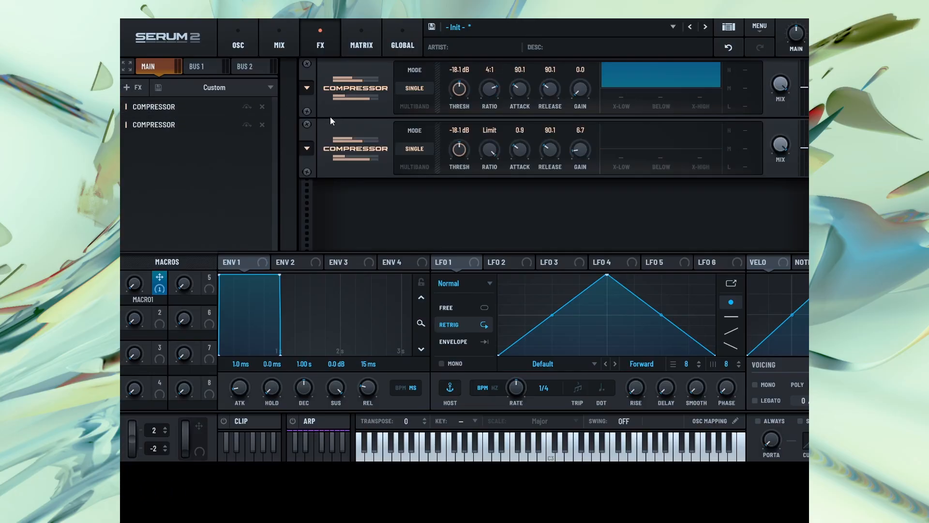
{"action": "left_click", "coordinate": [419, 106]}
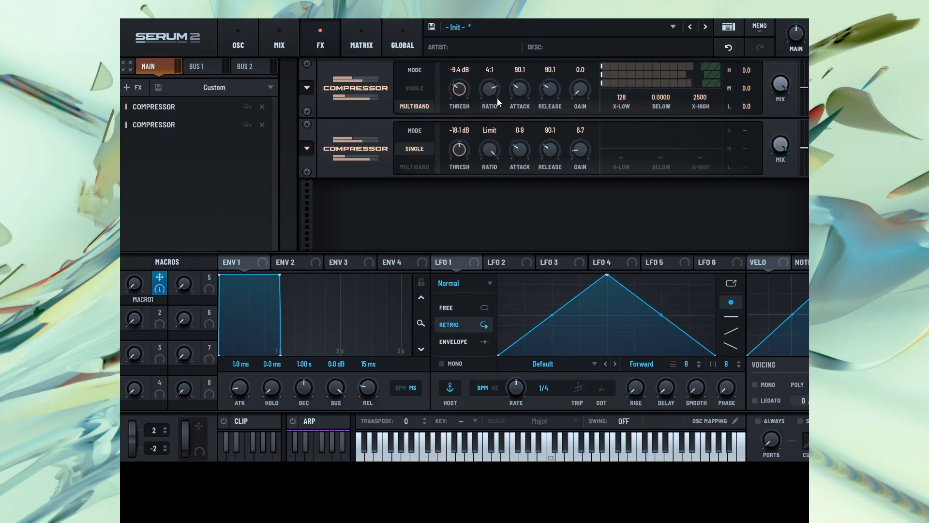
{"action": "left_click_drag", "start_coordinate": [582, 92], "coordinate": [589, 40]}
{"action": "left_click_drag", "start_coordinate": [456, 92], "coordinate": [461, 70]}
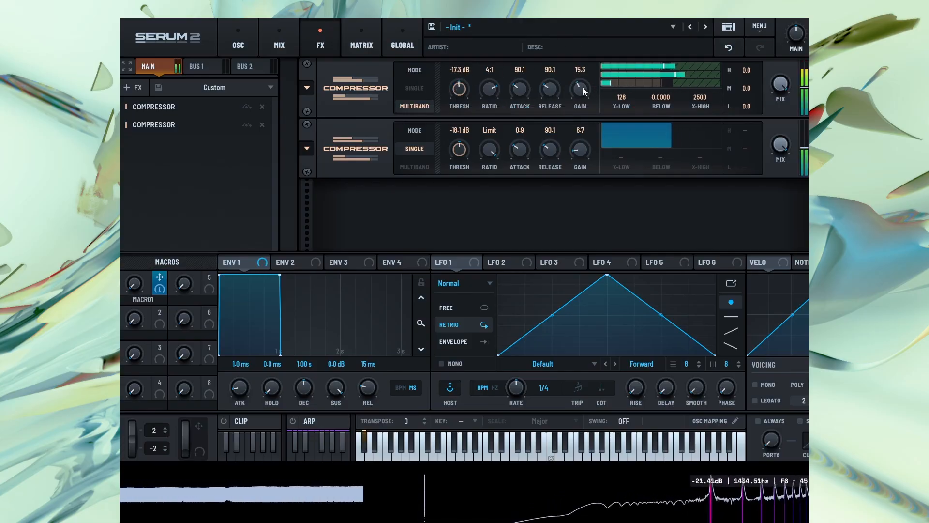
Vary oscillator A's FM (B) warp amount together with Macro 1, leaving both raised above zero
{"action": "left_click", "coordinate": [245, 43]}
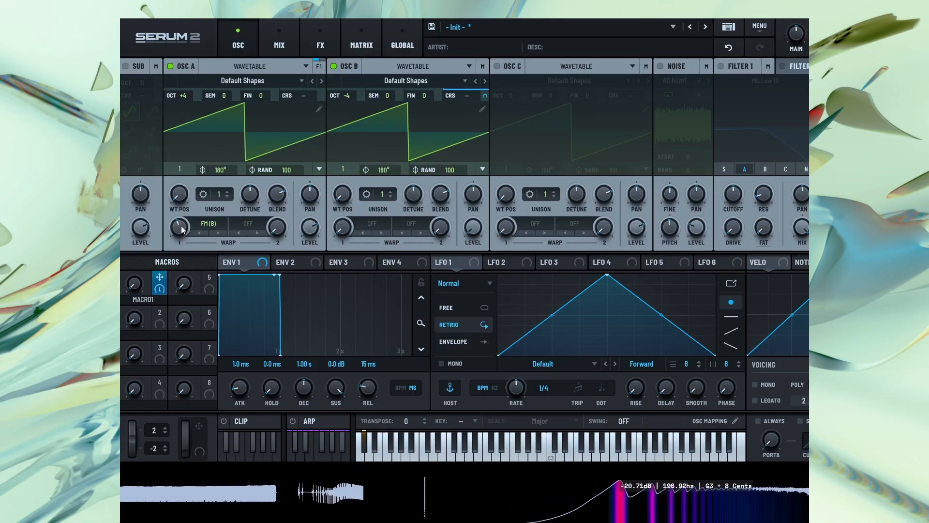
{"action": "mouse_move", "coordinate": [182, 229]}
{"action": "left_mouse_down"}
{"action": "mouse_move", "coordinate": [183, 218]}
{"action": "mouse_move", "coordinate": [176, 234]}
{"action": "left_mouse_up"}
{"action": "left_click_drag", "start_coordinate": [132, 283], "coordinate": [140, 314]}
{"action": "left_click_drag", "start_coordinate": [182, 227], "coordinate": [178, 234]}
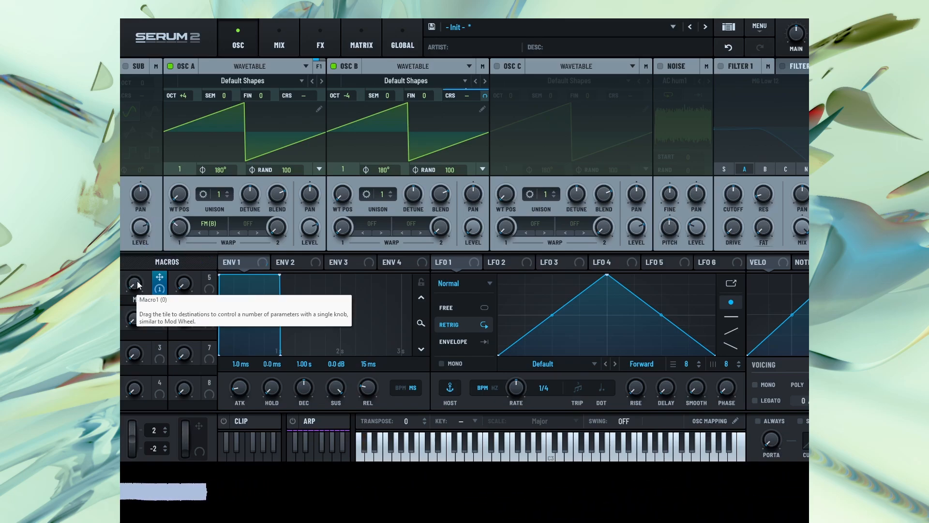
{"action": "left_click_drag", "start_coordinate": [136, 291], "coordinate": [193, 211]}
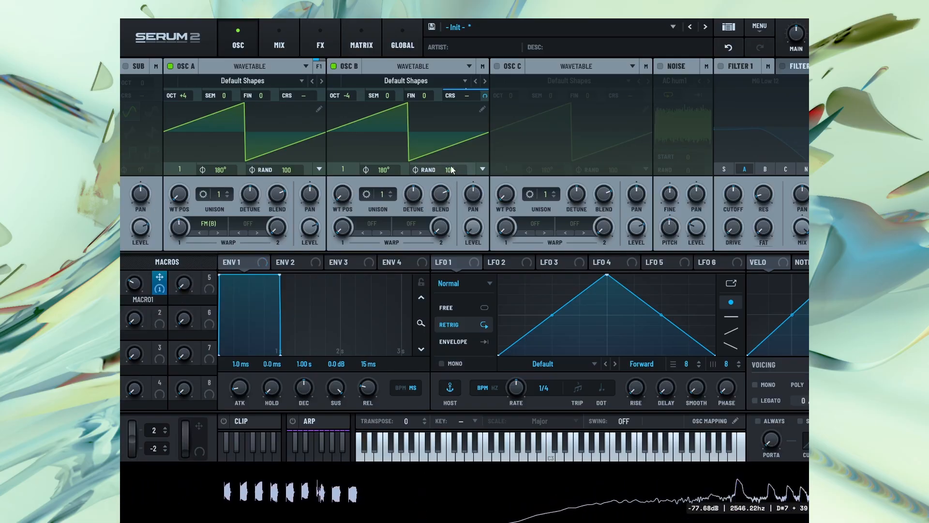
Try oscillator B's phase randomness at 0 and return it to 100
{"action": "left_click_drag", "start_coordinate": [451, 167], "coordinate": [438, 237]}
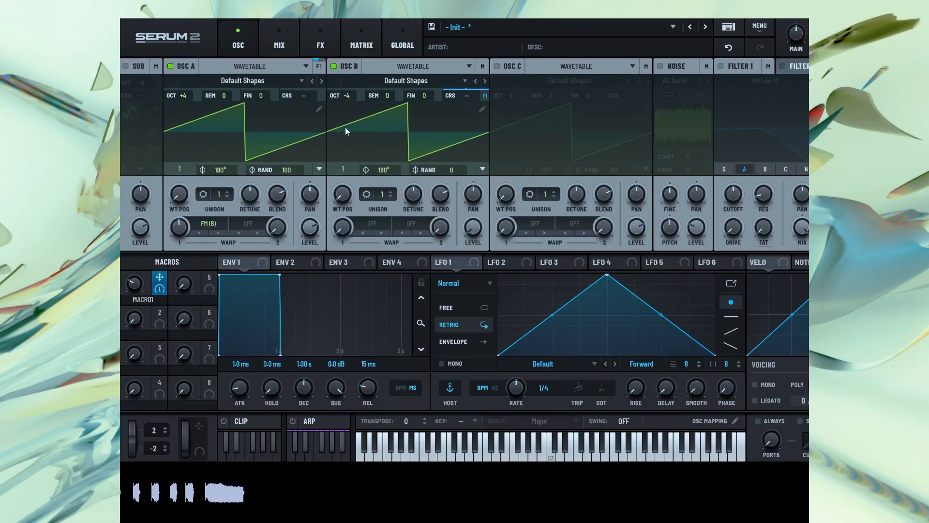
{"action": "left_click_drag", "start_coordinate": [451, 169], "coordinate": [451, 141]}
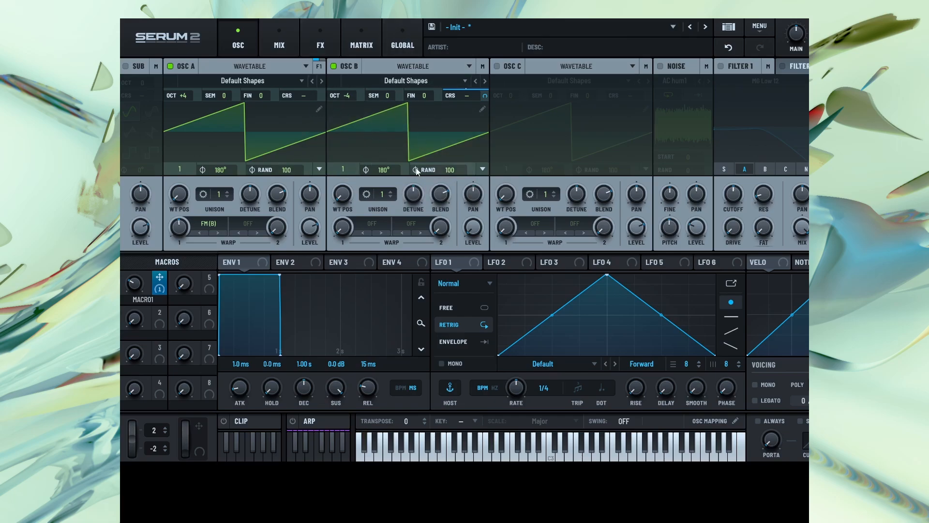
{"action": "key", "text": "space"}
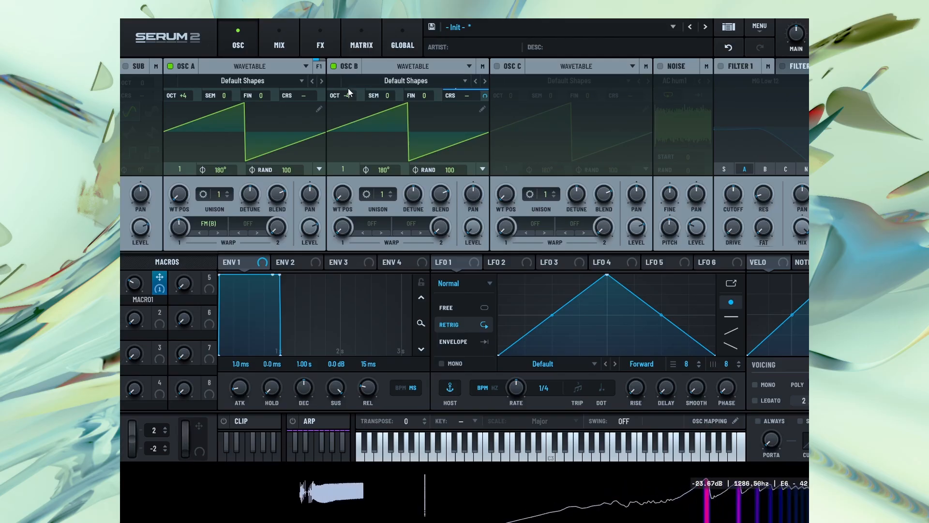
Try playing notes with oscillator B's pitch tracking disabled, and re-enable the tracking
{"action": "right_click", "coordinate": [346, 67]}
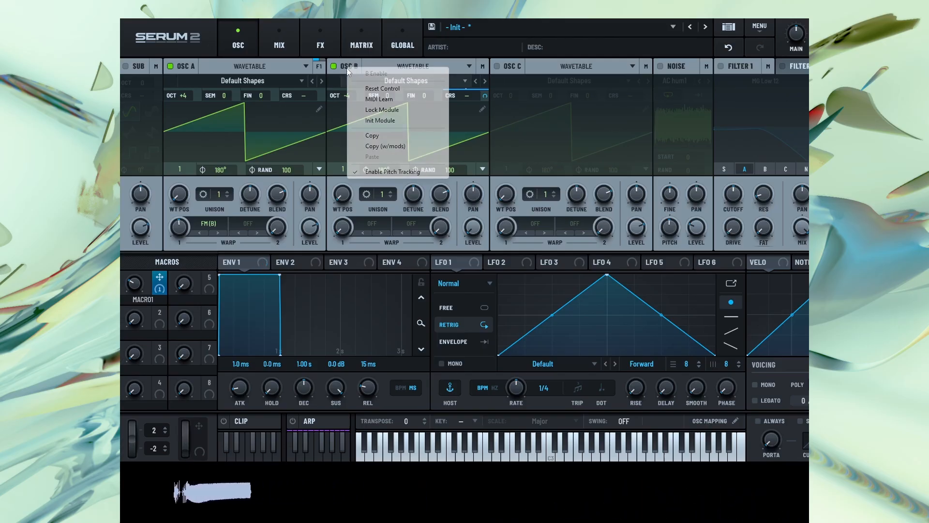
{"action": "left_click", "coordinate": [380, 172]}
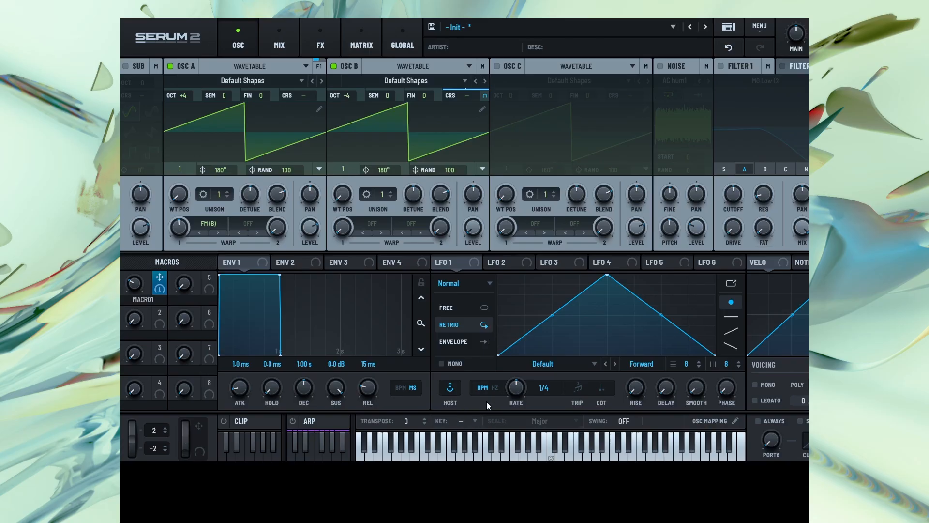
{"action": "key", "text": "space"}
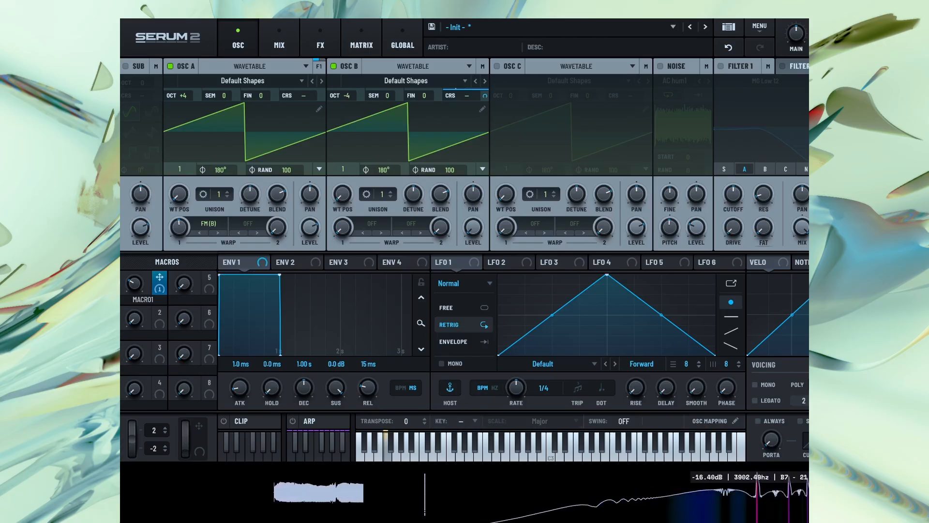
{"action": "mouse_move", "coordinate": [136, 290]}
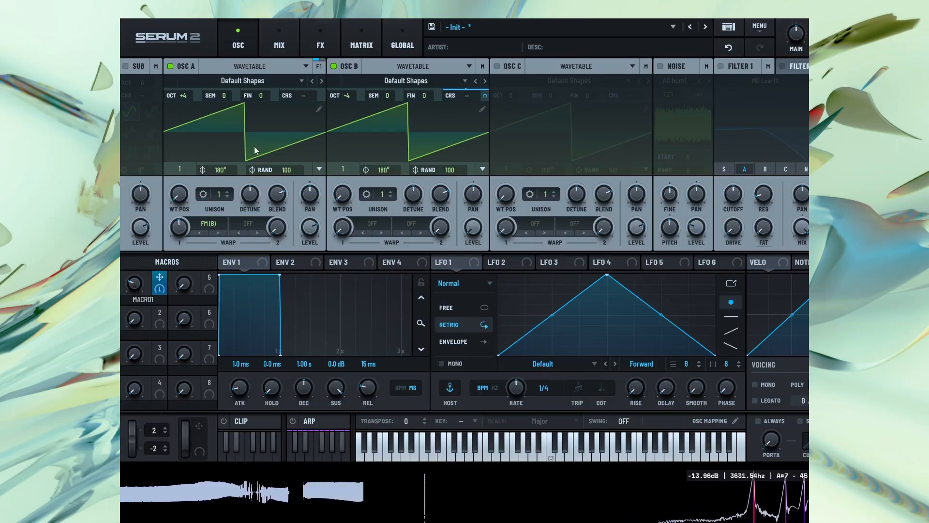
{"action": "right_click", "coordinate": [353, 63]}
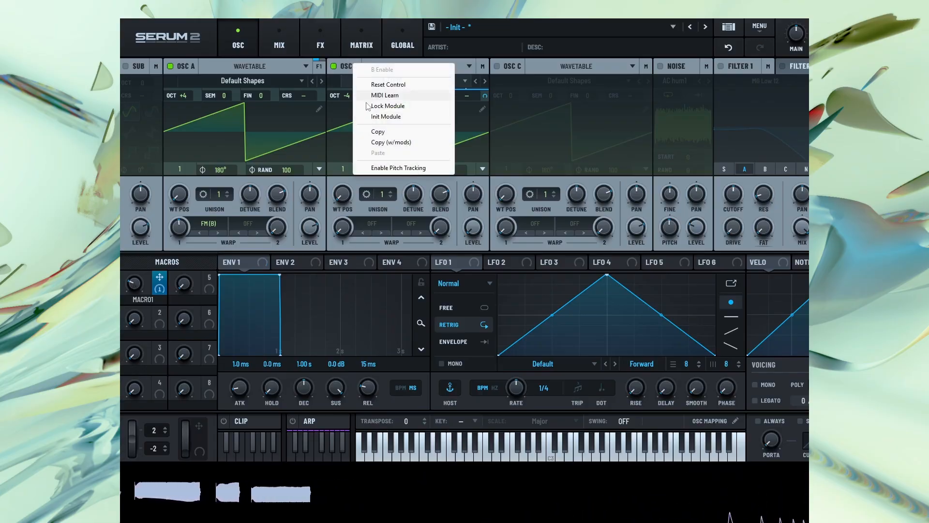
{"action": "left_click", "coordinate": [398, 167]}
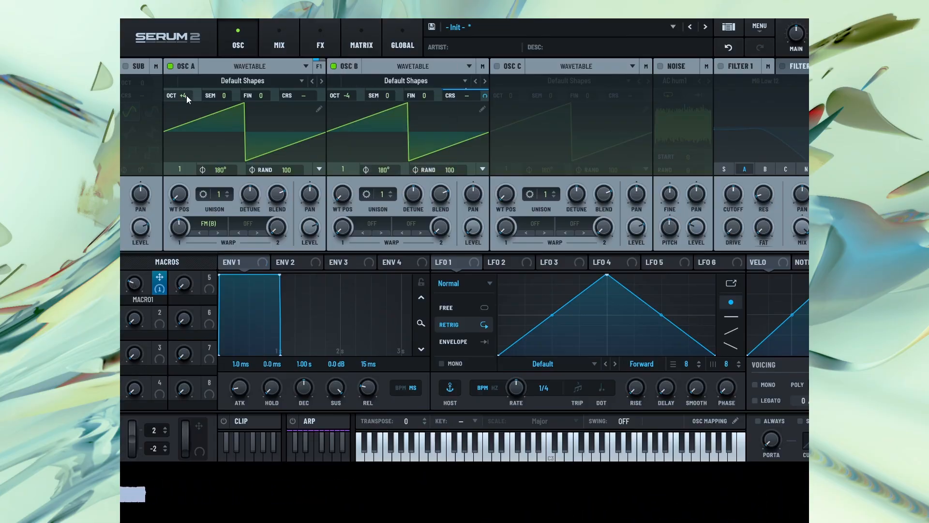
Set oscillator A's octave to 0 and readjust its FM (B) warp amount
{"action": "left_click_drag", "start_coordinate": [187, 95], "coordinate": [185, 115]}
{"action": "left_click_drag", "start_coordinate": [182, 158], "coordinate": [182, 164]}
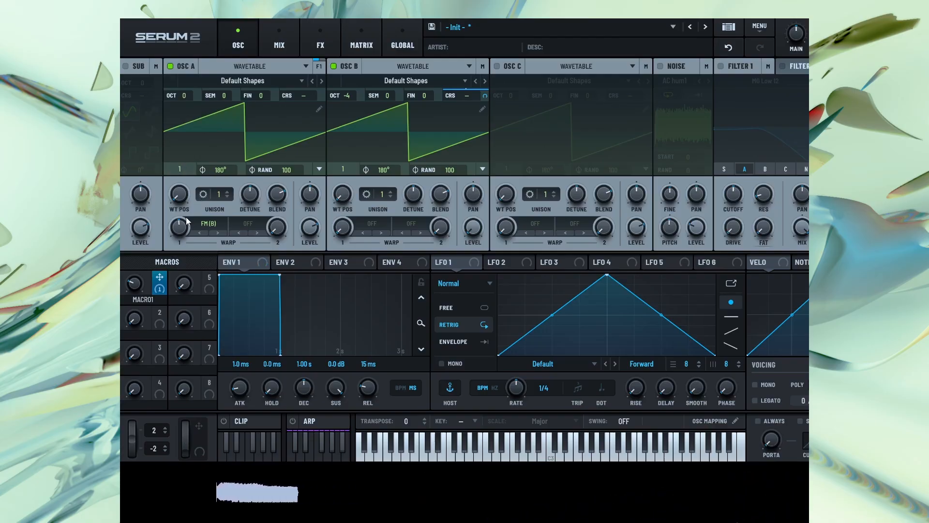
{"action": "mouse_move", "coordinate": [180, 229]}
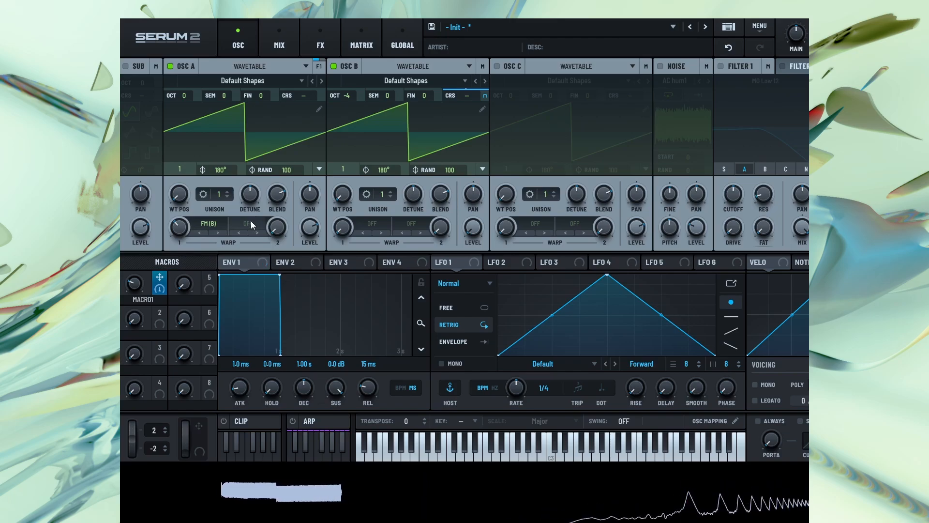
Load the Analog wavetable PWM Genji into oscillator B and raise Macro 1 to about halfway
{"action": "left_click", "coordinate": [397, 78]}
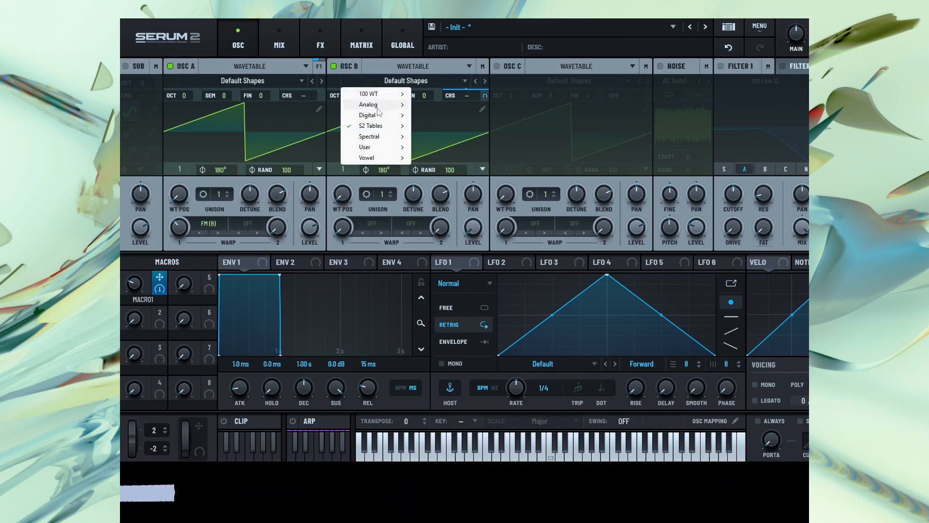
{"action": "mouse_move", "coordinate": [378, 106]}
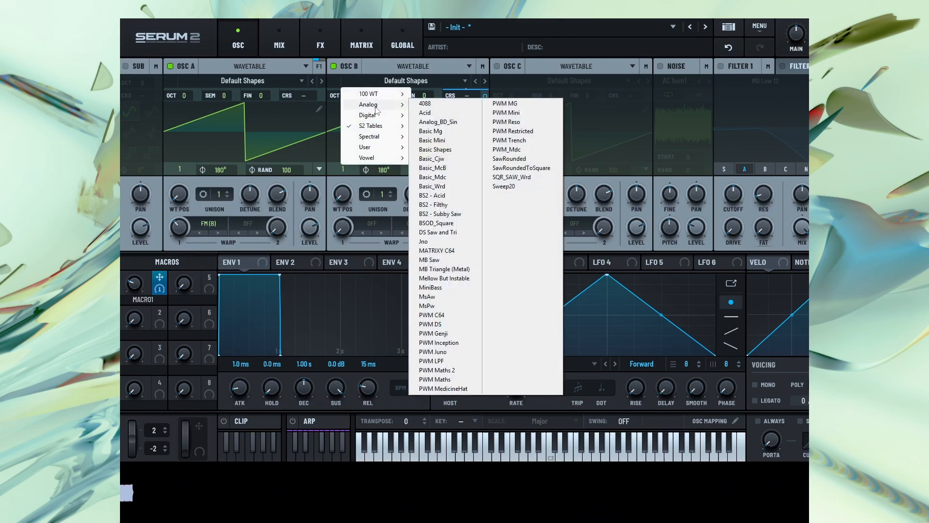
{"action": "left_click", "coordinate": [428, 334]}
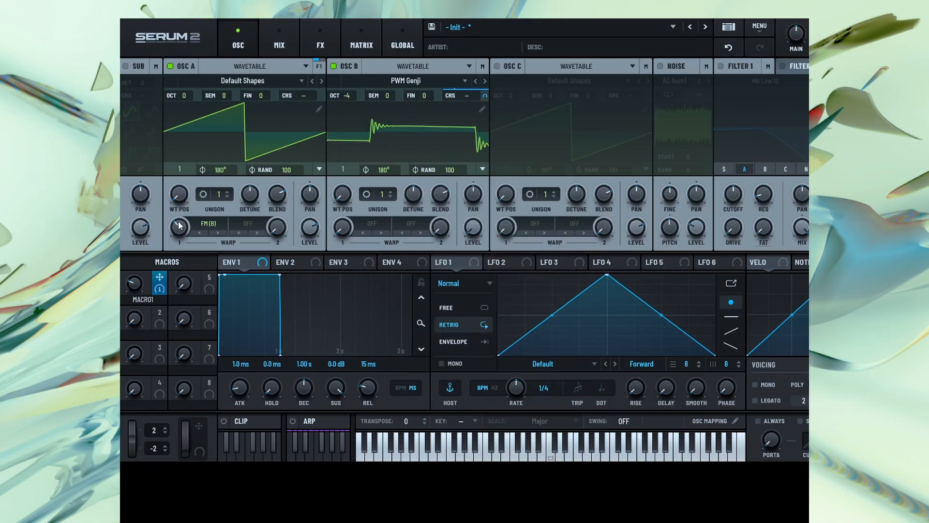
{"action": "left_click_drag", "start_coordinate": [135, 283], "coordinate": [145, 259]}
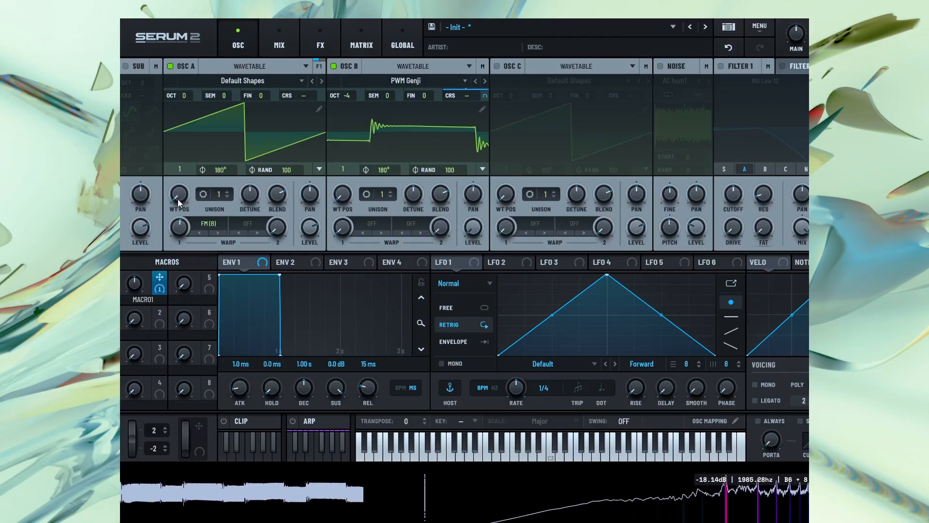
Set oscillator A's wavetable position to 2 for a sine wave and increase its FM (B) warp amount
{"action": "mouse_move", "coordinate": [178, 199]}
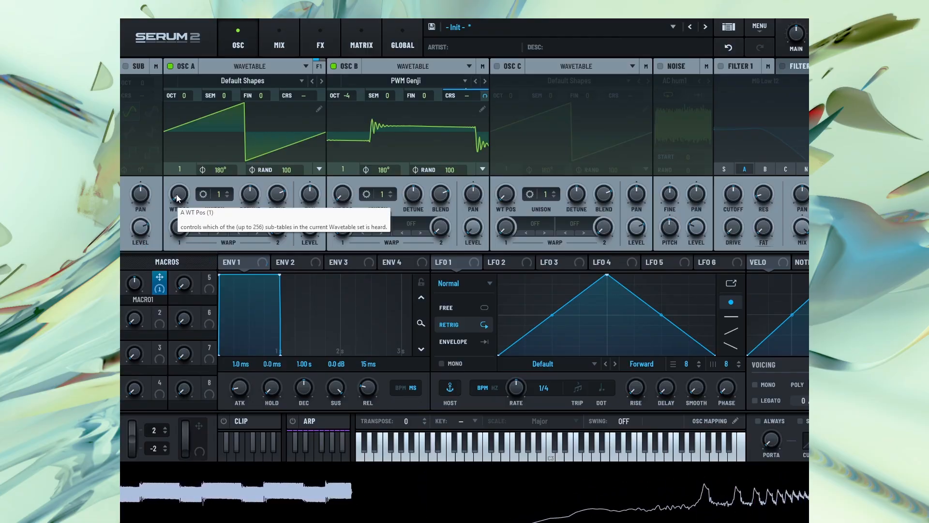
{"action": "left_click_drag", "start_coordinate": [176, 194], "coordinate": [182, 179]}
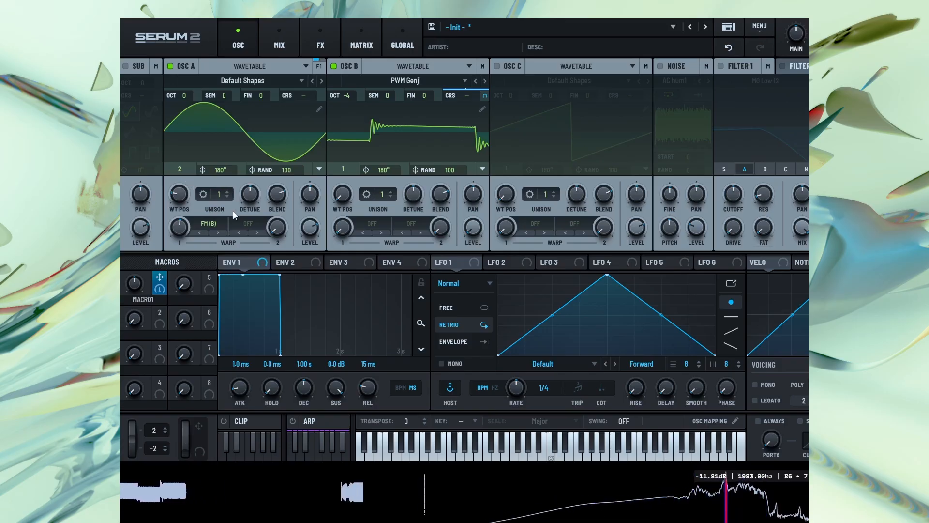
{"action": "mouse_move", "coordinate": [183, 223]}
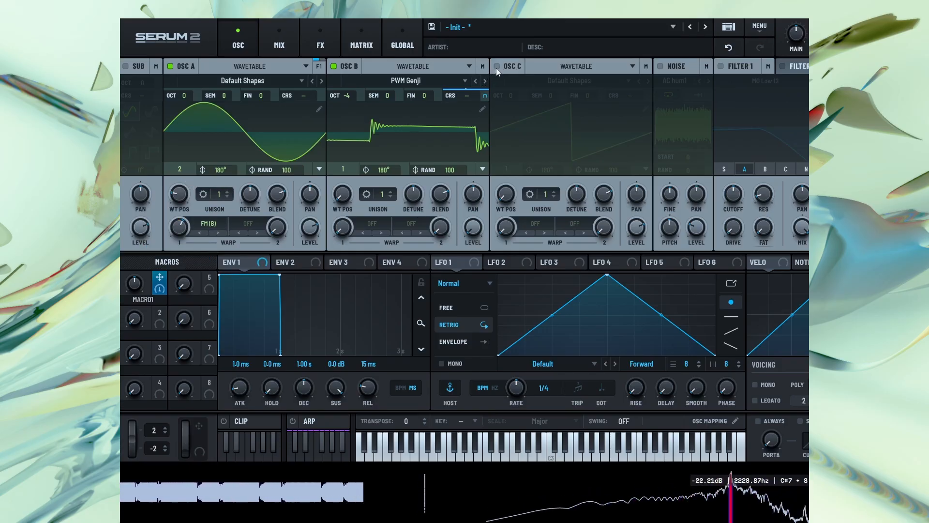
Enable oscillator C
{"action": "mouse_move", "coordinate": [497, 70]}
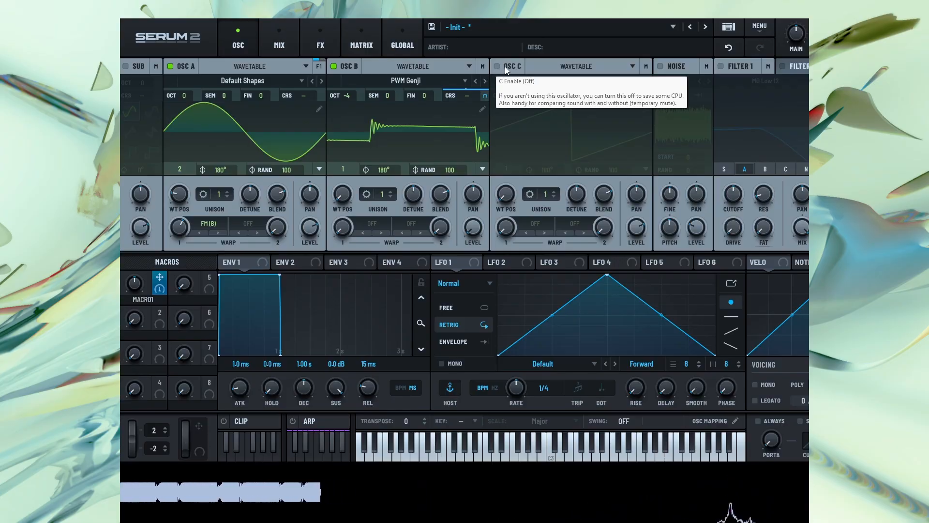
{"action": "left_click", "coordinate": [505, 68]}
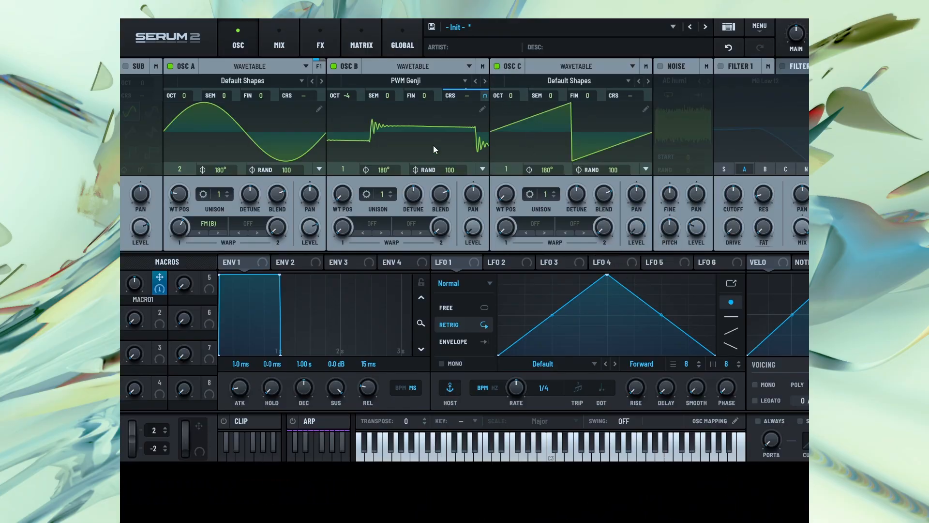
Set oscillator A's second warp mode to FM (C)
{"action": "left_click", "coordinate": [257, 224]}
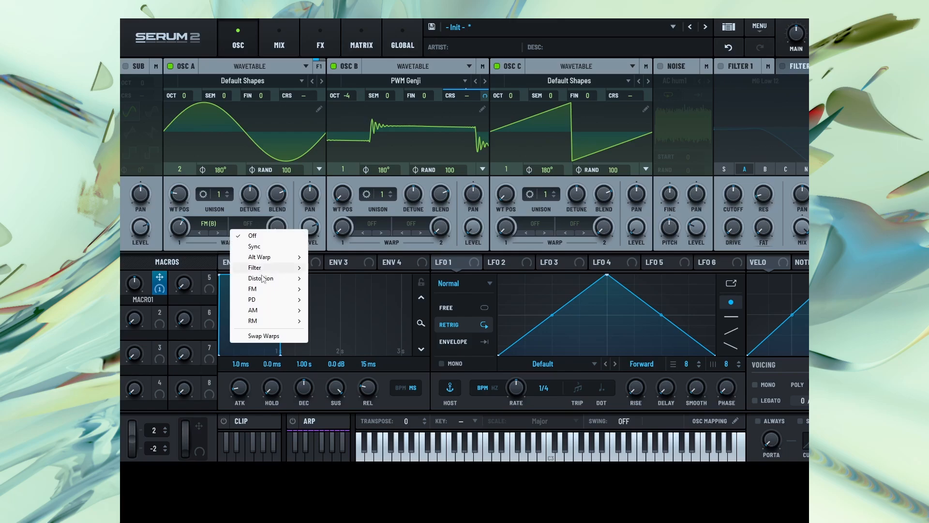
{"action": "mouse_move", "coordinate": [264, 290]}
{"action": "left_click", "coordinate": [346, 304]}
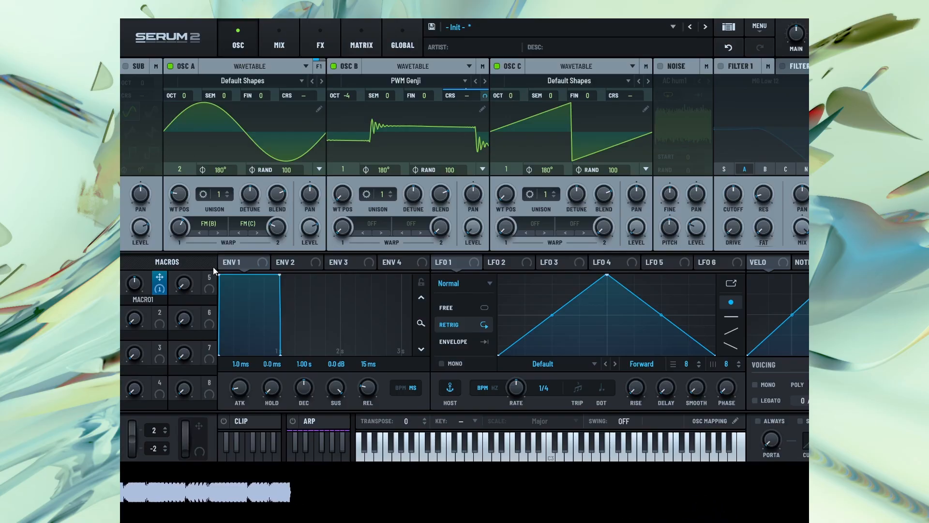
Assign Macro 5 to oscillator C's coarse pitch and set that oscillator's octave to +2
{"action": "left_click_drag", "start_coordinate": [212, 278], "coordinate": [647, 48]}
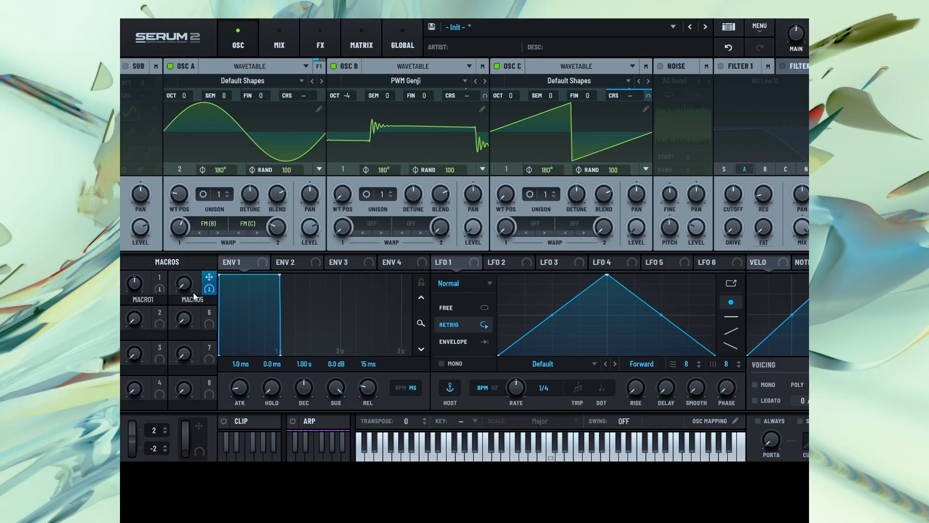
{"action": "left_click_drag", "start_coordinate": [512, 92], "coordinate": [512, 78]}
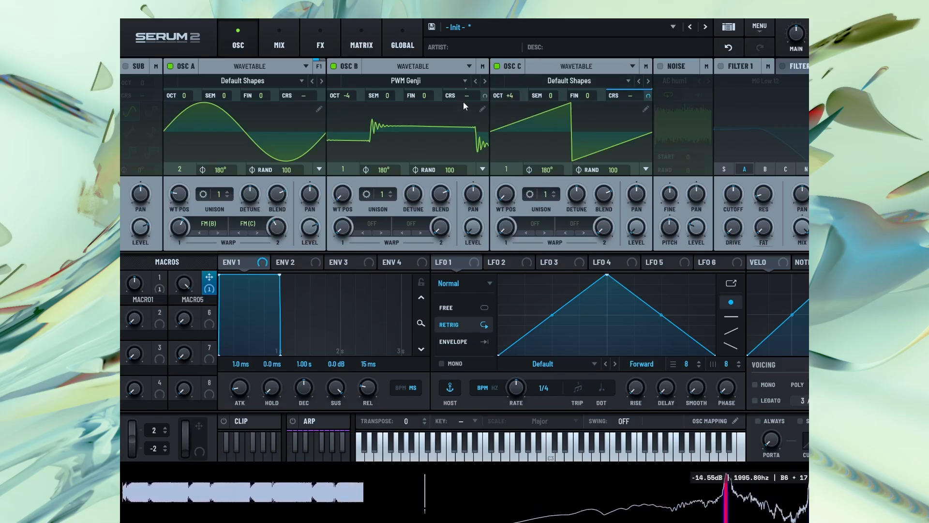
{"action": "left_click_drag", "start_coordinate": [515, 94], "coordinate": [512, 123]}
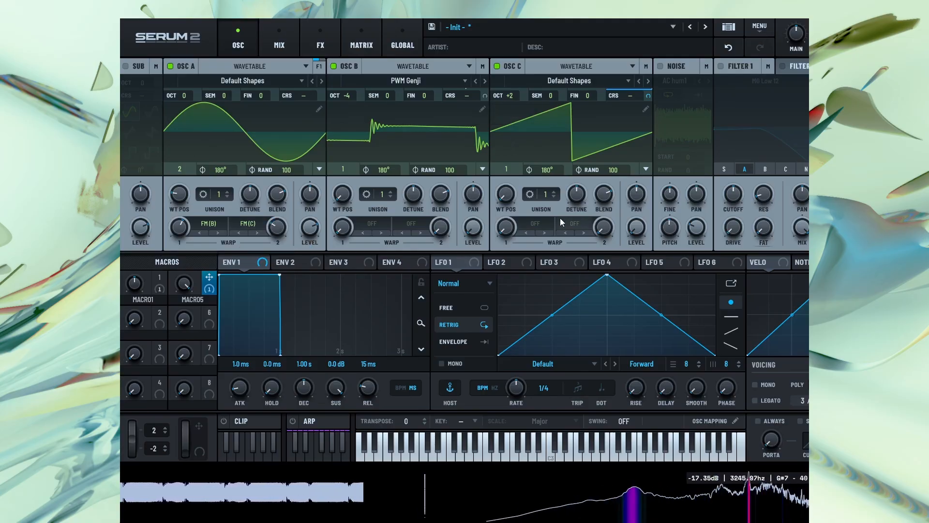
Set oscillator C's first warp mode to FM (B) and readjust oscillator A's FM (B) and FM (C) warp amounts
{"action": "left_click", "coordinate": [529, 224]}
{"action": "mouse_move", "coordinate": [540, 289]}
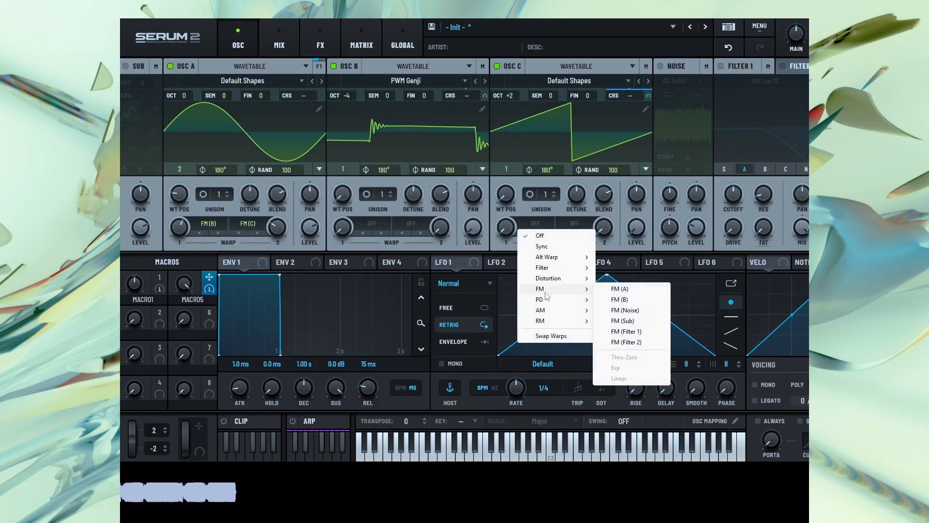
{"action": "left_click", "coordinate": [630, 300]}
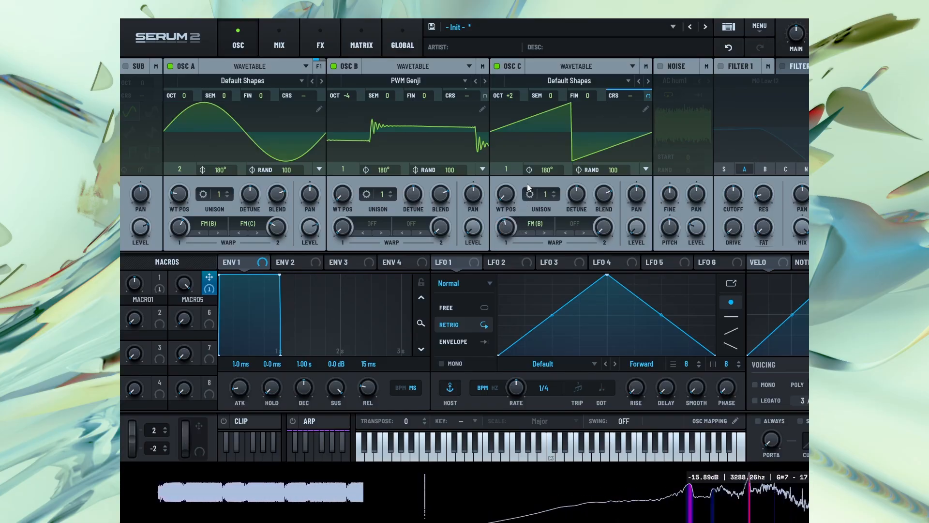
{"action": "left_click_drag", "start_coordinate": [278, 225], "coordinate": [284, 215]}
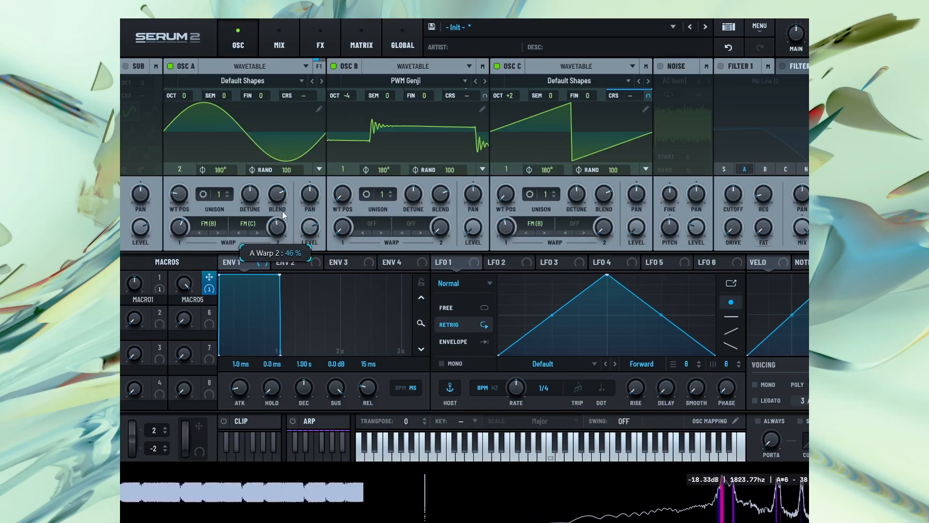
{"action": "left_click_drag", "start_coordinate": [178, 227], "coordinate": [175, 273]}
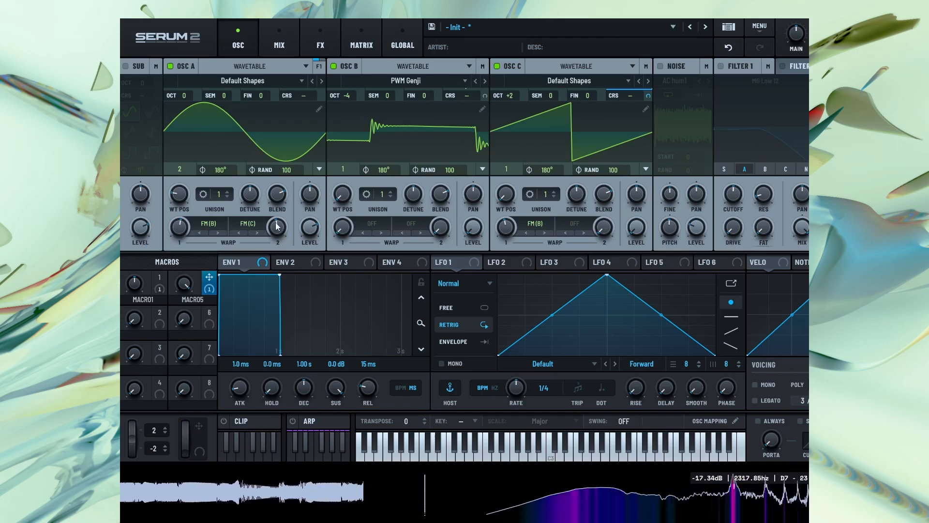
Sweep Macro 1 down and back up to about halfway, and reduce Macro 5 to slightly below maximum
{"action": "mouse_move", "coordinate": [136, 286]}
{"action": "left_mouse_down"}
{"action": "mouse_move", "coordinate": [149, 246]}
{"action": "mouse_move", "coordinate": [149, 286]}
{"action": "left_mouse_up"}
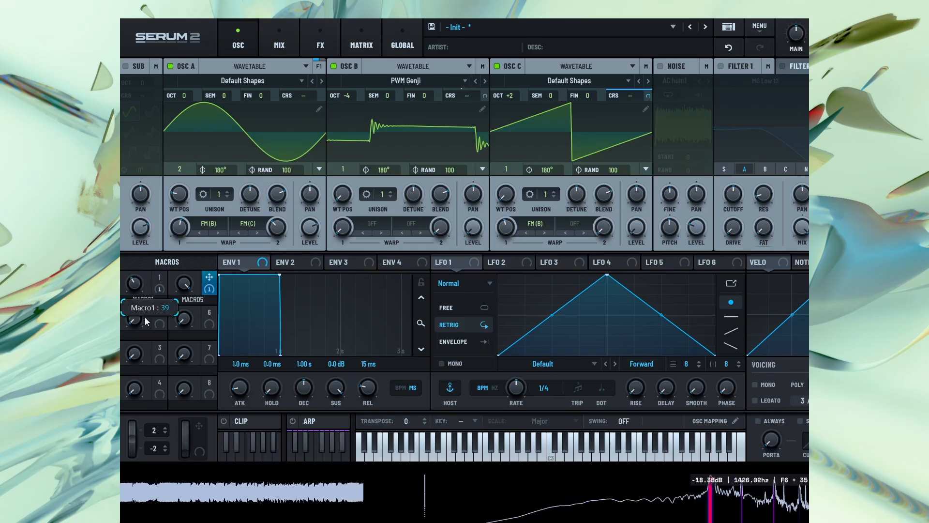
{"action": "left_click_drag", "start_coordinate": [145, 318], "coordinate": [147, 324]}
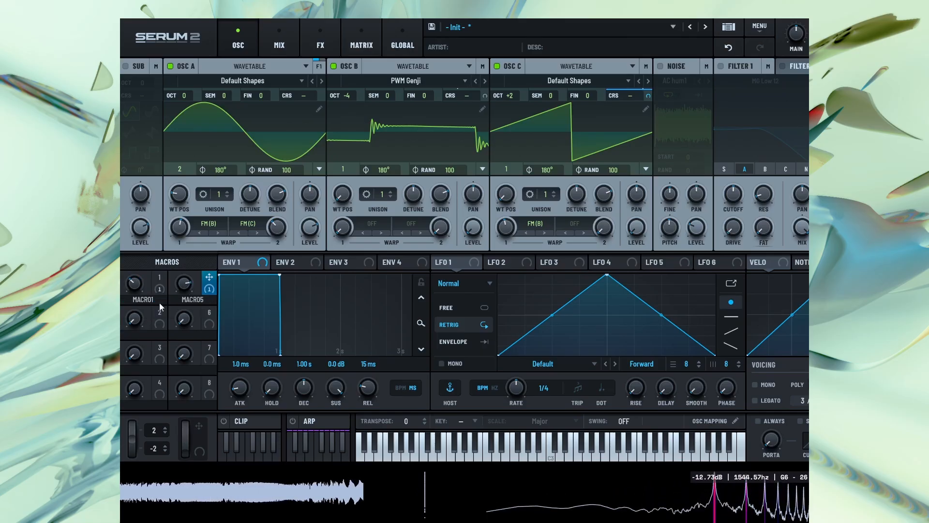
{"action": "left_click_drag", "start_coordinate": [136, 285], "coordinate": [141, 269]}
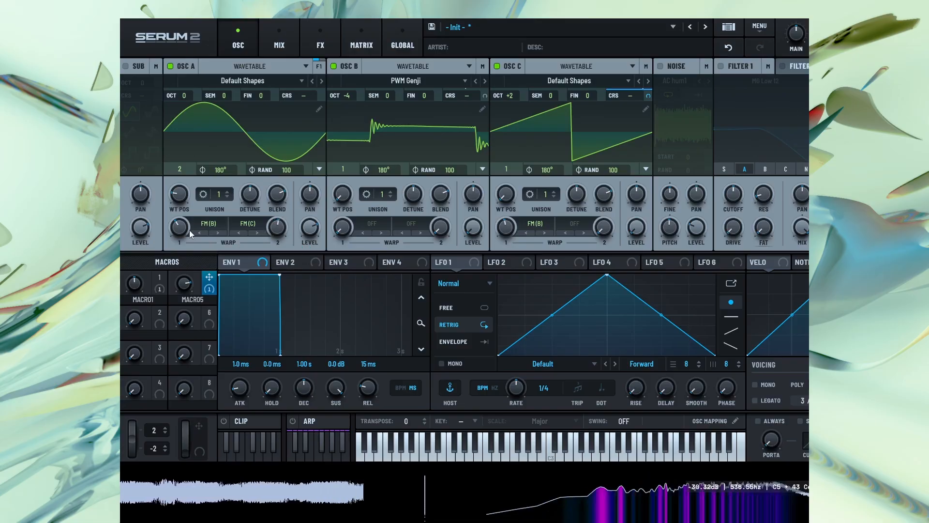
Sweep oscillator A's FM (B) warp amount up to about 81% and back down, and readjust oscillator C's FM (B) amount
{"action": "left_click_drag", "start_coordinate": [182, 229], "coordinate": [184, 216]}
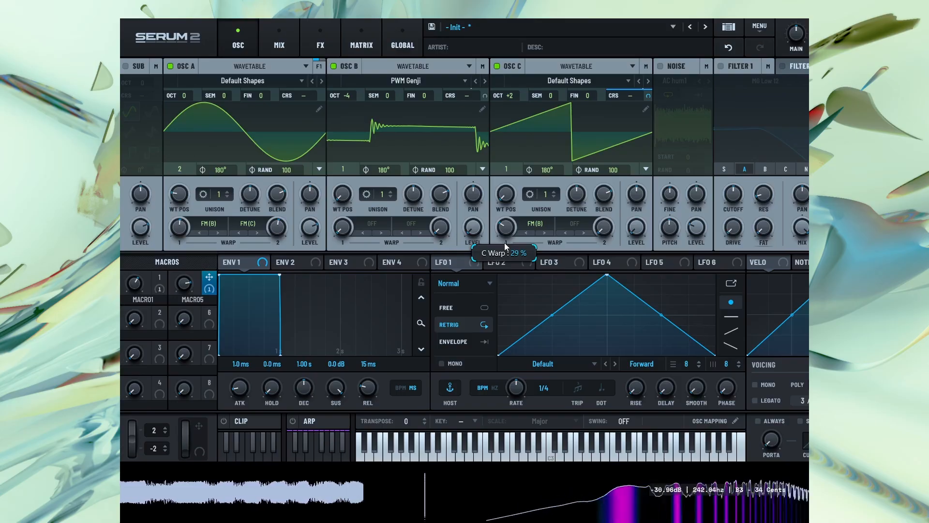
{"action": "mouse_move", "coordinate": [183, 228]}
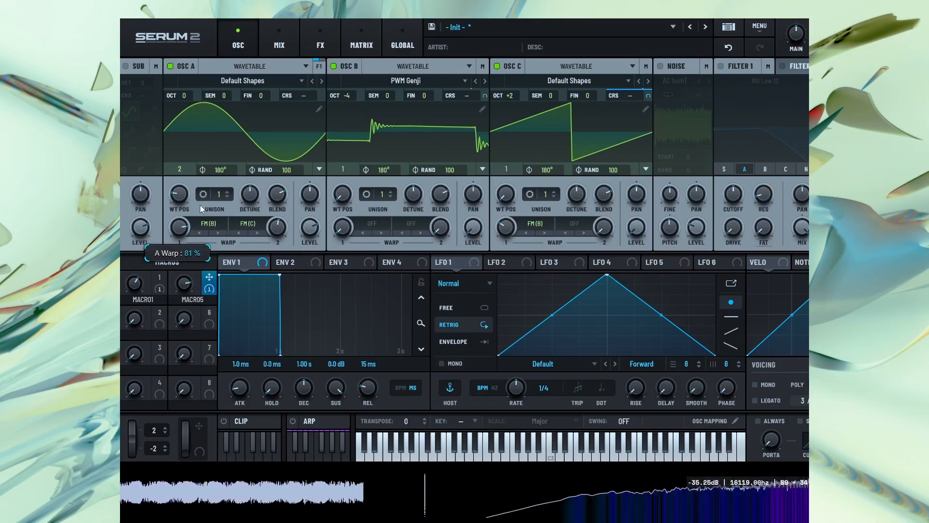
{"action": "left_click_drag", "start_coordinate": [200, 205], "coordinate": [192, 229]}
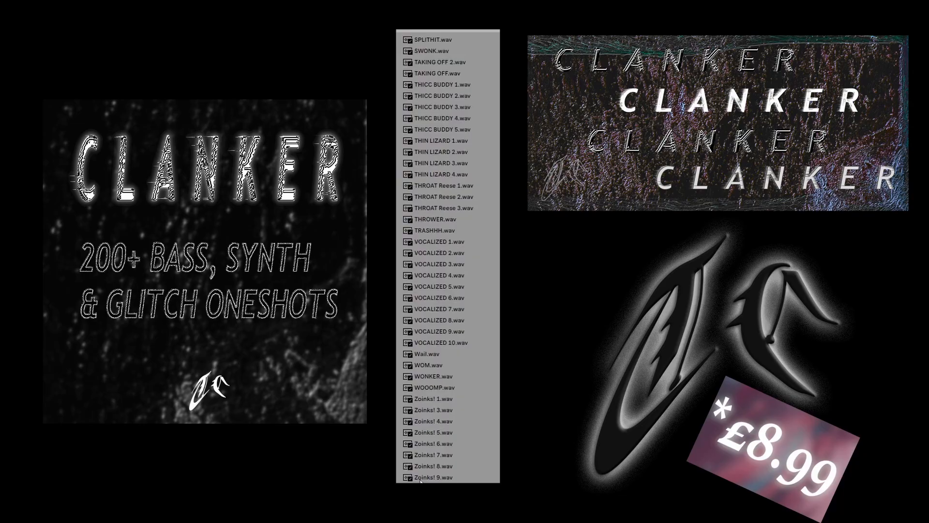
{"action": "left_click", "coordinate": [430, 477]}
{"action": "left_click", "coordinate": [431, 446]}
{"action": "left_click", "coordinate": [451, 319]}
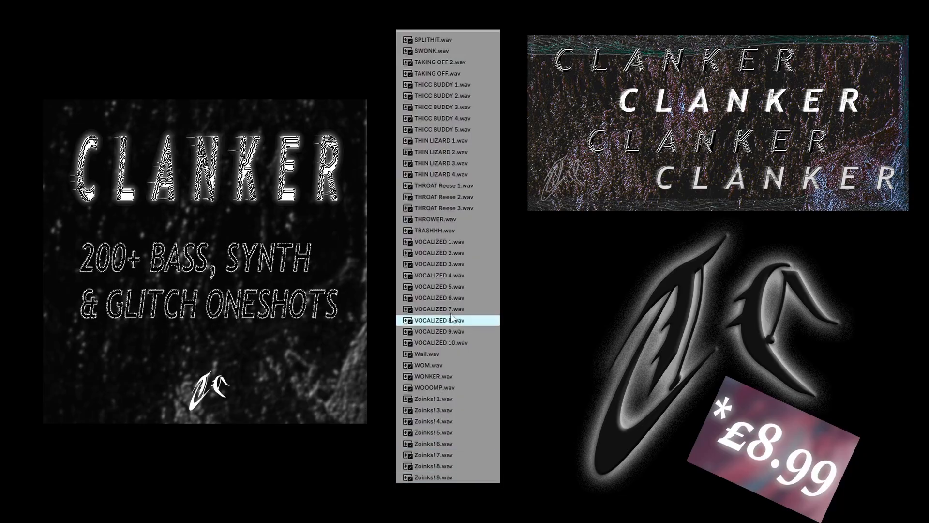
{"action": "left_click", "coordinate": [454, 274]}
{"action": "scroll", "coordinate": [454, 274], "scroll_direction": "up", "scroll_amount": 3}
{"action": "left_click", "coordinate": [463, 257]}
{"action": "left_click", "coordinate": [464, 191]}
{"action": "scroll", "coordinate": [464, 193], "scroll_direction": "up", "scroll_amount": 3}
{"action": "left_click", "coordinate": [465, 205]}
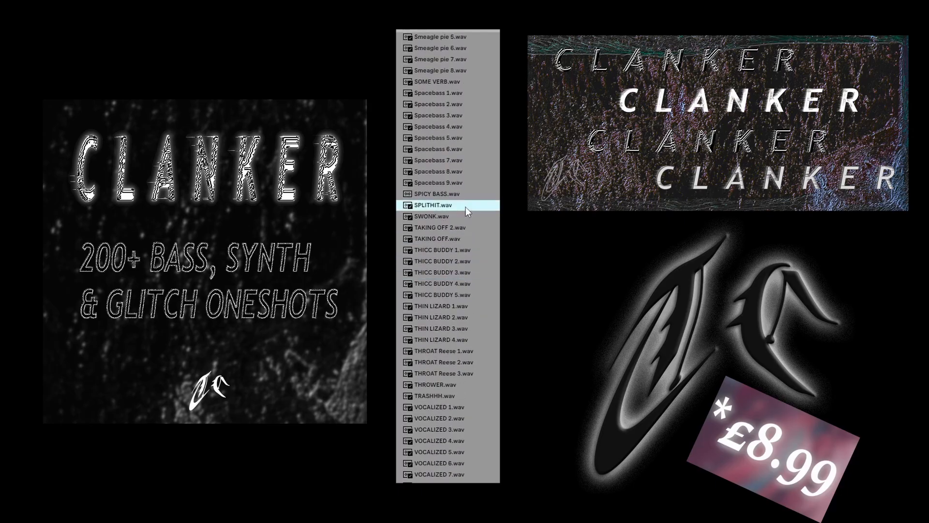
{"action": "scroll", "coordinate": [466, 207], "scroll_direction": "up", "scroll_amount": 3}
{"action": "left_click", "coordinate": [459, 195]}
{"action": "left_click", "coordinate": [460, 164]}
{"action": "scroll", "coordinate": [461, 167], "scroll_direction": "up", "scroll_amount": 5}
{"action": "left_click", "coordinate": [461, 169]}
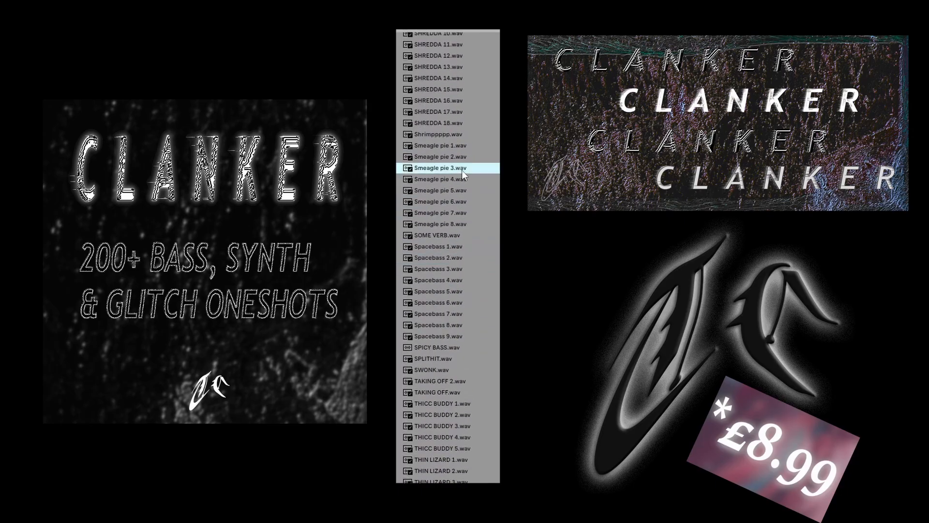
{"action": "left_click", "coordinate": [459, 213]}
{"action": "scroll", "coordinate": [459, 214], "scroll_direction": "up", "scroll_amount": 5}
{"action": "left_click", "coordinate": [474, 186]}
{"action": "left_click", "coordinate": [478, 141]}
{"action": "scroll", "coordinate": [480, 140], "scroll_direction": "up", "scroll_amount": 4}
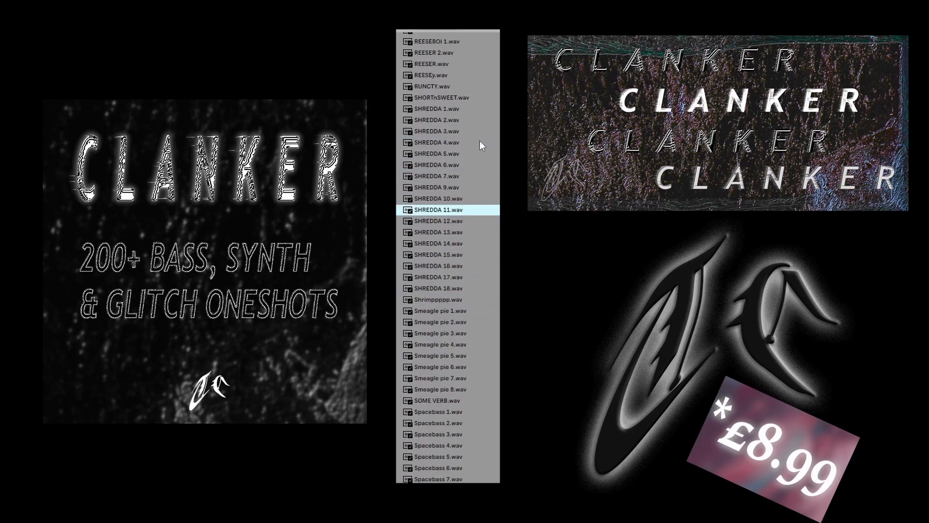
{"action": "left_click", "coordinate": [480, 143]}
{"action": "left_click", "coordinate": [474, 166]}
{"action": "scroll", "coordinate": [474, 166], "scroll_direction": "up", "scroll_amount": 5}
{"action": "left_click", "coordinate": [475, 155]}
{"action": "left_click", "coordinate": [464, 91]}
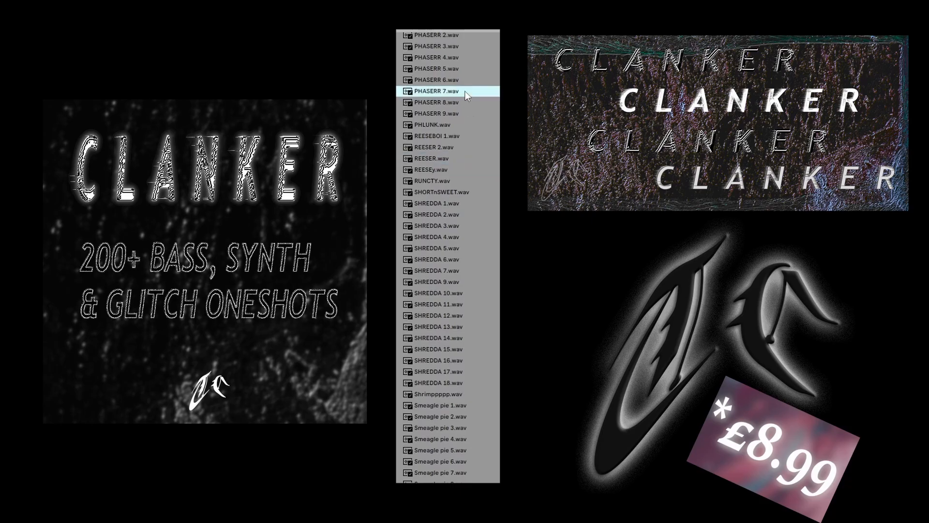
{"action": "scroll", "coordinate": [464, 91], "scroll_direction": "up", "scroll_amount": 5}
{"action": "left_click", "coordinate": [466, 95]}
{"action": "left_click", "coordinate": [469, 130]}
{"action": "scroll", "coordinate": [469, 129], "scroll_direction": "up", "scroll_amount": 5}
{"action": "left_click", "coordinate": [469, 131]}
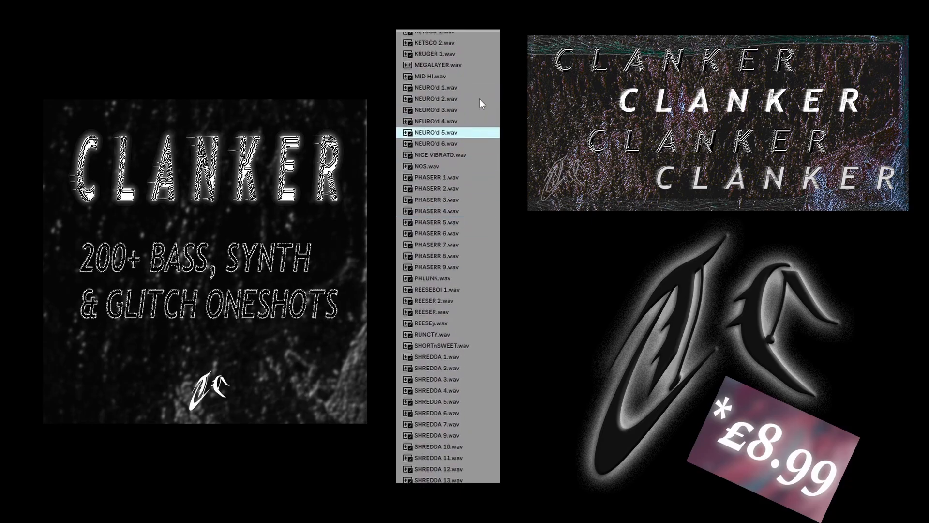
{"action": "left_click", "coordinate": [480, 98]}
{"action": "scroll", "coordinate": [480, 113], "scroll_direction": "up", "scroll_amount": 5}
{"action": "left_click", "coordinate": [480, 114]}
{"action": "scroll", "coordinate": [480, 113], "scroll_direction": "up", "scroll_amount": 5}
{"action": "left_click", "coordinate": [480, 111]}
{"action": "left_click", "coordinate": [480, 123]}
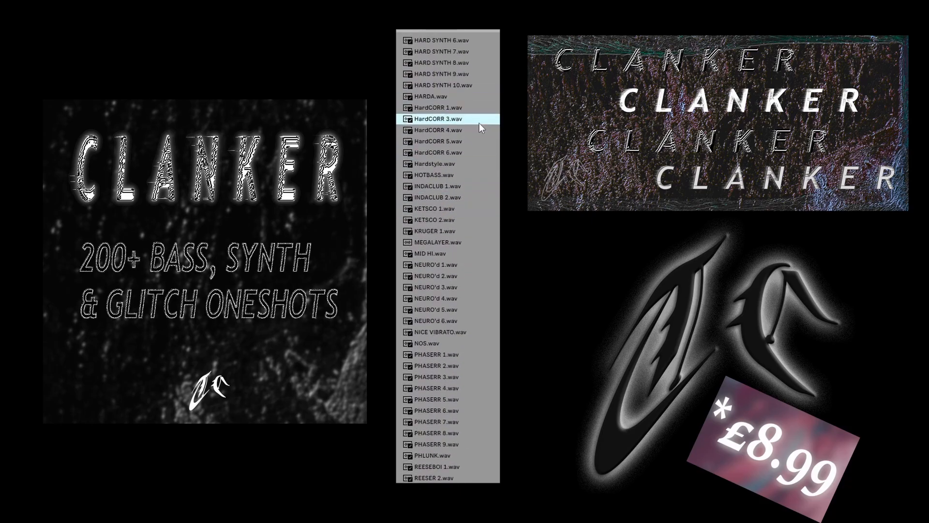
{"action": "scroll", "coordinate": [479, 123], "scroll_direction": "up", "scroll_amount": 5}
{"action": "left_click", "coordinate": [479, 123]}
{"action": "scroll", "coordinate": [477, 121], "scroll_direction": "up", "scroll_amount": 5}
{"action": "left_click", "coordinate": [472, 150]}
{"action": "scroll", "coordinate": [469, 150], "scroll_direction": "up", "scroll_amount": 5}
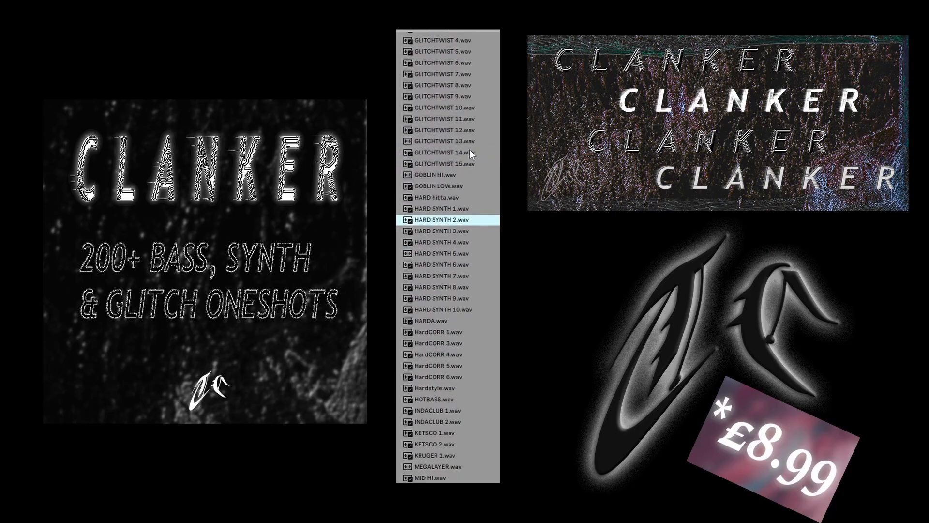
{"action": "left_click", "coordinate": [469, 149]}
{"action": "scroll", "coordinate": [470, 149], "scroll_direction": "up", "scroll_amount": 5}
{"action": "left_click", "coordinate": [469, 149]}
{"action": "left_click", "coordinate": [461, 202]}
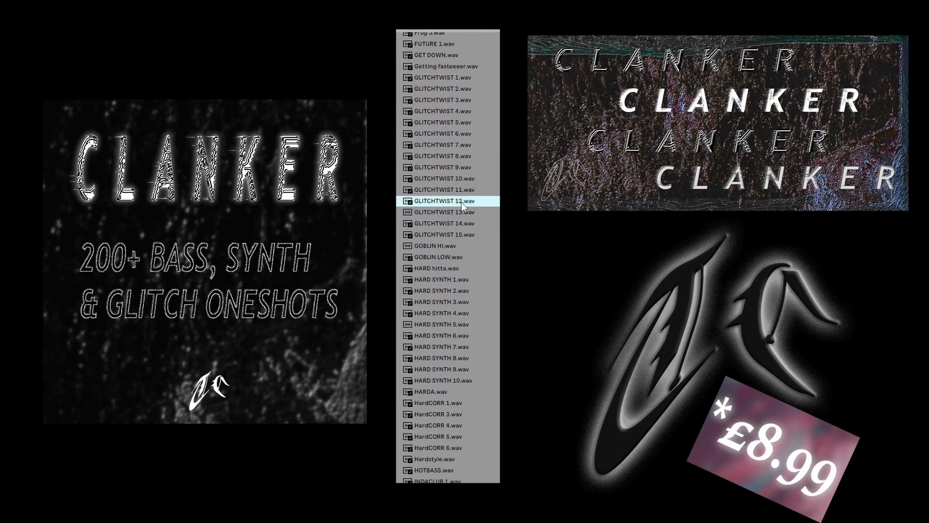
{"action": "left_click", "coordinate": [463, 103]}
{"action": "scroll", "coordinate": [469, 116], "scroll_direction": "up", "scroll_amount": 5}
{"action": "left_click", "coordinate": [470, 115]}
{"action": "scroll", "coordinate": [454, 121], "scroll_direction": "up", "scroll_amount": 5}
{"action": "left_click", "coordinate": [444, 156]}
{"action": "scroll", "coordinate": [444, 156], "scroll_direction": "up", "scroll_amount": 5}
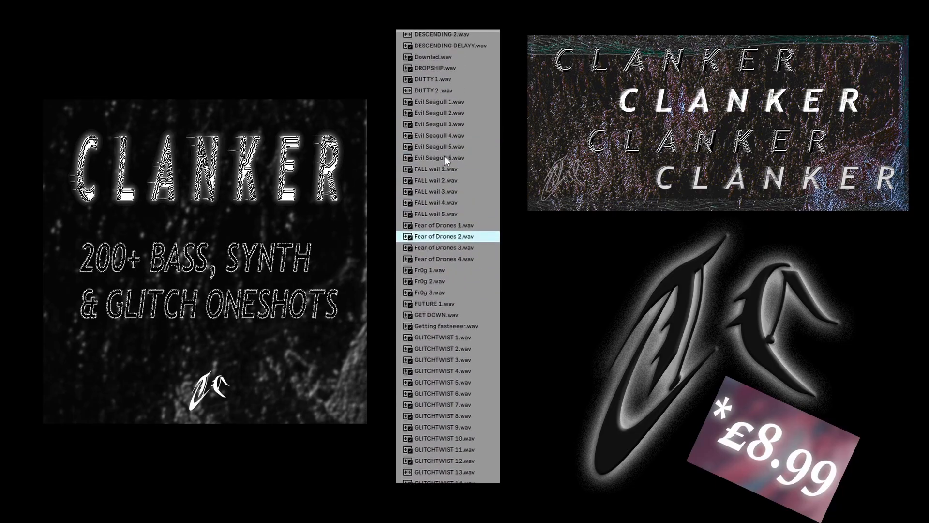
{"action": "left_click", "coordinate": [445, 178]}
{"action": "scroll", "coordinate": [445, 178], "scroll_direction": "up", "scroll_amount": 5}
{"action": "left_click", "coordinate": [451, 157]}
{"action": "scroll", "coordinate": [451, 157], "scroll_direction": "up", "scroll_amount": 5}
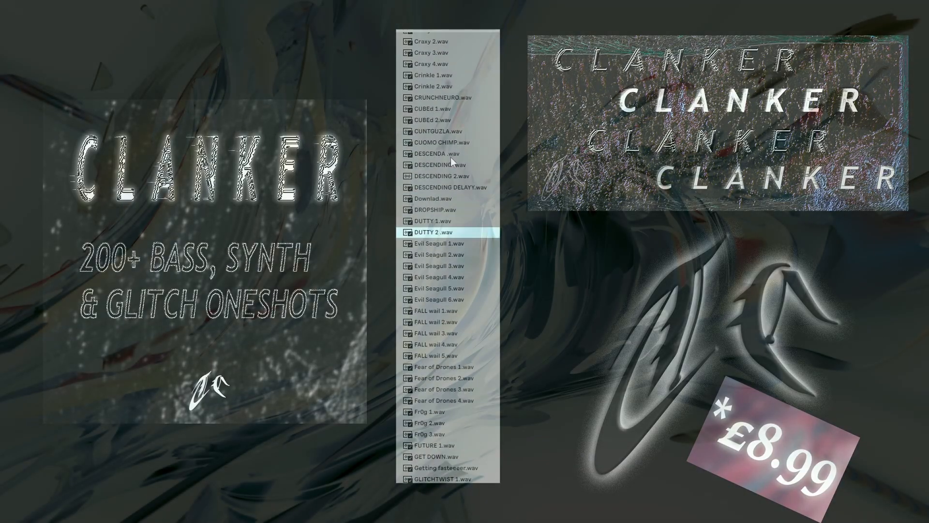
{"action": "left_click", "coordinate": [451, 157]}
{"action": "scroll", "coordinate": [450, 158], "scroll_direction": "up", "scroll_amount": 5}
{"action": "left_click", "coordinate": [450, 158]}
{"action": "scroll", "coordinate": [450, 158], "scroll_direction": "up", "scroll_amount": 5}
{"action": "left_click", "coordinate": [448, 160]}
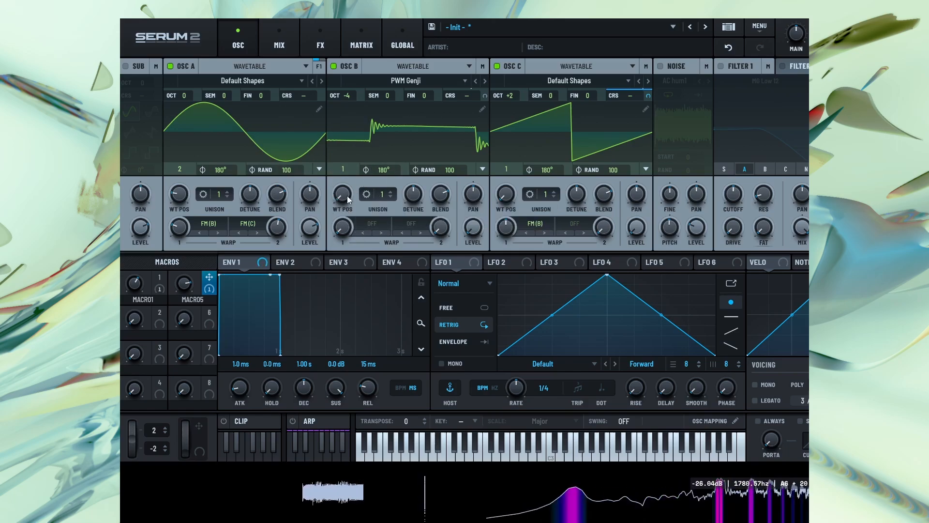
Modulate oscillator B's wavetable position with LFO 1, running in Free mode at a rate of 8 bar
{"action": "left_click_drag", "start_coordinate": [341, 202], "coordinate": [368, 196]}
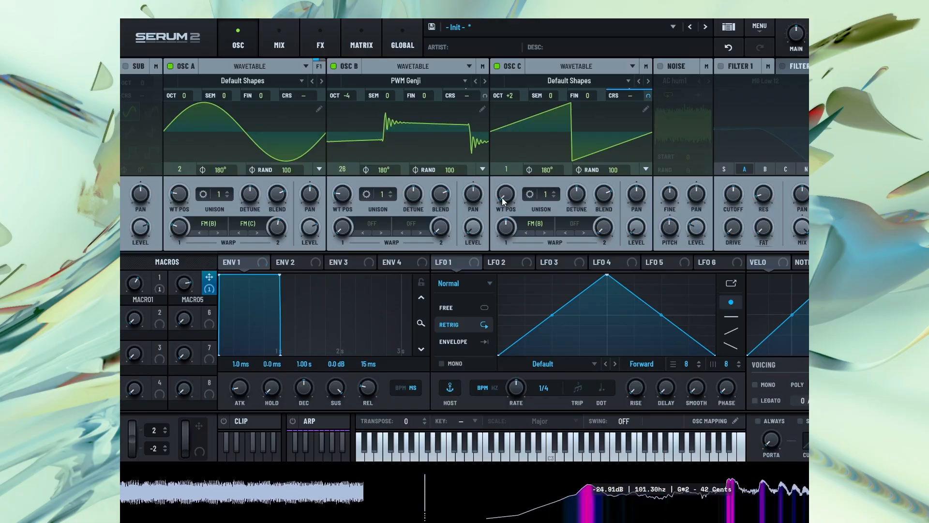
{"action": "left_click_drag", "start_coordinate": [454, 262], "coordinate": [344, 231]}
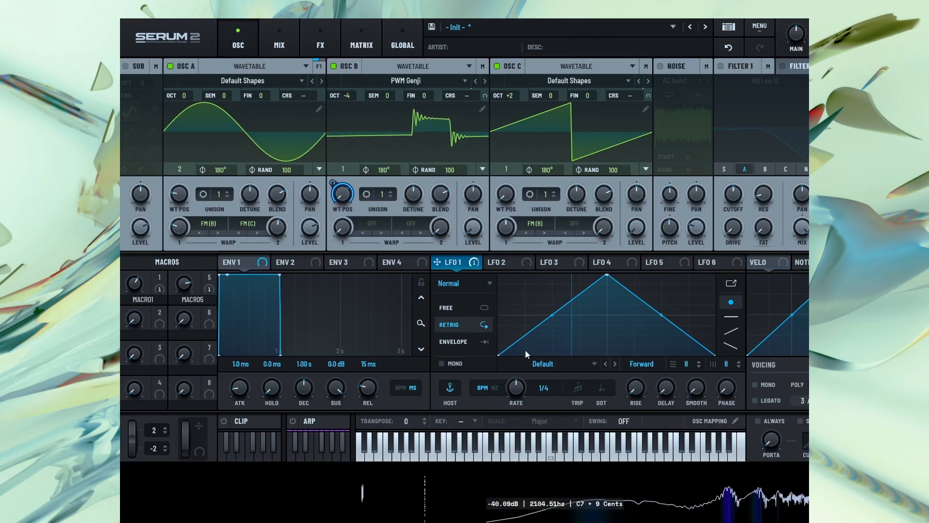
{"action": "left_click_drag", "start_coordinate": [521, 388], "coordinate": [504, 417]}
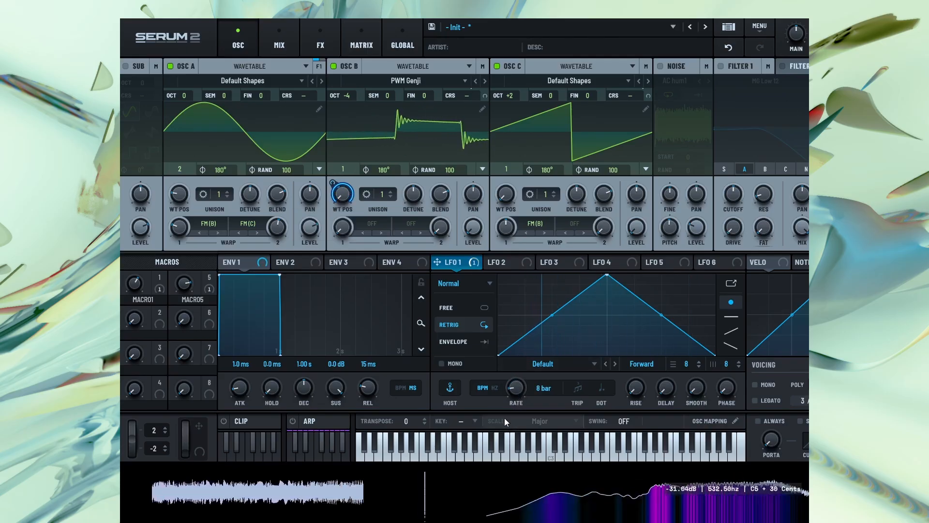
{"action": "left_click", "coordinate": [448, 308]}
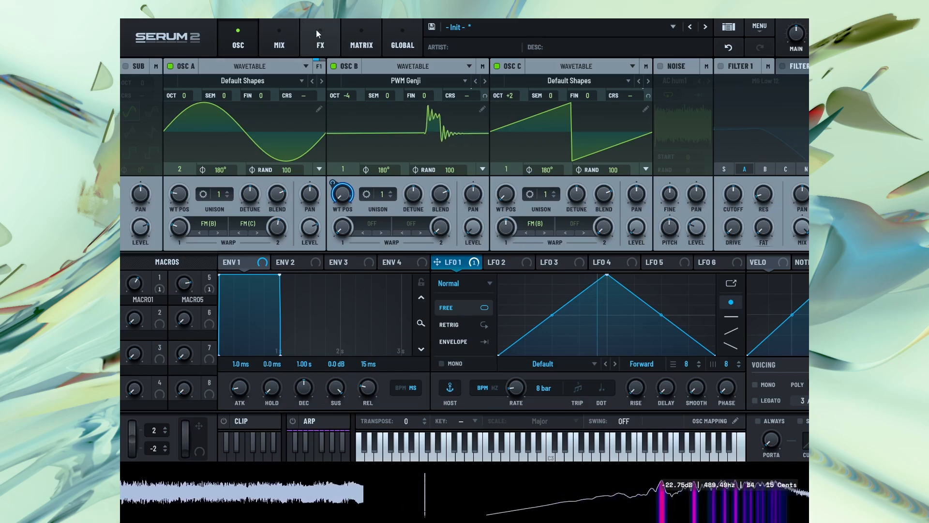
{"action": "mouse_move", "coordinate": [181, 228]}
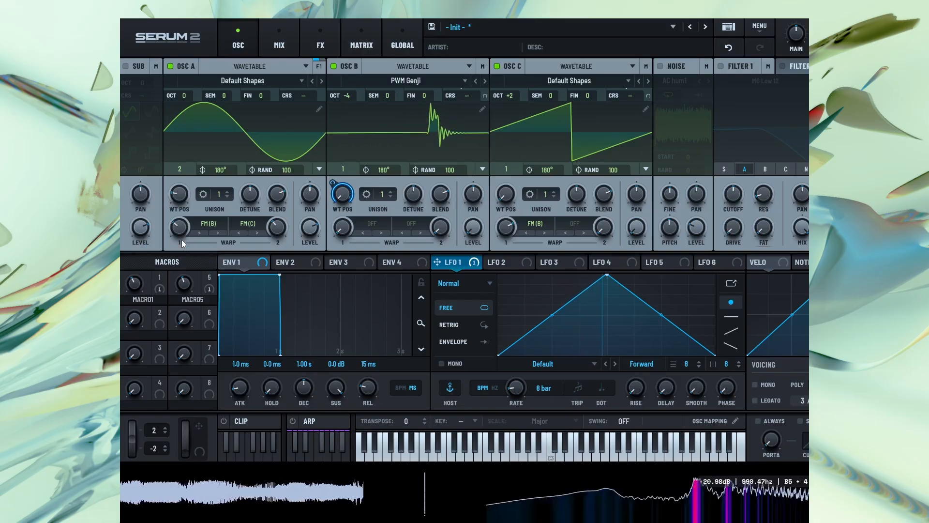
Add a Bode effect between the two compressors and switch the first compressor to single-band mode
{"action": "left_click", "coordinate": [312, 42]}
{"action": "left_click", "coordinate": [133, 87]}
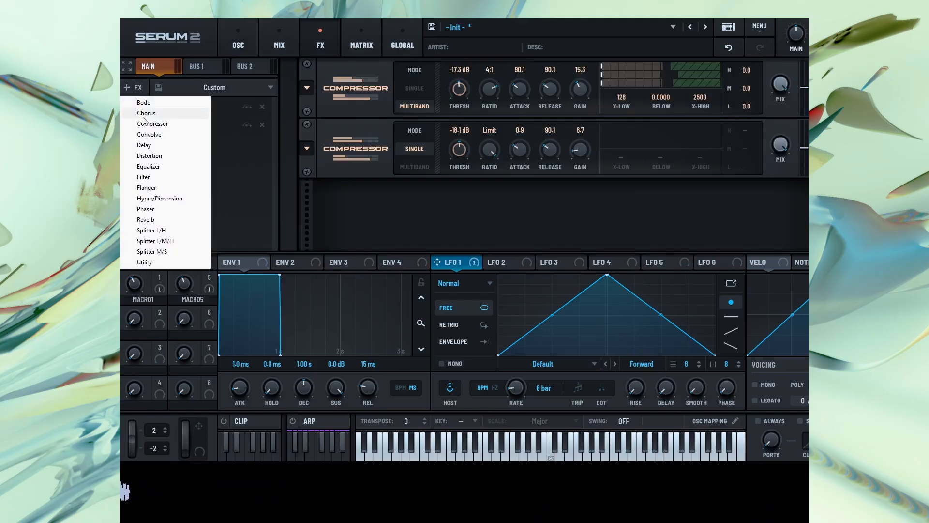
{"action": "left_click", "coordinate": [144, 102]}
{"action": "left_click_drag", "start_coordinate": [158, 142], "coordinate": [164, 121]}
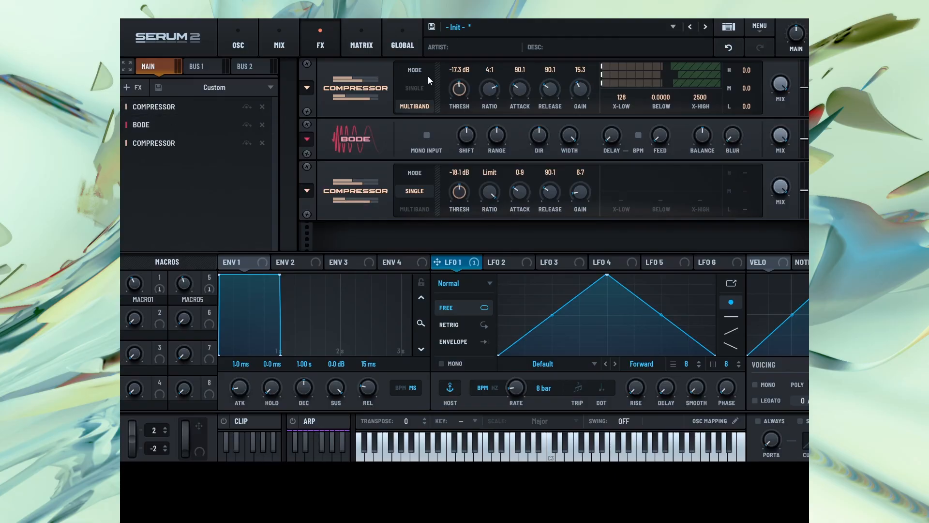
{"action": "left_click", "coordinate": [415, 89]}
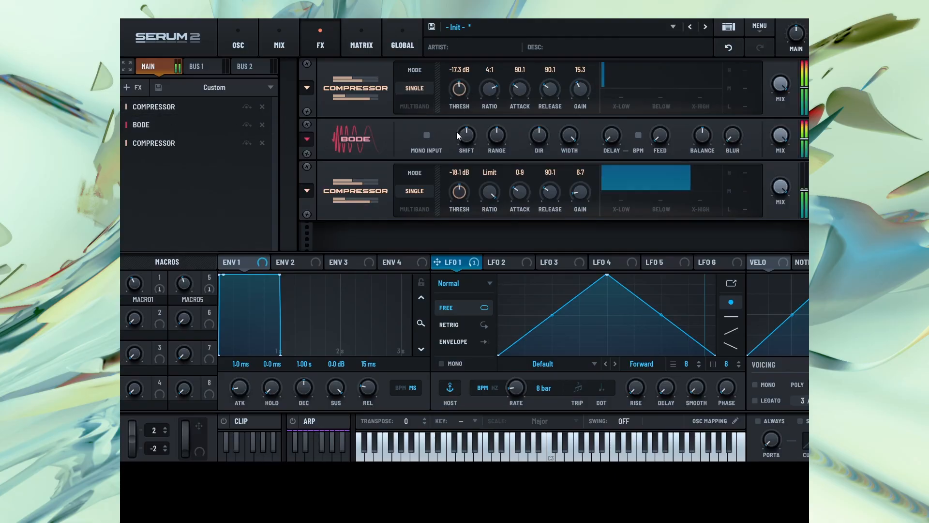
{"action": "right_click", "coordinate": [472, 140]}
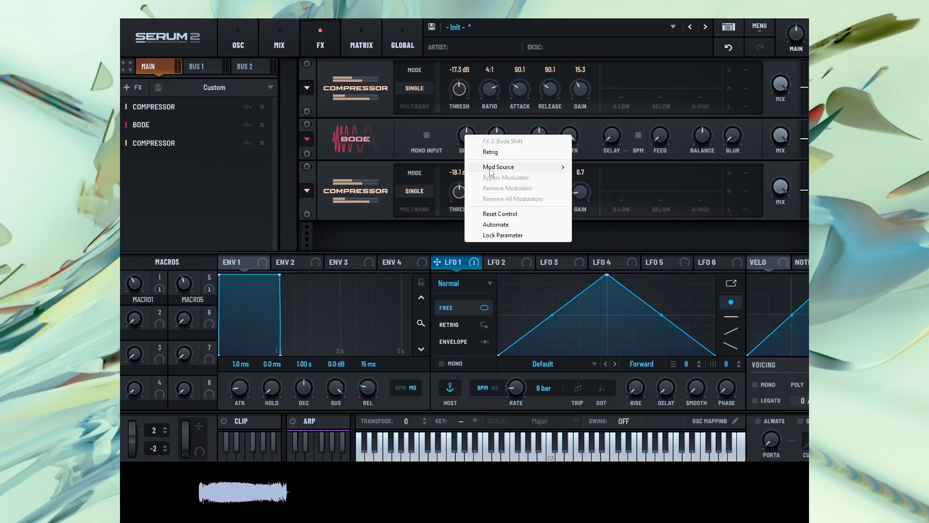
{"action": "mouse_move", "coordinate": [523, 167]}
{"action": "mouse_move", "coordinate": [624, 199]}
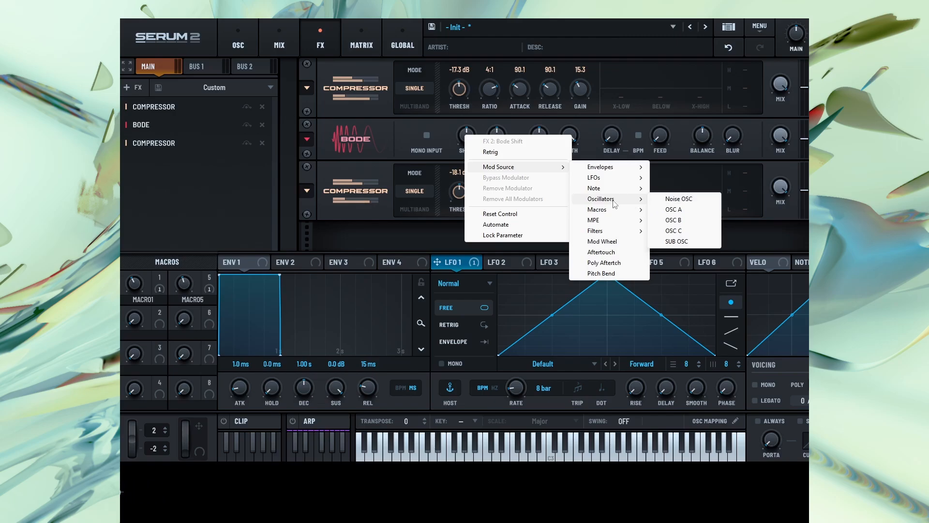
{"action": "left_click", "coordinate": [448, 121]}
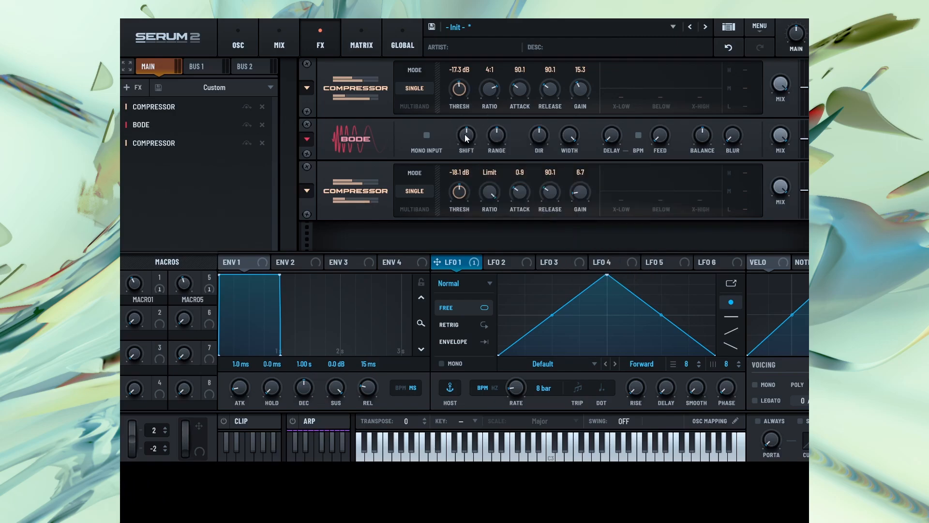
Assign oscillator B as a modulation source for the Bode effect's Shift
{"action": "right_click", "coordinate": [464, 135]}
{"action": "mouse_move", "coordinate": [503, 168]}
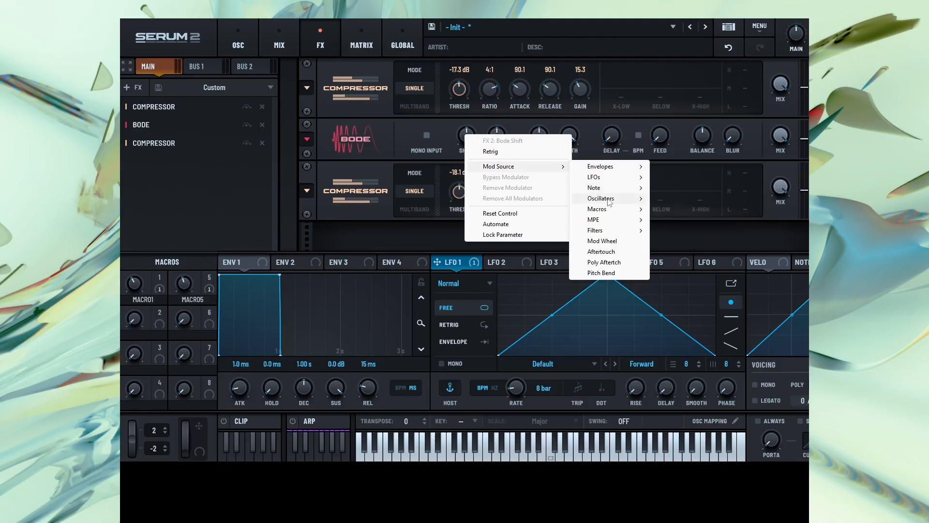
{"action": "mouse_move", "coordinate": [611, 202]}
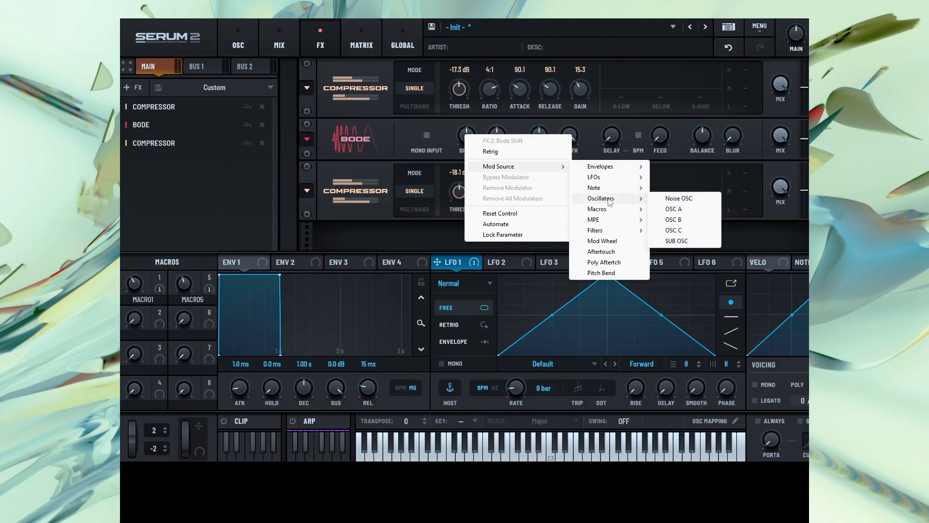
{"action": "left_click", "coordinate": [674, 221]}
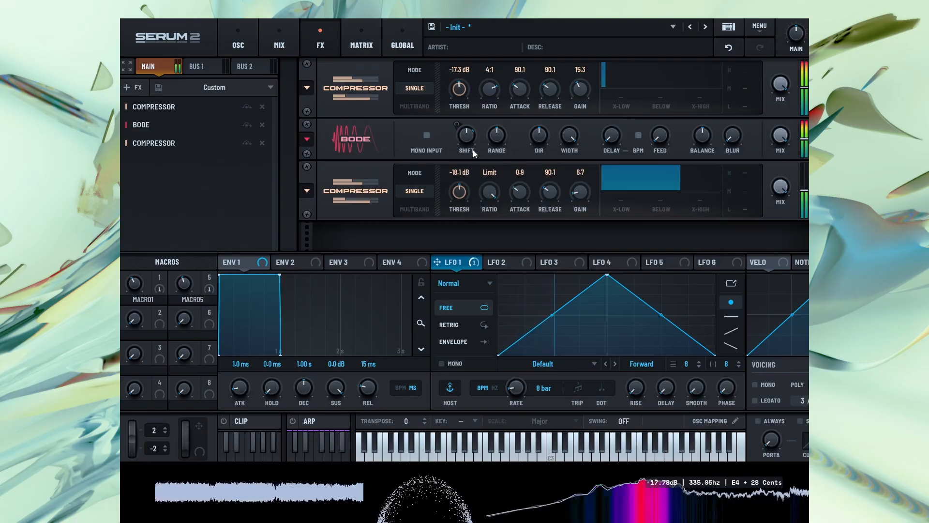
Modulate the Bode's Range with LFO 1, set its Shift to -36% and raise its Feed to about halfway
{"action": "left_click_drag", "start_coordinate": [497, 154], "coordinate": [515, 145]}
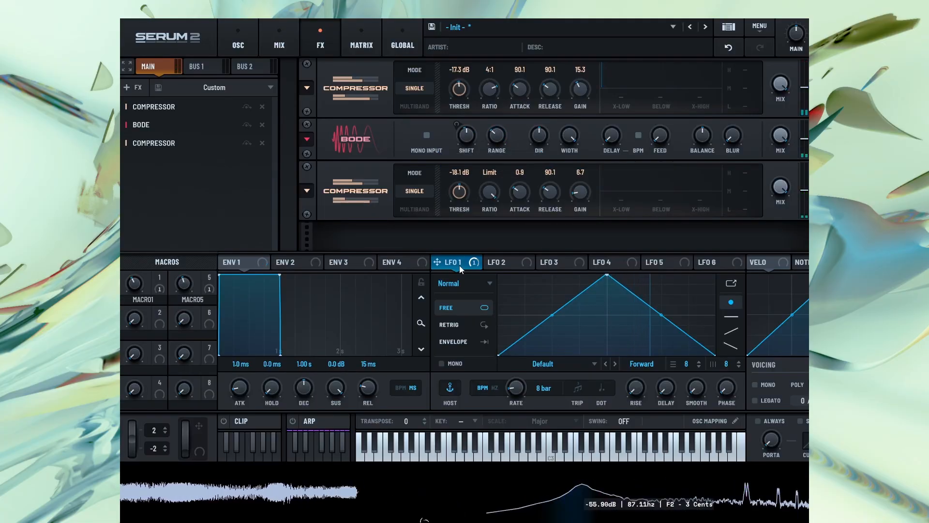
{"action": "left_click_drag", "start_coordinate": [454, 263], "coordinate": [498, 109]}
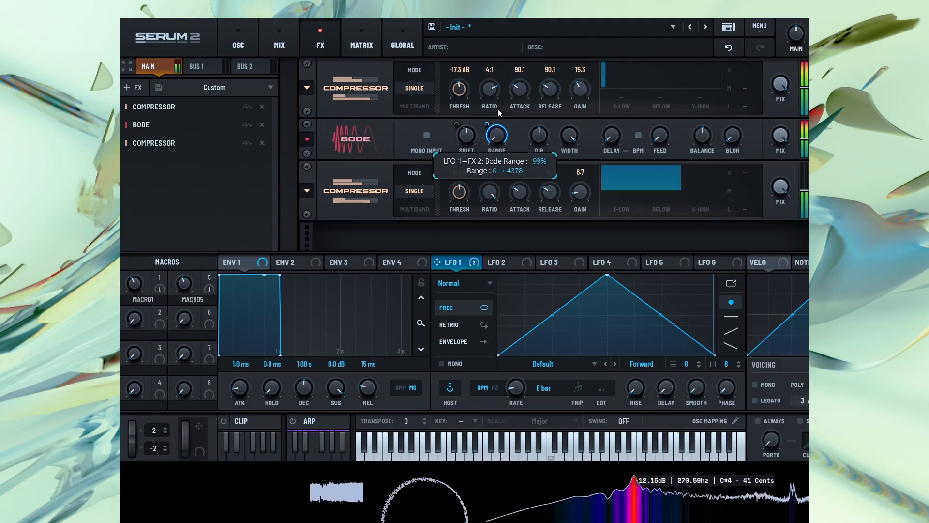
{"action": "left_click_drag", "start_coordinate": [660, 136], "coordinate": [684, 91]}
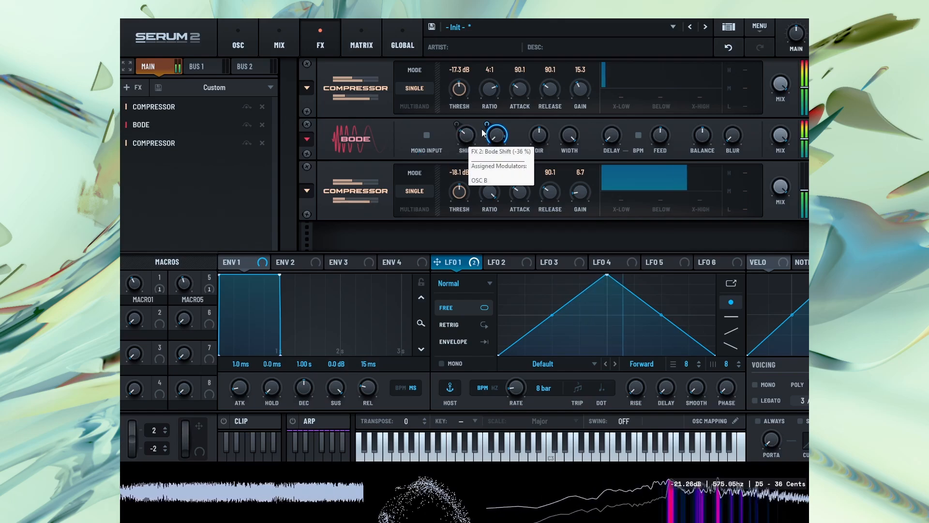
{"action": "mouse_move", "coordinate": [487, 125]}
{"action": "left_mouse_down"}
{"action": "mouse_move", "coordinate": [485, 155]}
{"action": "mouse_move", "coordinate": [498, 124]}
{"action": "left_mouse_up"}
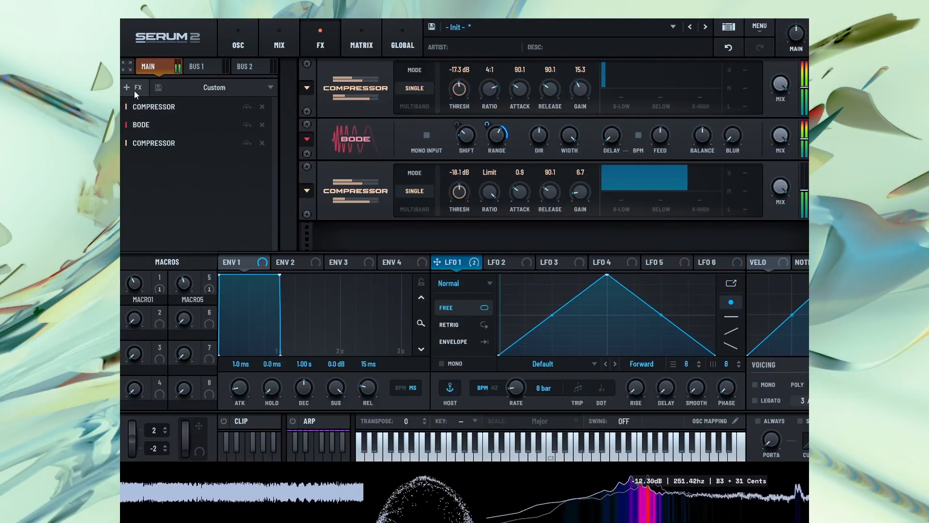
Set oscillator C's octave to +4 and raise its FM (B) warp amount
{"action": "left_click", "coordinate": [241, 42]}
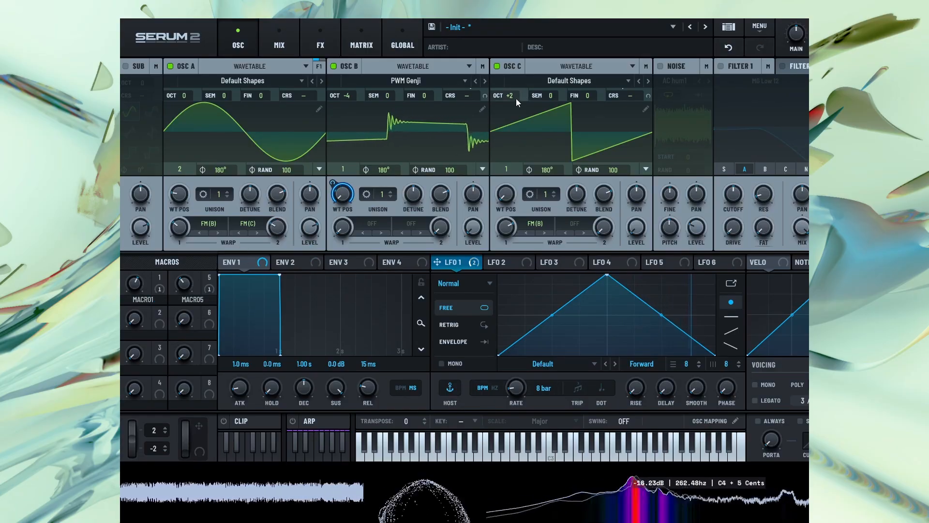
{"action": "left_click_drag", "start_coordinate": [515, 98], "coordinate": [515, 63]}
{"action": "mouse_move", "coordinate": [503, 222]}
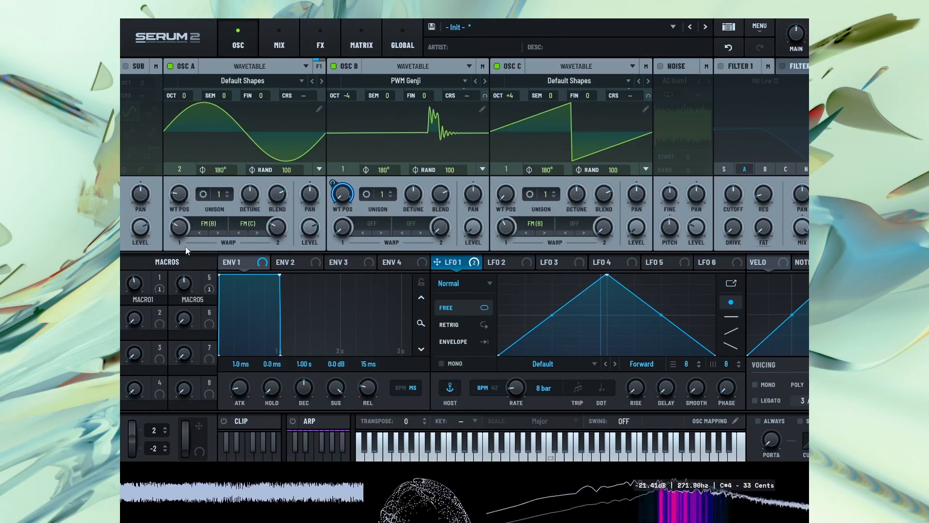
Readjust oscillator A's FM (B) and FM (C) warp amounts and raise Macro 1 to 63
{"action": "mouse_move", "coordinate": [277, 226]}
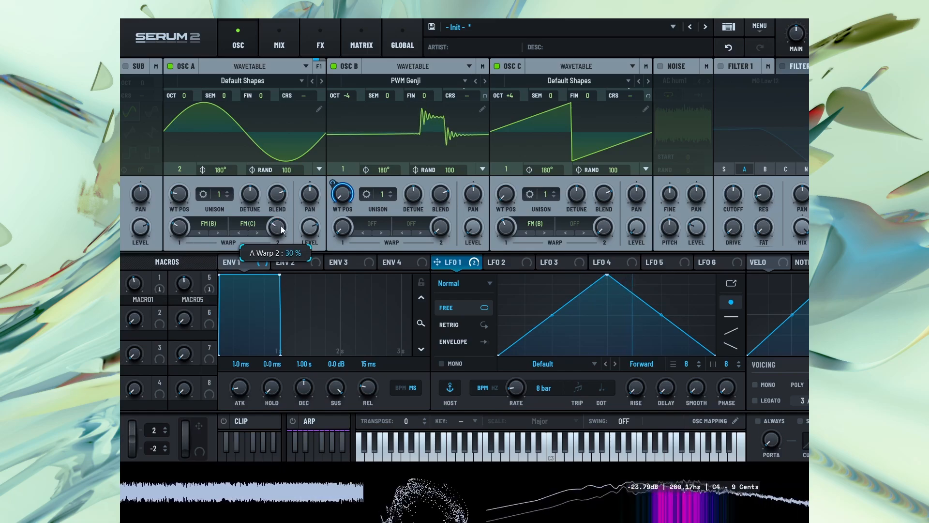
{"action": "mouse_move", "coordinate": [177, 228]}
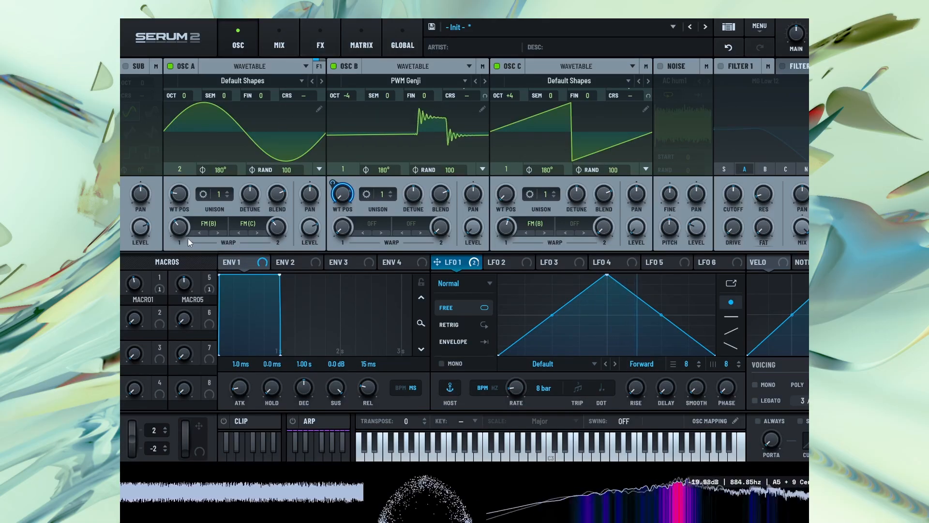
{"action": "mouse_move", "coordinate": [137, 266]}
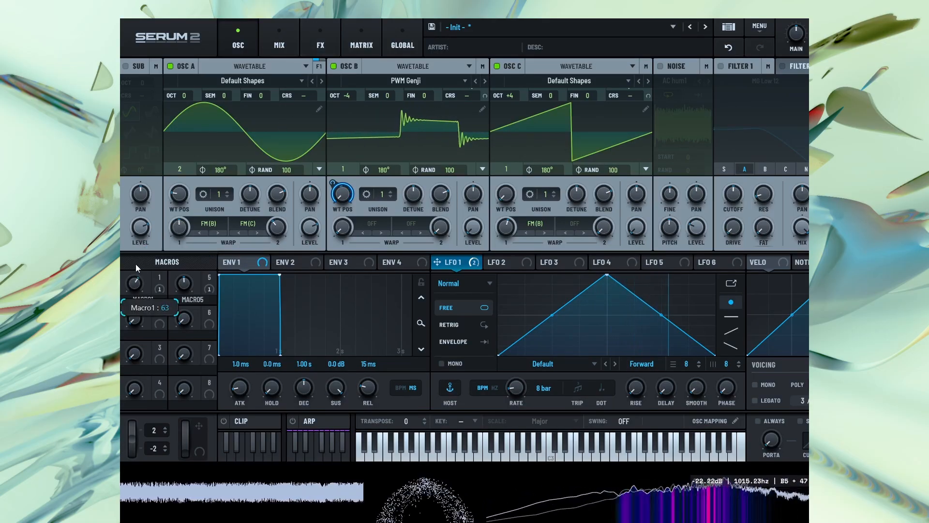
Load the Mr Bruce Lee wavetable from the S2 Tables Digital category into oscillator B
{"action": "left_click", "coordinate": [396, 81]}
{"action": "mouse_move", "coordinate": [381, 129]}
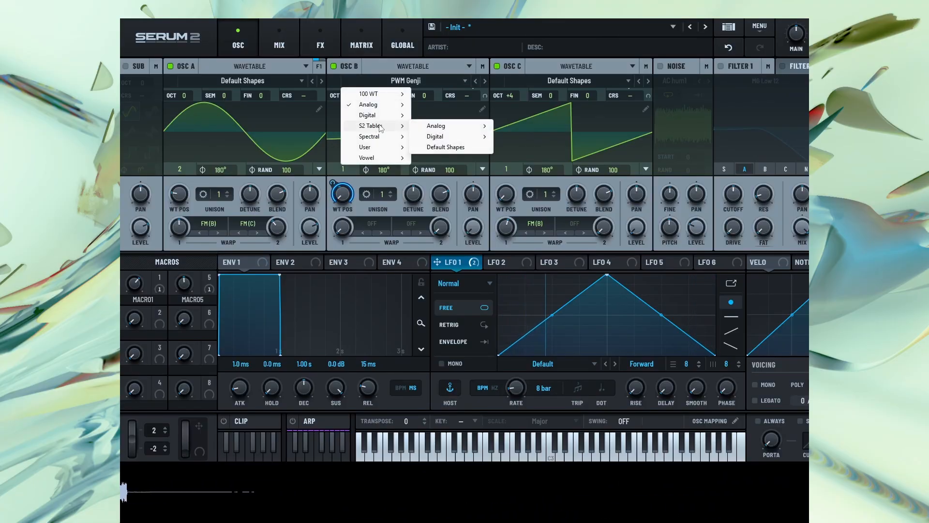
{"action": "mouse_move", "coordinate": [442, 127]}
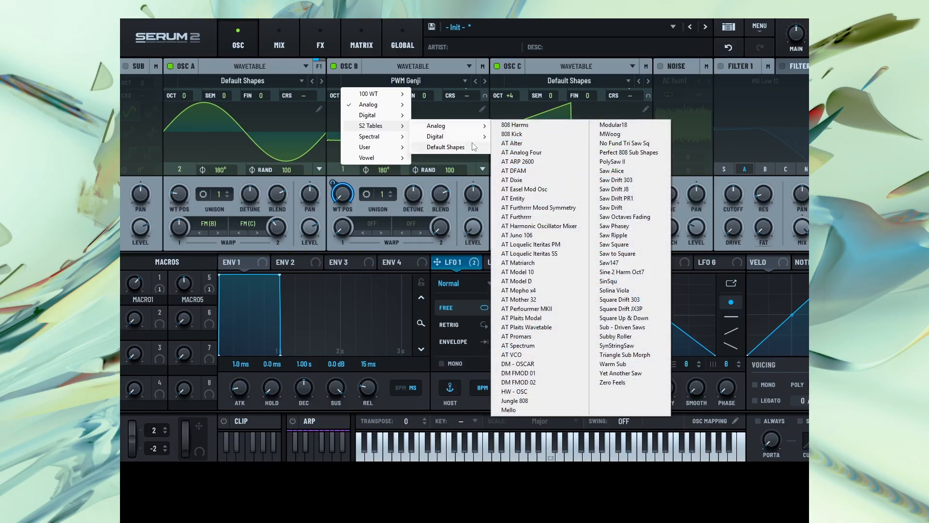
{"action": "mouse_move", "coordinate": [467, 141]}
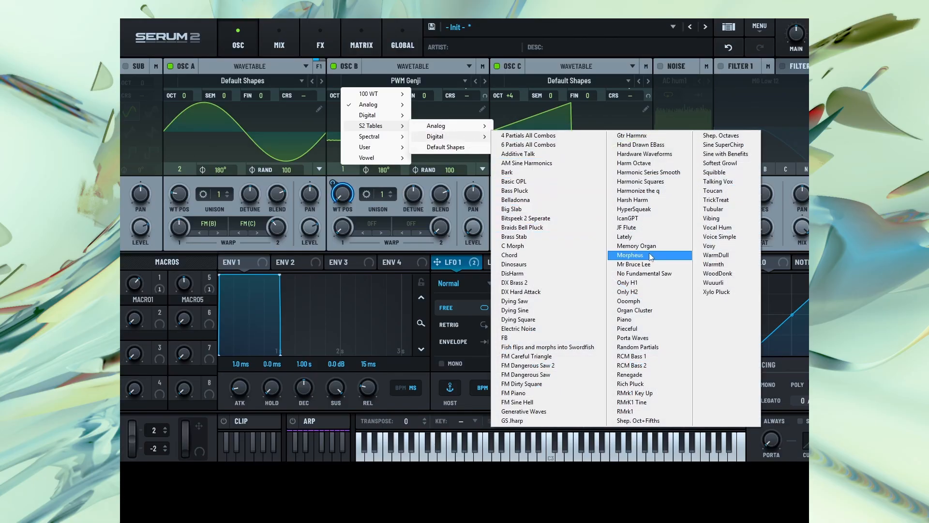
{"action": "left_click", "coordinate": [636, 269]}
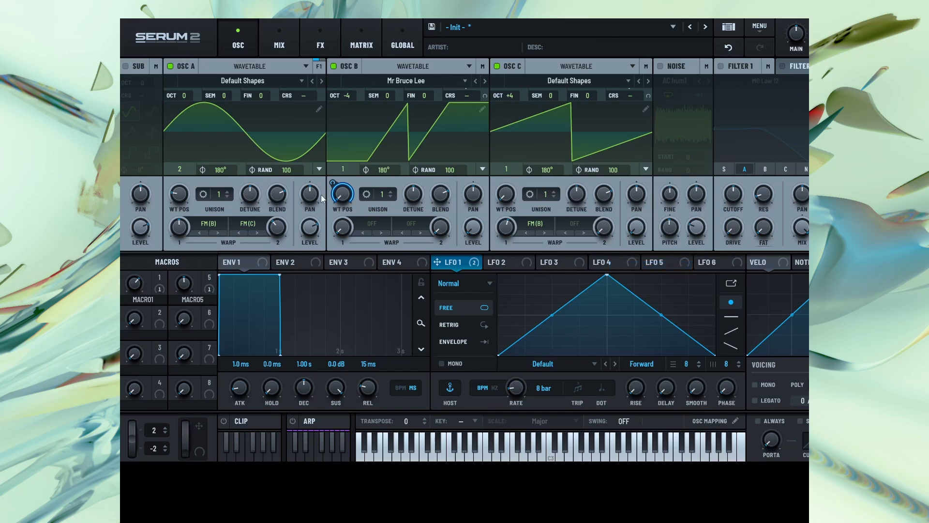
Remove LFO 1 from oscillator B's wavetable position, switch its wavetable to Morpheus and set the position to 146
{"action": "right_click", "coordinate": [343, 198]}
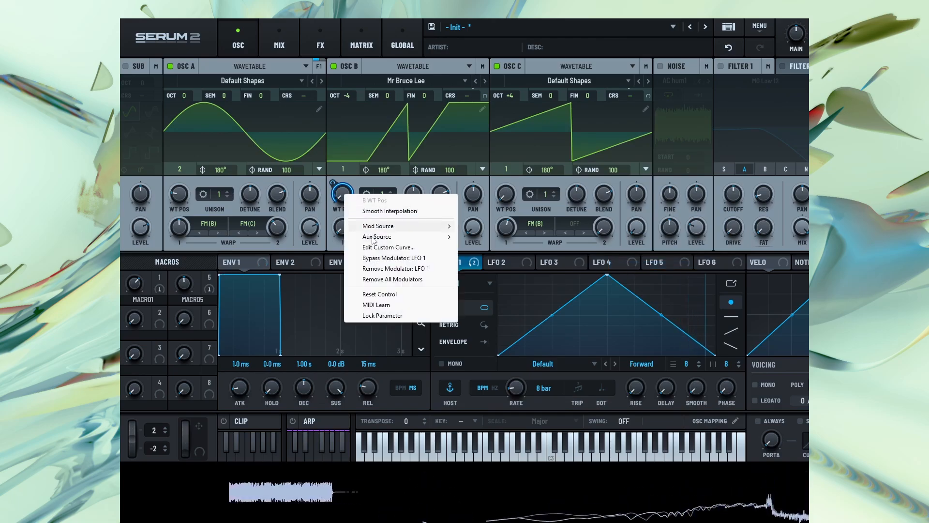
{"action": "left_click", "coordinate": [341, 196]}
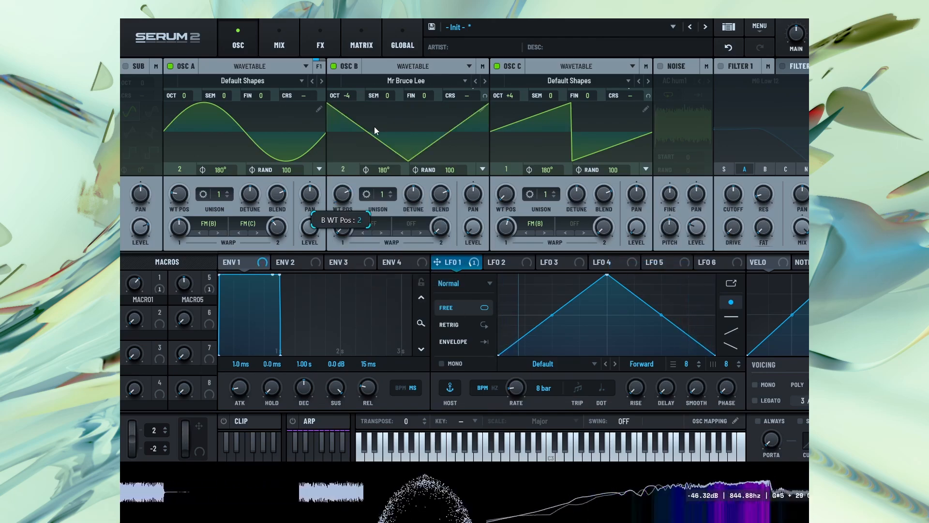
{"action": "left_click", "coordinate": [475, 79]}
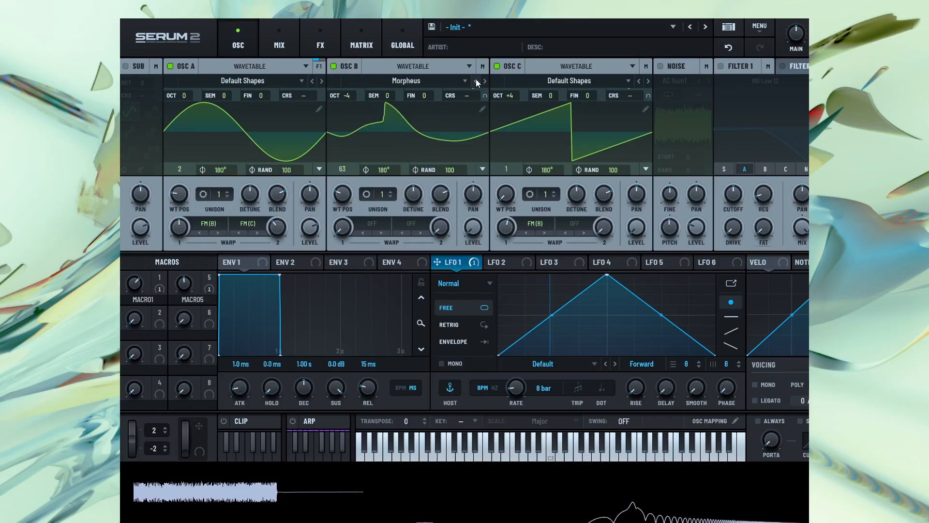
{"action": "left_click_drag", "start_coordinate": [337, 201], "coordinate": [345, 161]}
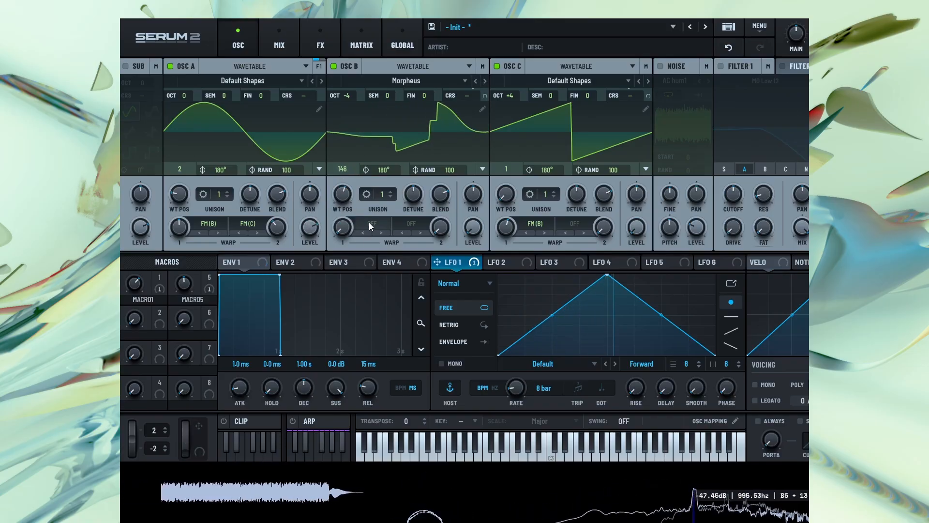
Apply the Quantize alt warp to oscillator B and set its amount to 64%
{"action": "left_click", "coordinate": [370, 226]}
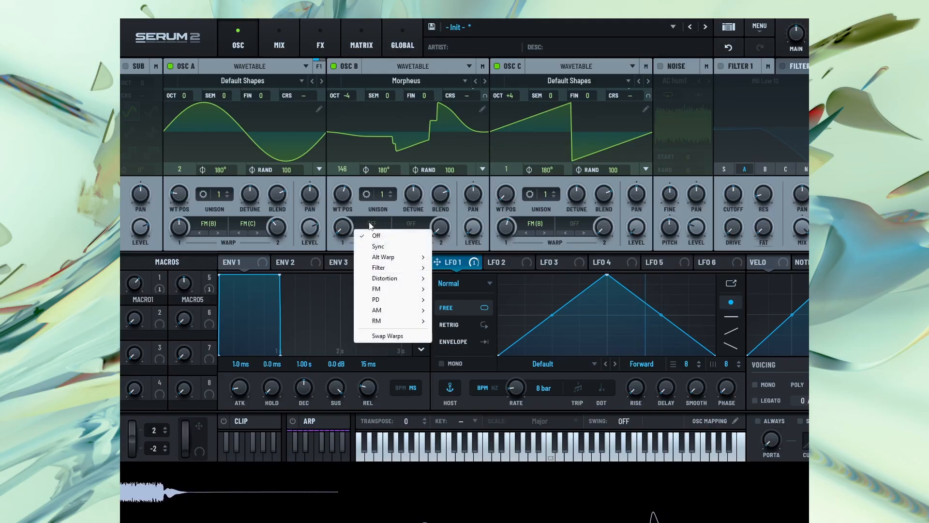
{"action": "left_click", "coordinate": [367, 223]}
{"action": "left_click", "coordinate": [366, 222]}
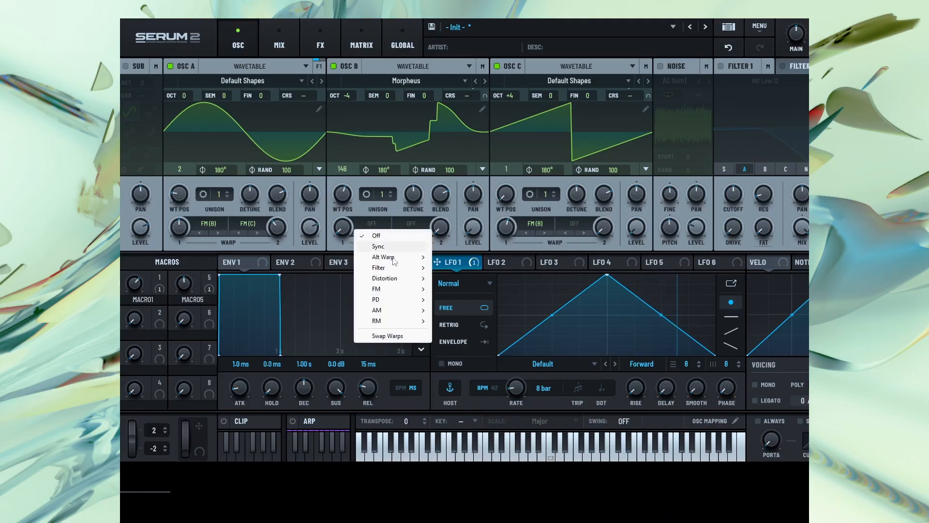
{"action": "mouse_move", "coordinate": [396, 261]}
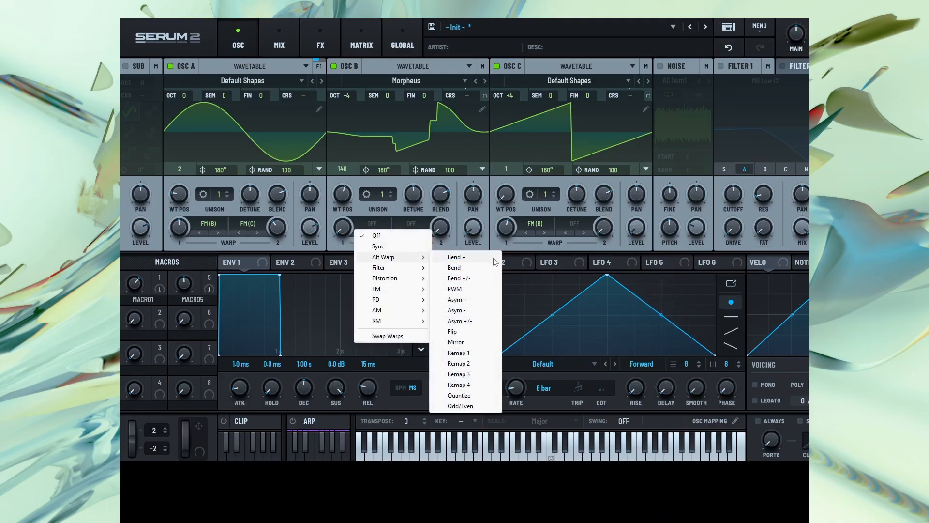
{"action": "left_click", "coordinate": [469, 395]}
{"action": "left_click_drag", "start_coordinate": [340, 228], "coordinate": [376, 175]}
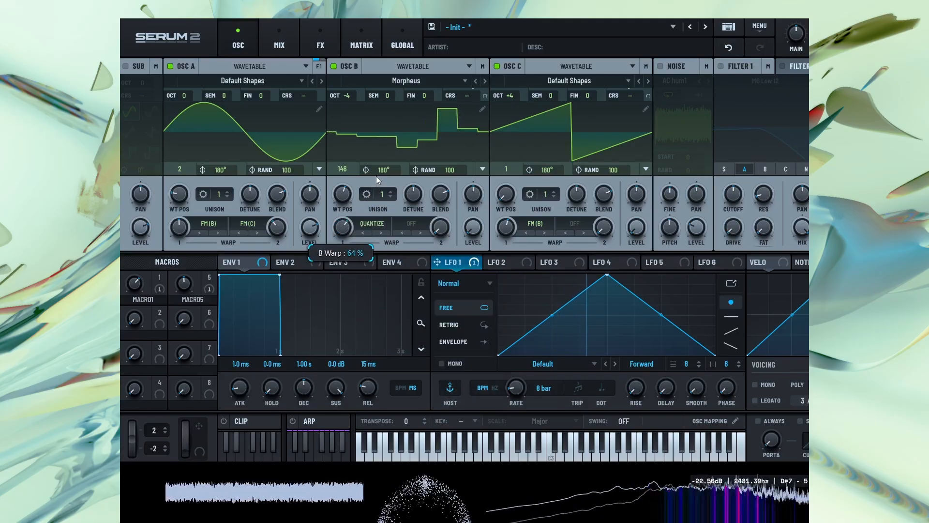
Readjust oscillator A's two FM amounts and set oscillator C to octave +2 with wavetable position 2
{"action": "left_click_drag", "start_coordinate": [179, 229], "coordinate": [182, 224]}
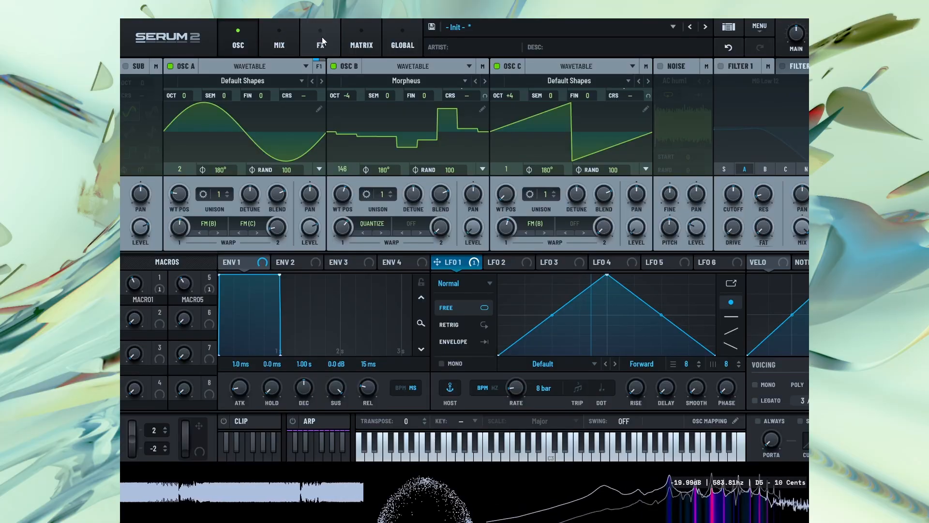
{"action": "left_click_drag", "start_coordinate": [274, 227], "coordinate": [274, 222]}
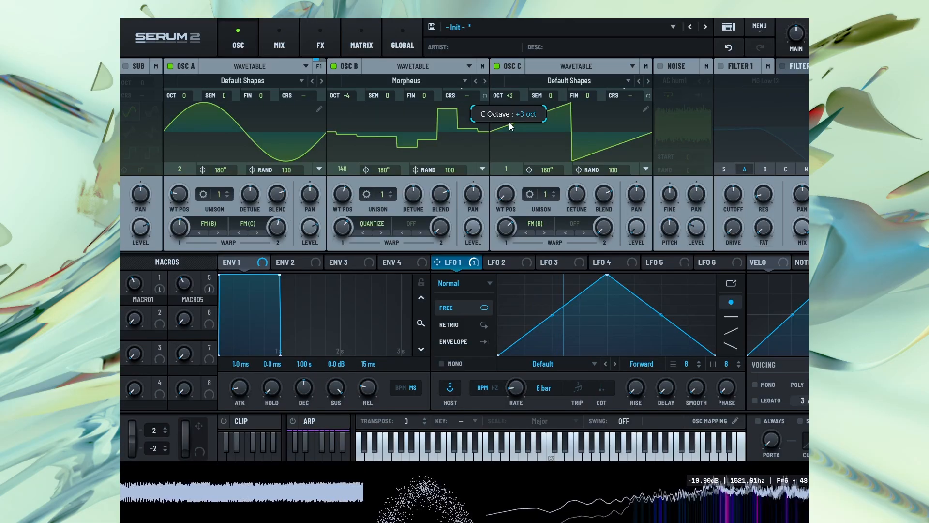
{"action": "left_click_drag", "start_coordinate": [509, 123], "coordinate": [510, 137]}
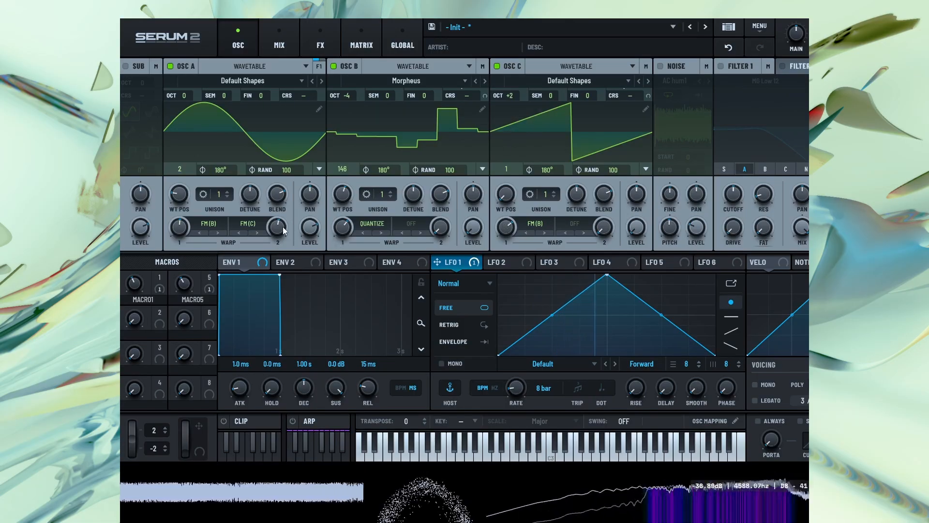
{"action": "left_click", "coordinate": [513, 174]}
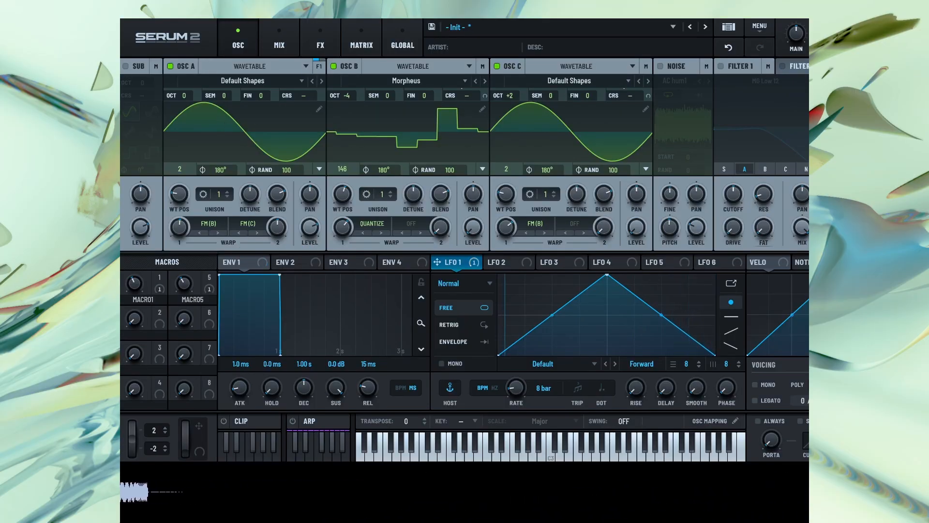
Reverse LFO 1's modulation depth on the Bode's Range and readjust the Bode's Shift and Range
{"action": "left_click", "coordinate": [321, 41]}
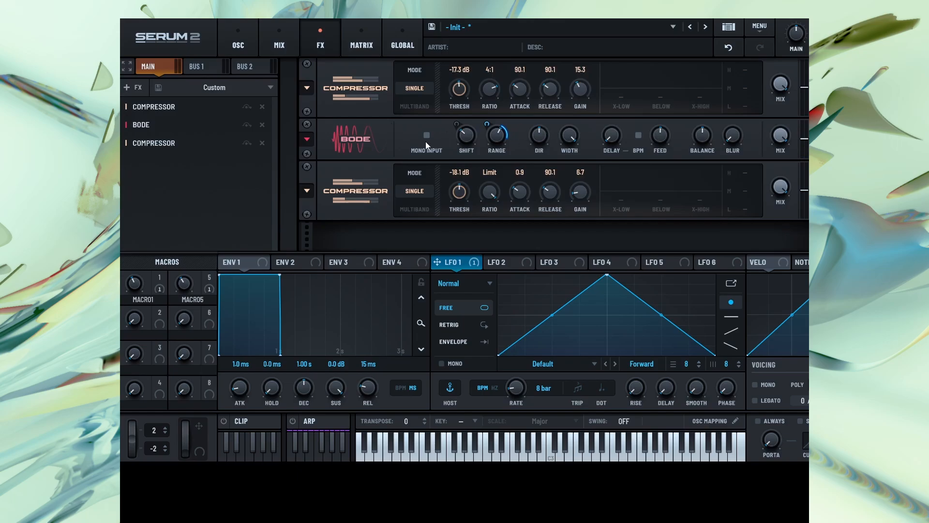
{"action": "left_click_drag", "start_coordinate": [486, 125], "coordinate": [492, 153]}
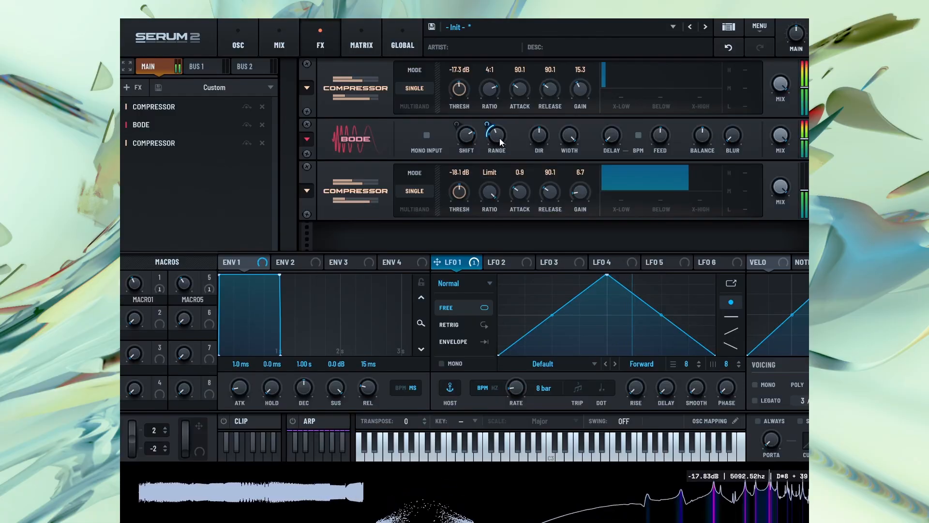
Raise oscillator C's octave to +4 and lower the FM amounts of oscillators A and C
{"action": "left_click", "coordinate": [224, 38]}
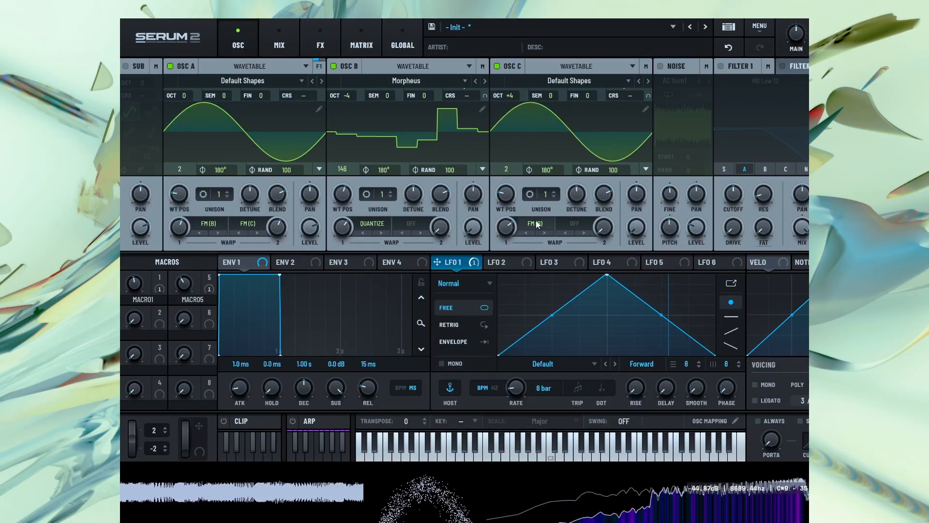
{"action": "left_click_drag", "start_coordinate": [504, 264], "coordinate": [502, 281]}
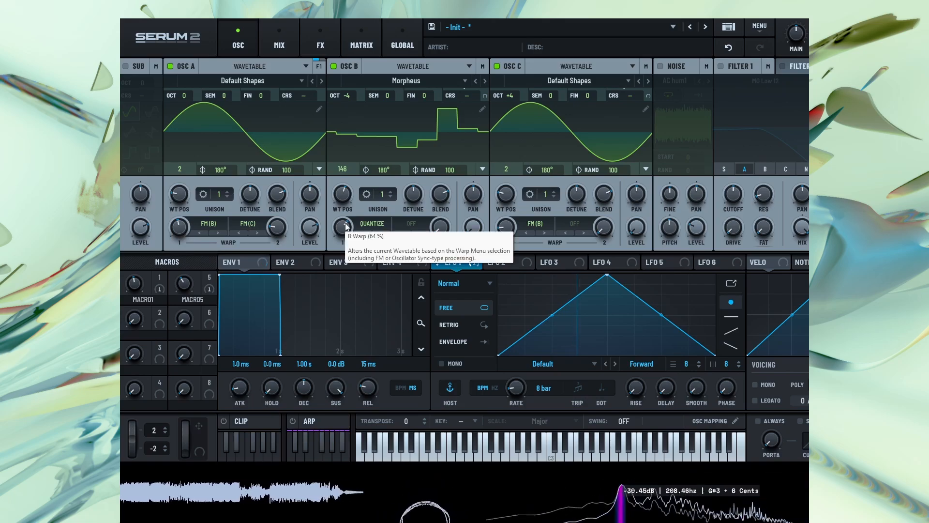
Lower oscillator B's Quantize amount, then load the Analog wavetable PWM MG into it at wavetable position 68
{"action": "left_click_drag", "start_coordinate": [347, 227], "coordinate": [338, 274]}
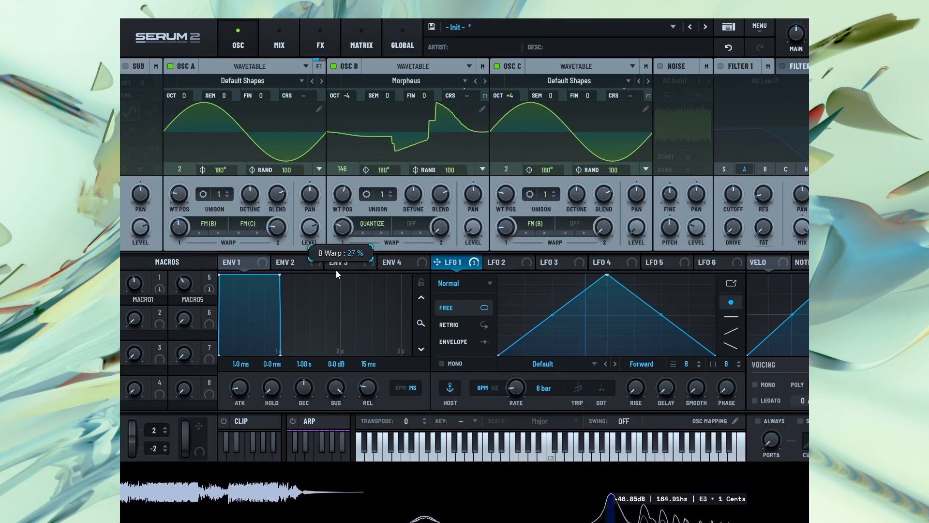
{"action": "left_click", "coordinate": [387, 81]}
{"action": "mouse_move", "coordinate": [378, 105]}
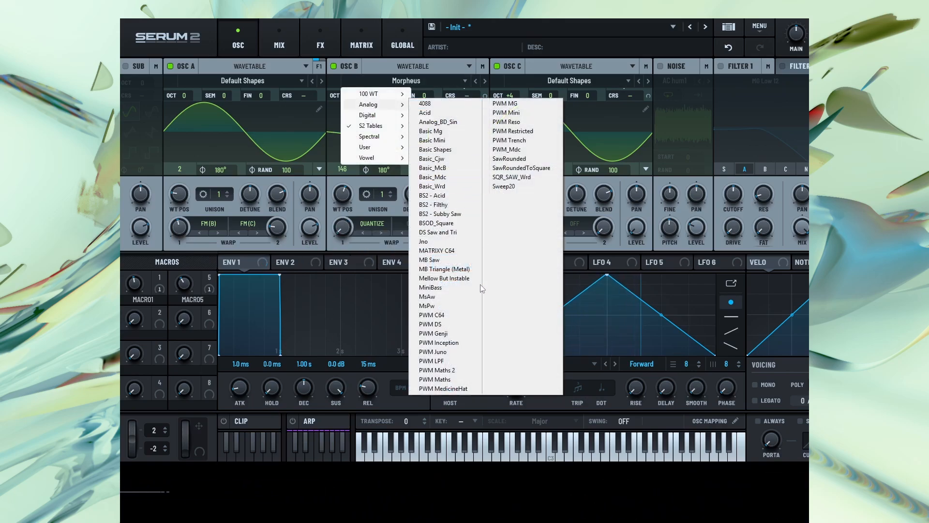
{"action": "left_click", "coordinate": [509, 104]}
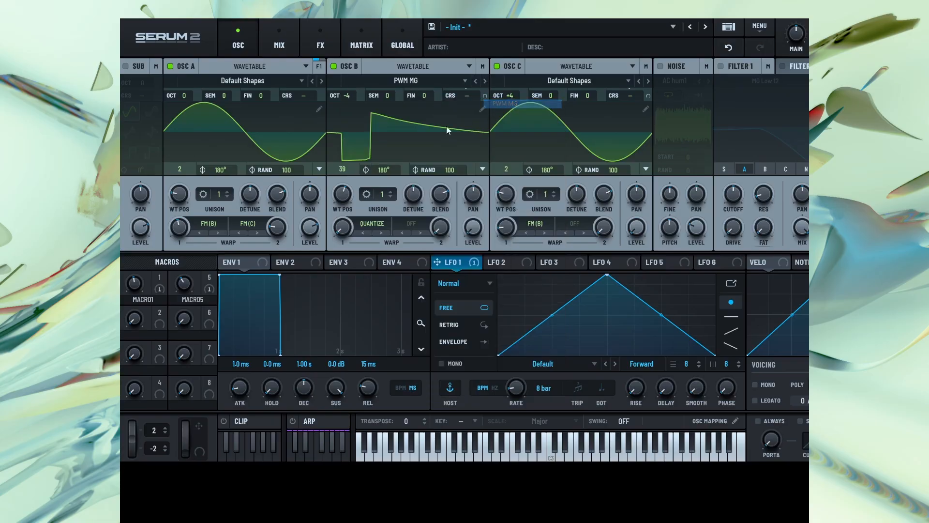
{"action": "left_click_drag", "start_coordinate": [348, 202], "coordinate": [361, 147]}
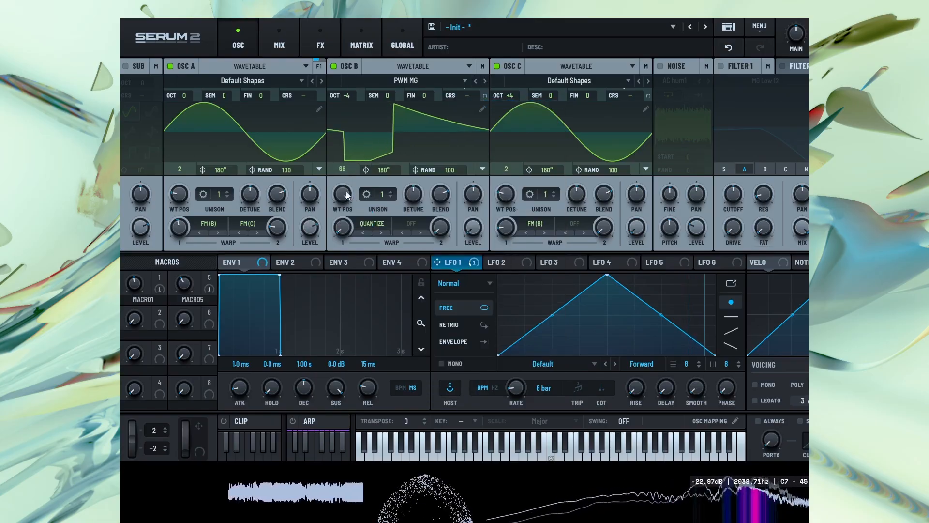
Switch oscillator B's first warp to Sync and modulate its amount with LFO 2 at a rate of 8 bar
{"action": "left_click", "coordinate": [377, 228]}
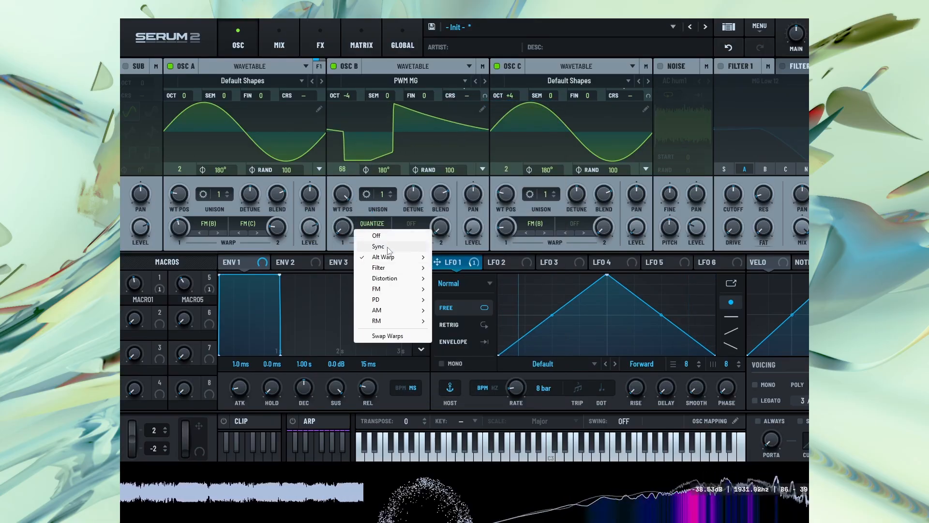
{"action": "left_click", "coordinate": [364, 240]}
{"action": "mouse_move", "coordinate": [345, 231]}
{"action": "left_mouse_down"}
{"action": "mouse_move", "coordinate": [388, 117]}
{"action": "mouse_move", "coordinate": [365, 246]}
{"action": "mouse_move", "coordinate": [361, 238]}
{"action": "left_mouse_up"}
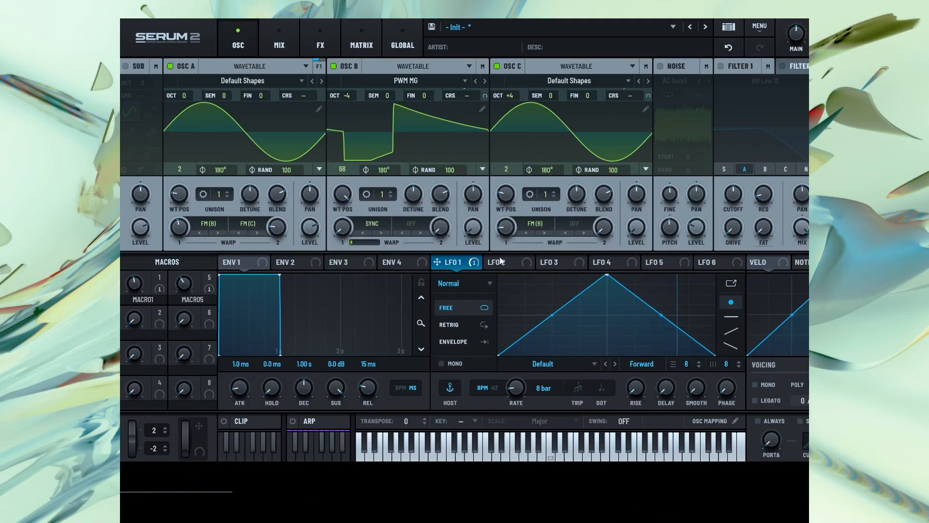
{"action": "left_click_drag", "start_coordinate": [514, 268], "coordinate": [342, 232]}
{"action": "left_click_drag", "start_coordinate": [521, 388], "coordinate": [518, 395]}
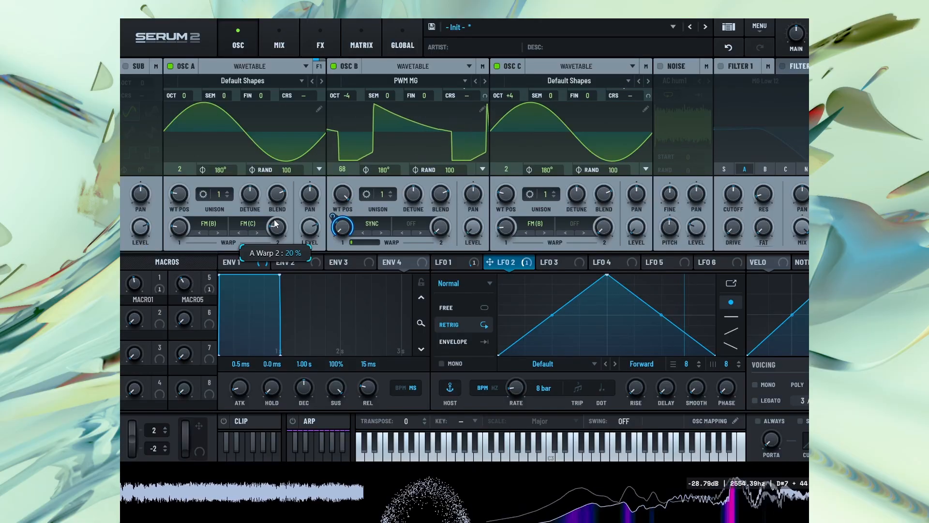
Readjust the Bode's Shift and Range and reduce OSC B's modulation amount on the Bode's Shift
{"action": "left_click", "coordinate": [319, 41]}
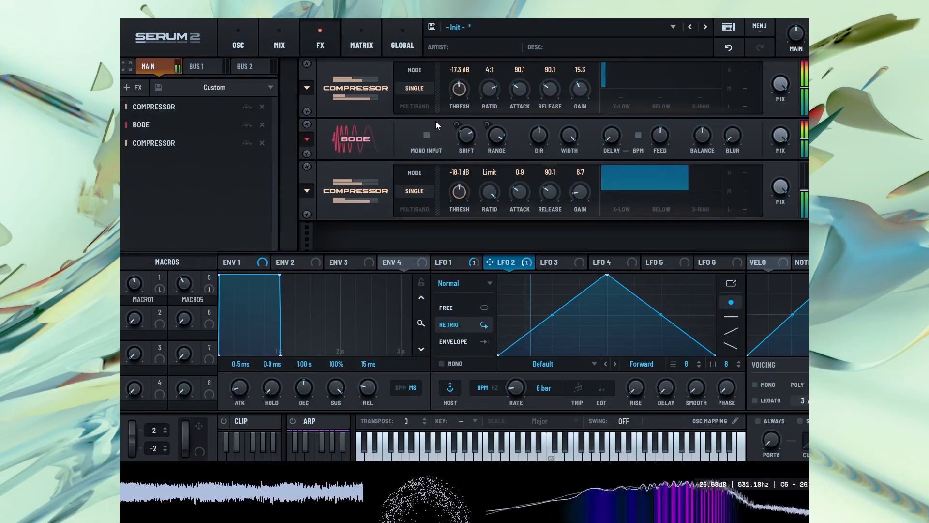
{"action": "left_click_drag", "start_coordinate": [469, 167], "coordinate": [470, 192]}
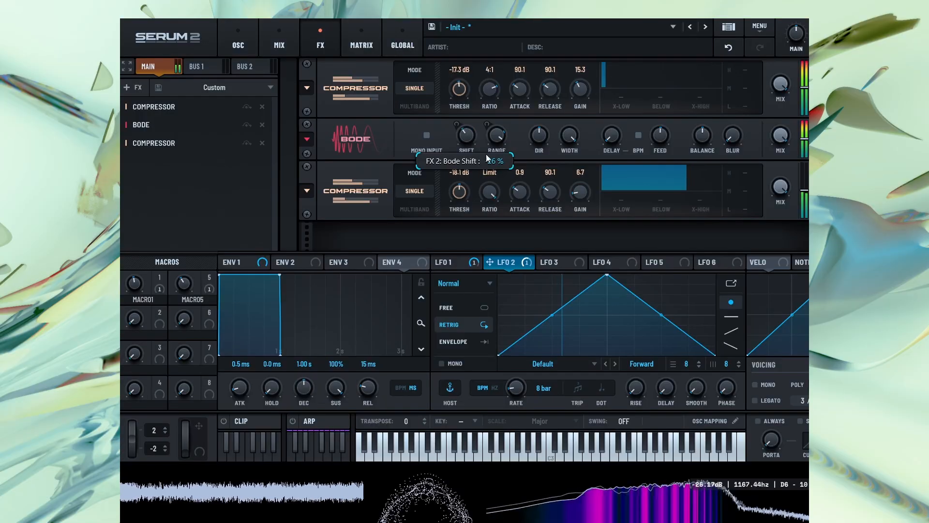
{"action": "left_click_drag", "start_coordinate": [496, 134], "coordinate": [496, 143]}
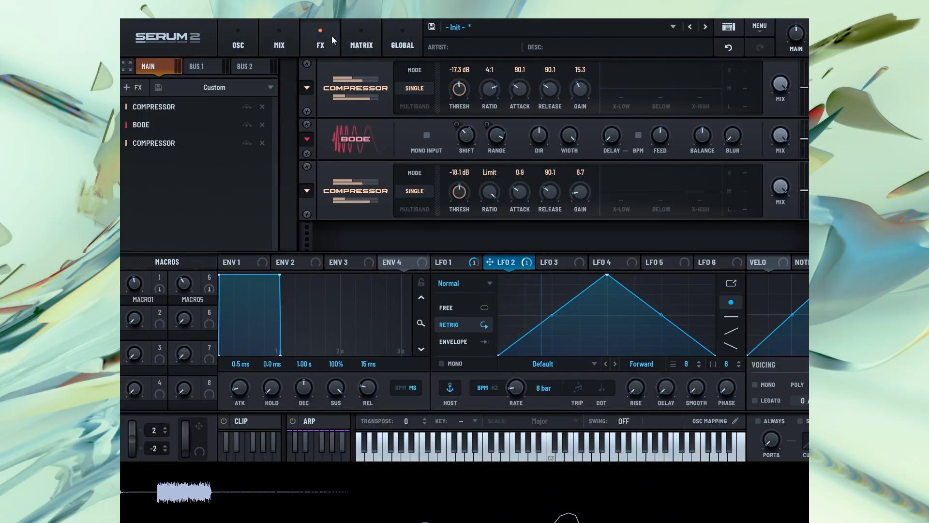
{"action": "left_click", "coordinate": [373, 38]}
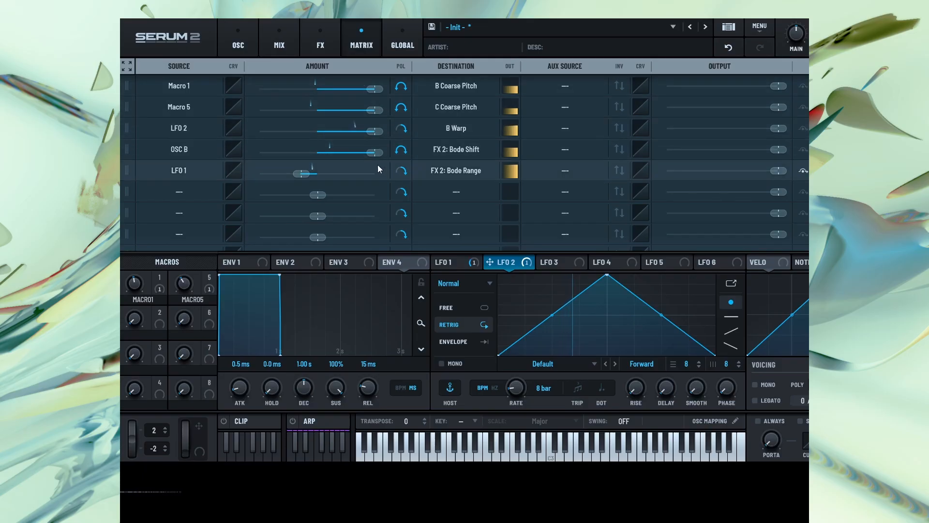
{"action": "left_click_drag", "start_coordinate": [375, 153], "coordinate": [335, 153]}
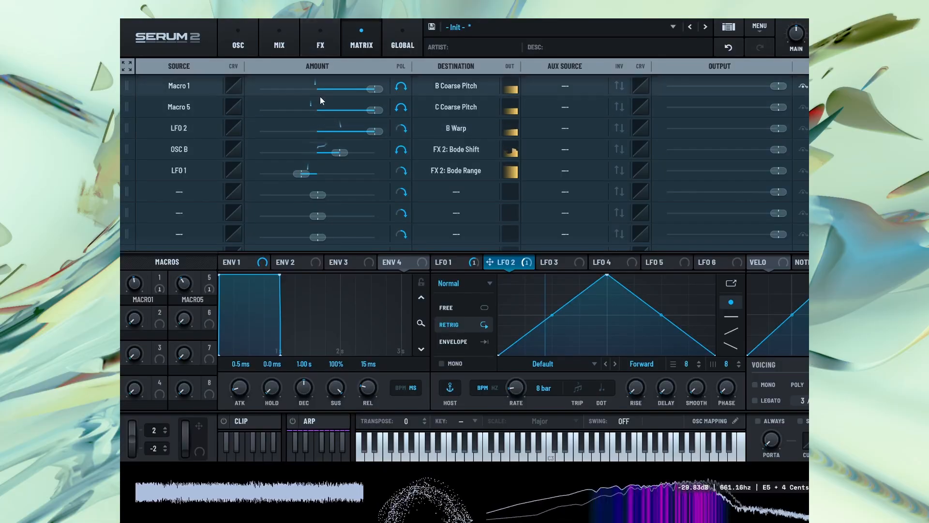
{"action": "left_click_drag", "start_coordinate": [338, 154], "coordinate": [339, 175]}
{"action": "left_click", "coordinate": [330, 33]}
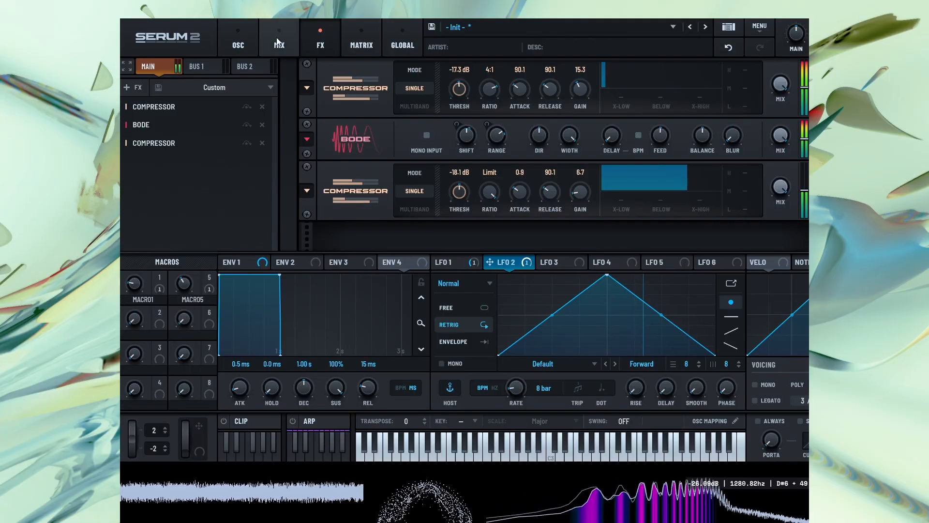
Set oscillator A to wavetable position 4 with 3 unison voices and lower its detune
{"action": "left_click", "coordinate": [244, 37]}
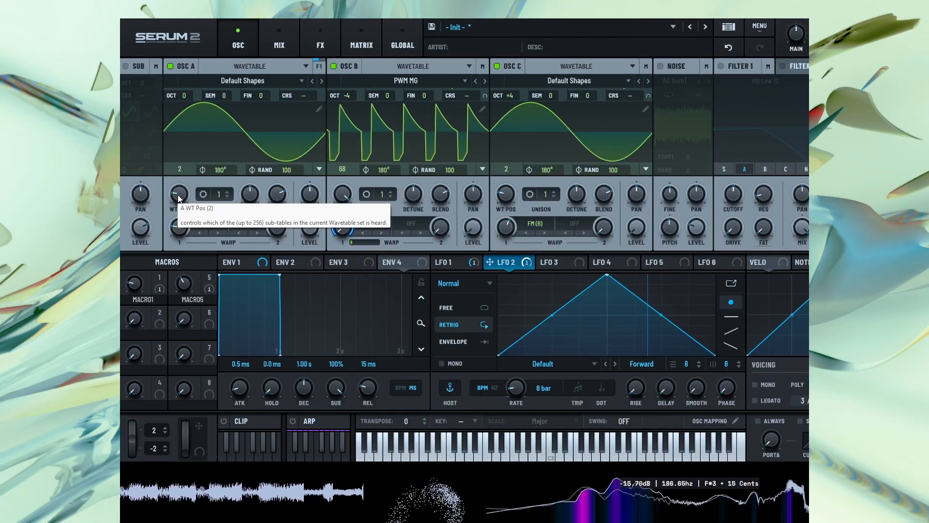
{"action": "mouse_move", "coordinate": [178, 195]}
{"action": "left_mouse_down"}
{"action": "mouse_move", "coordinate": [193, 170]}
{"action": "mouse_move", "coordinate": [192, 217]}
{"action": "mouse_move", "coordinate": [194, 188]}
{"action": "left_mouse_up"}
{"action": "left_click", "coordinate": [228, 192]}
{"action": "left_click", "coordinate": [229, 193]}
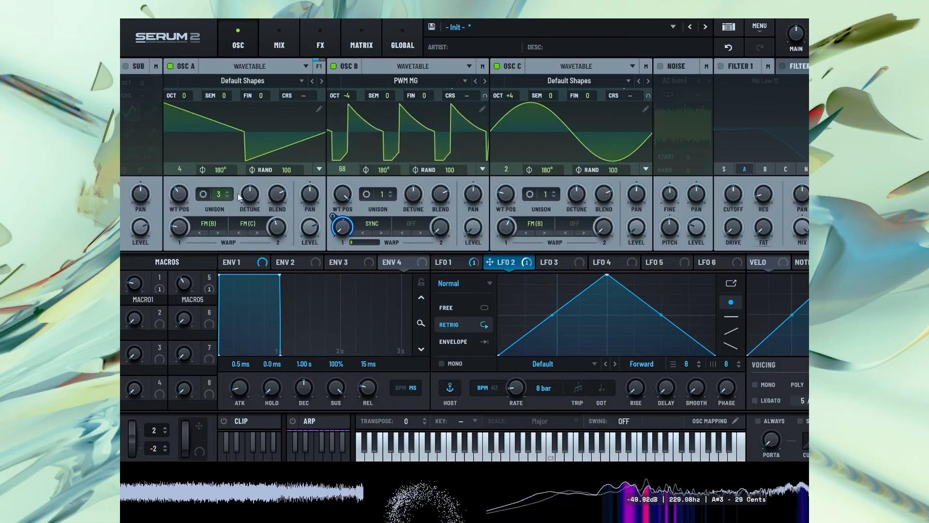
{"action": "left_click_drag", "start_coordinate": [250, 196], "coordinate": [249, 219]}
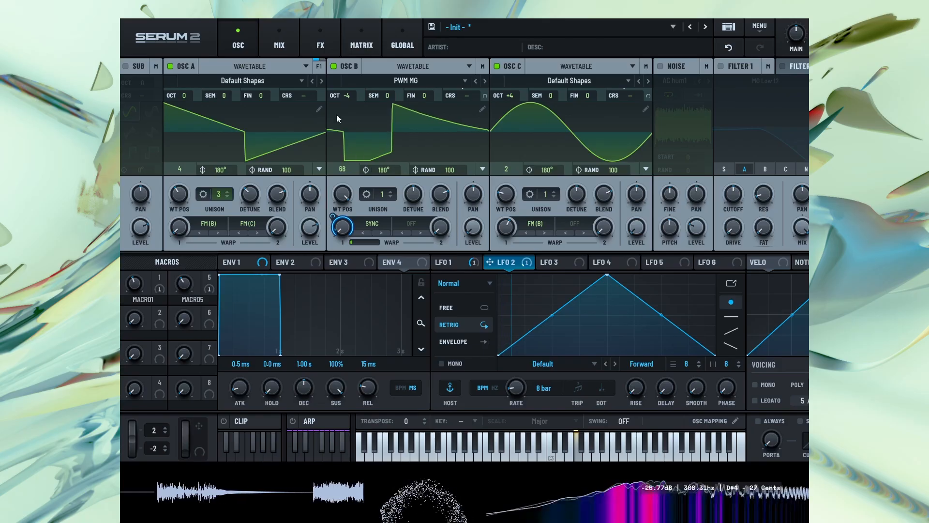
Set the Bode's Shift to -60% and lower Macro 1
{"action": "left_click", "coordinate": [323, 33]}
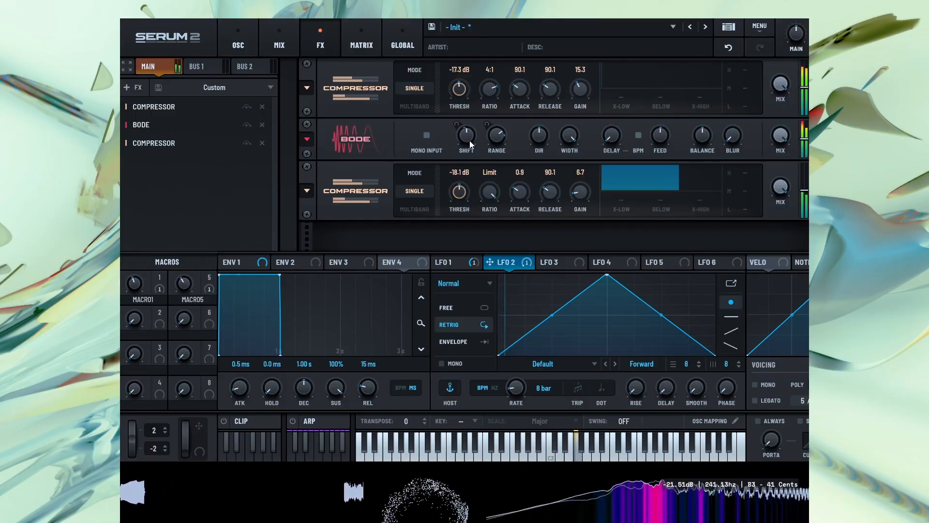
{"action": "left_click_drag", "start_coordinate": [470, 141], "coordinate": [472, 189]}
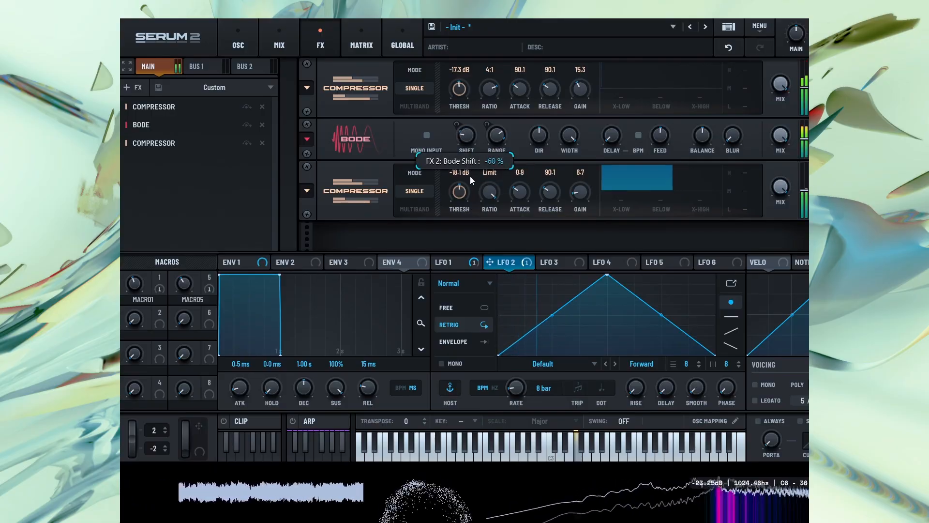
{"action": "left_click_drag", "start_coordinate": [140, 284], "coordinate": [142, 318]}
Remove all modulators from oscillator B's Sync warp amount
{"action": "left_click", "coordinate": [244, 43]}
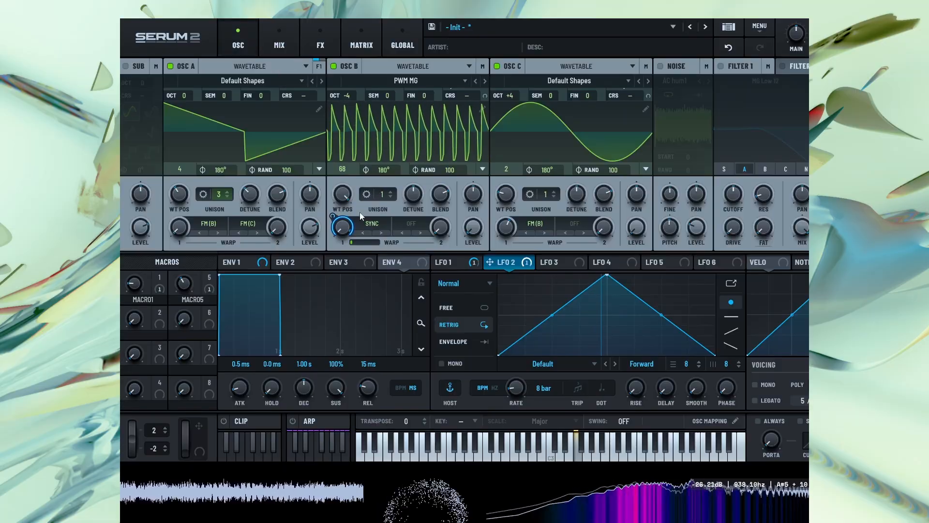
{"action": "right_click", "coordinate": [341, 227]}
{"action": "left_click", "coordinate": [380, 301]}
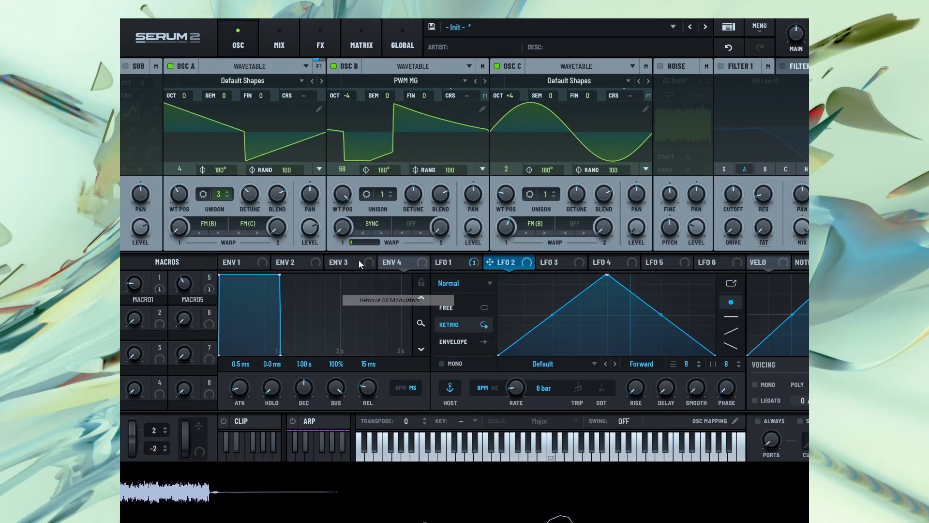
Load the Analog wavetable PWM Genji into oscillator B at wavetable position 56 and raise Macro 1
{"action": "left_click", "coordinate": [407, 81]}
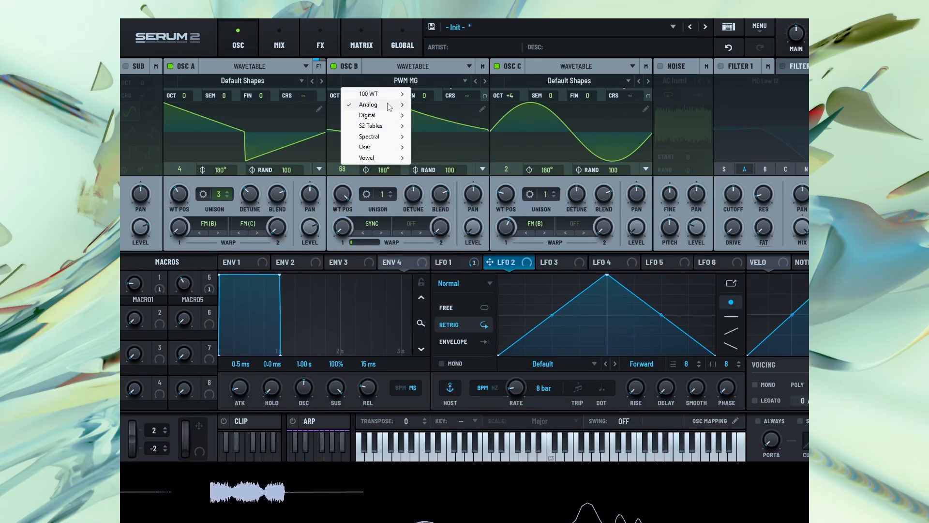
{"action": "mouse_move", "coordinate": [397, 106]}
{"action": "left_click", "coordinate": [454, 334]}
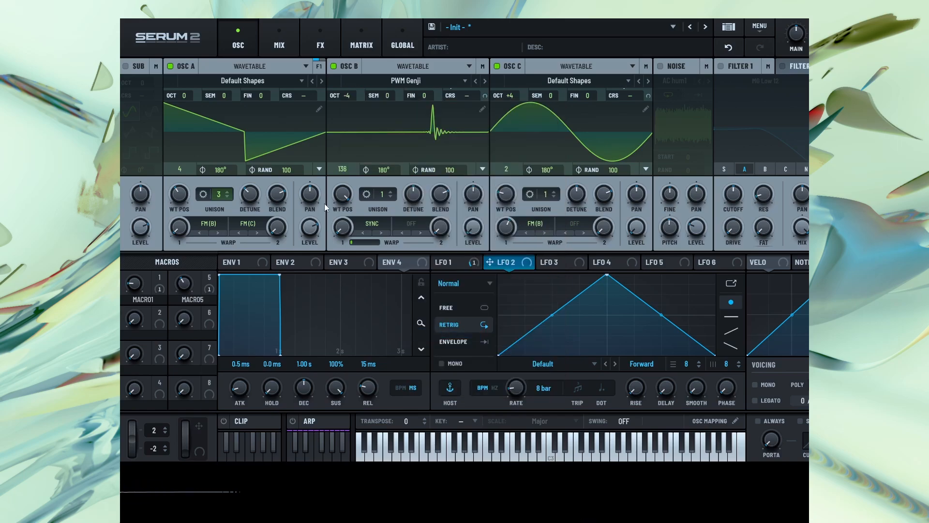
{"action": "left_click_drag", "start_coordinate": [342, 203], "coordinate": [333, 287]}
{"action": "left_click_drag", "start_coordinate": [131, 283], "coordinate": [145, 252]}
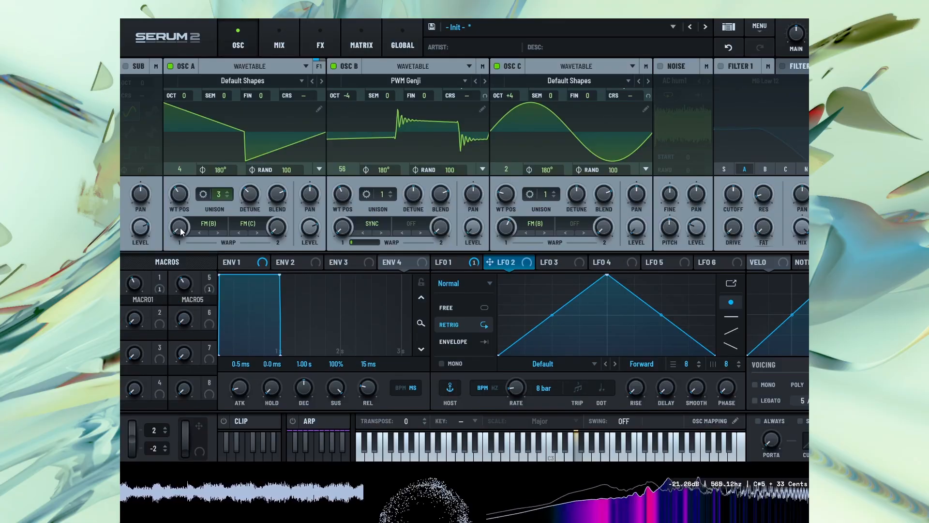
Replace LFO 1 with OSC B as the modulation source of the Bode's Range
{"action": "left_click", "coordinate": [318, 28]}
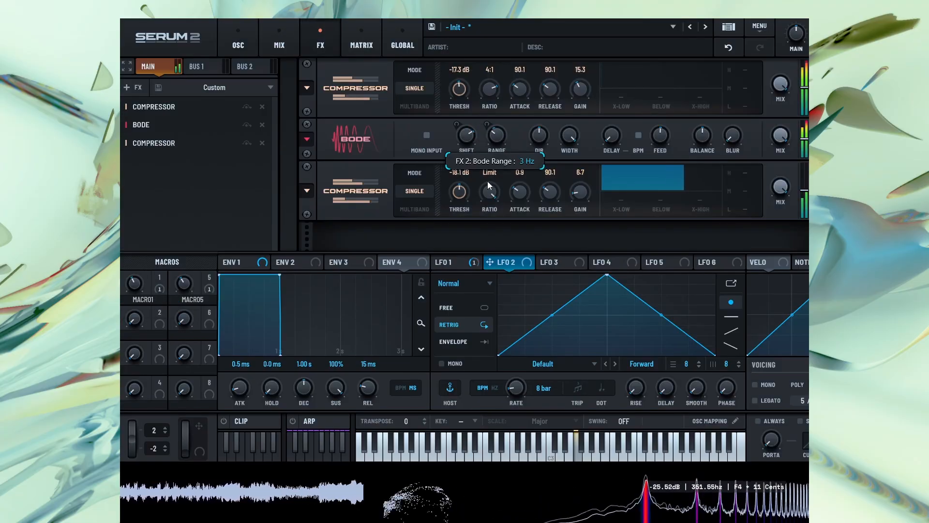
{"action": "right_click", "coordinate": [496, 134]}
{"action": "left_click", "coordinate": [535, 193]}
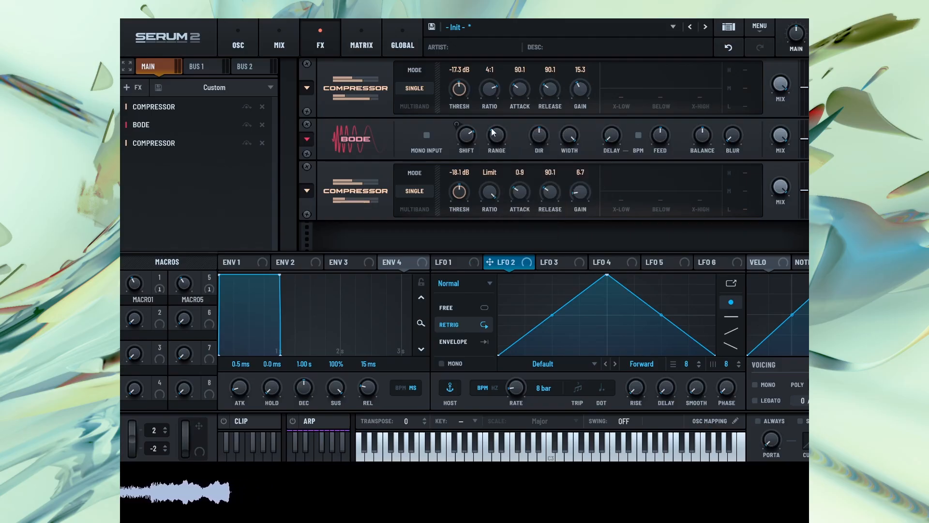
{"action": "right_click", "coordinate": [493, 132]}
{"action": "mouse_move", "coordinate": [531, 154]}
{"action": "mouse_move", "coordinate": [638, 183]}
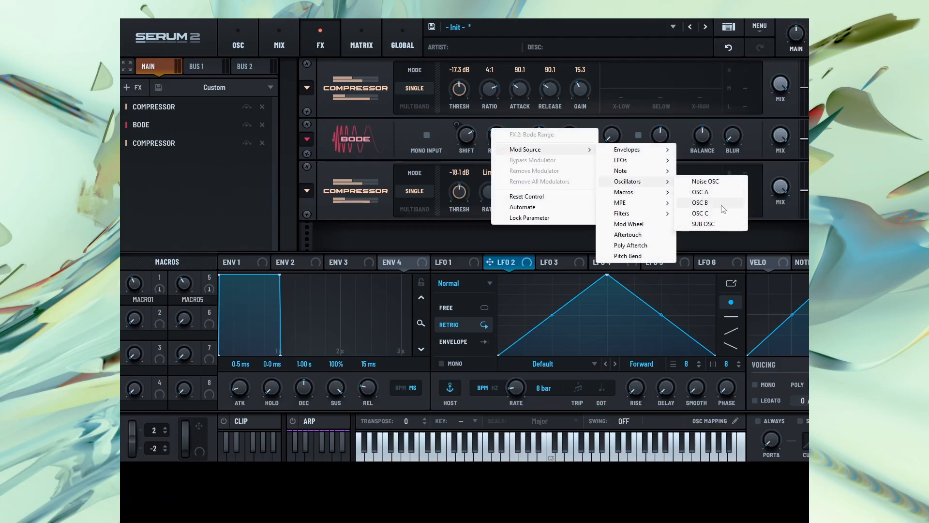
{"action": "left_click", "coordinate": [721, 208]}
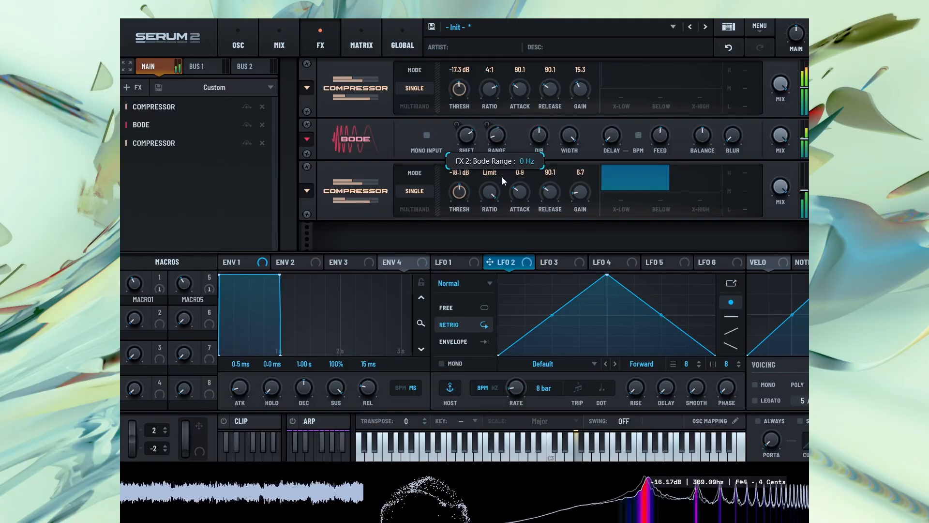
Replace the modulation of the Bode's Shift with LFO 2 and set the Bode's Range to 121 Hz
{"action": "right_click", "coordinate": [466, 128]}
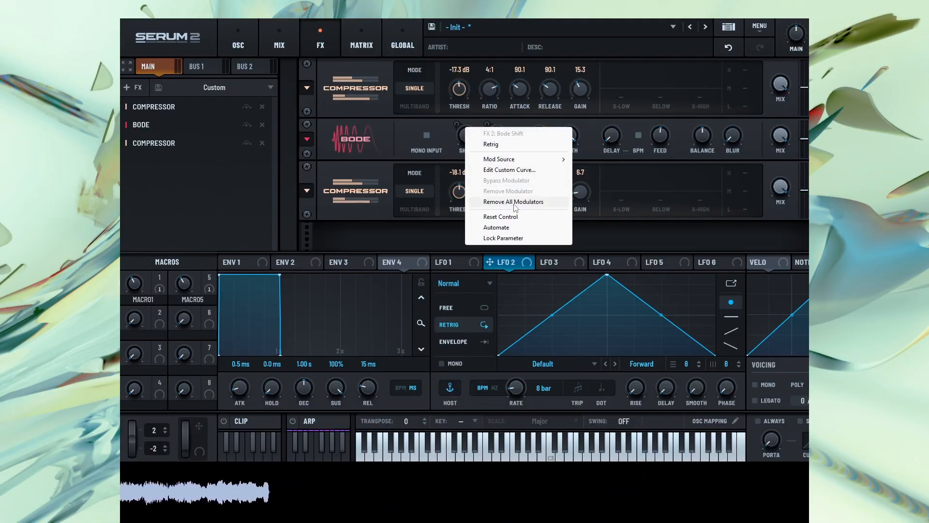
{"action": "left_click", "coordinate": [507, 263]}
{"action": "left_click_drag", "start_coordinate": [507, 264], "coordinate": [458, 163]}
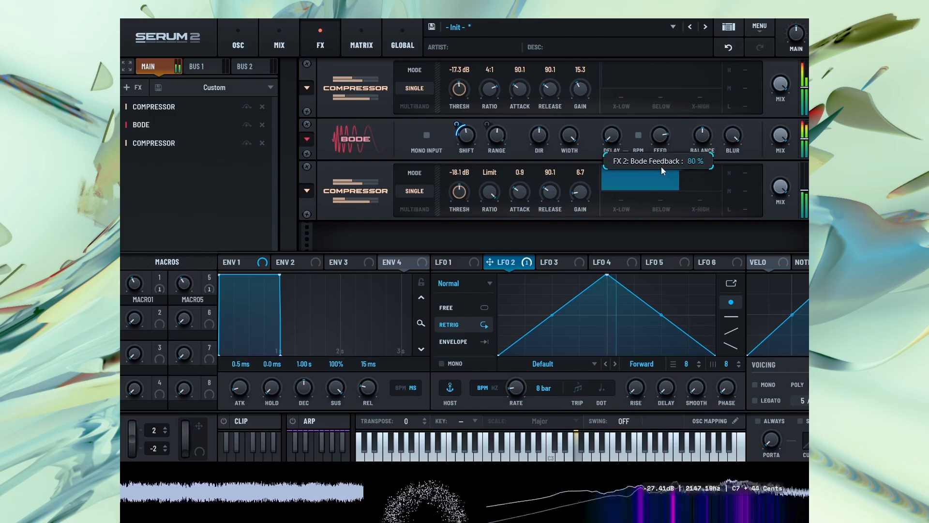
{"action": "left_click_drag", "start_coordinate": [499, 139], "coordinate": [495, 204]}
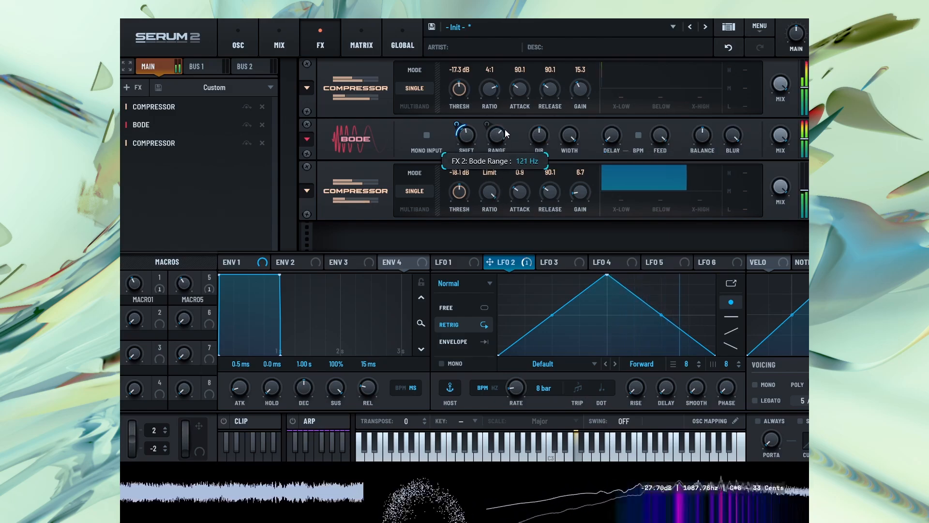
Readjust Macro 1 and oscillator A's two FM amounts, and reduce the Bode's Feedback and Blur
{"action": "left_click", "coordinate": [240, 45]}
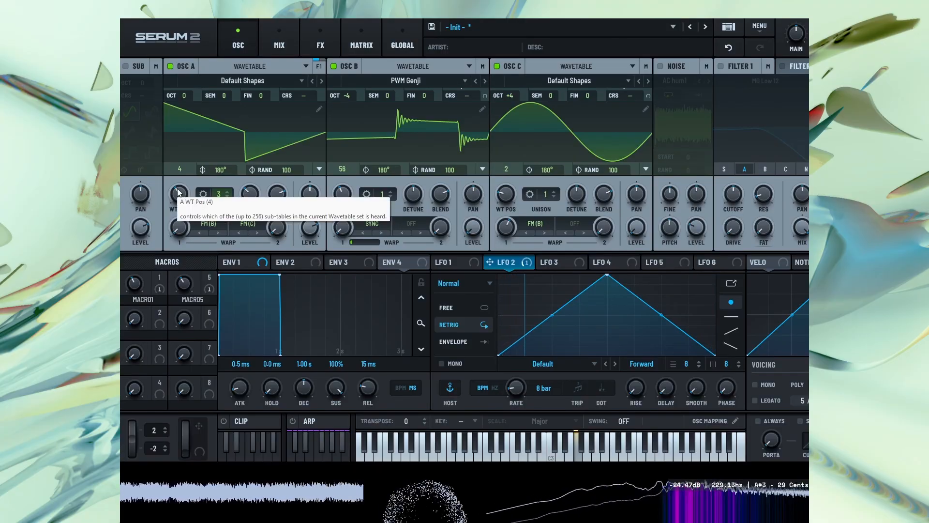
{"action": "left_click_drag", "start_coordinate": [146, 263], "coordinate": [152, 283]}
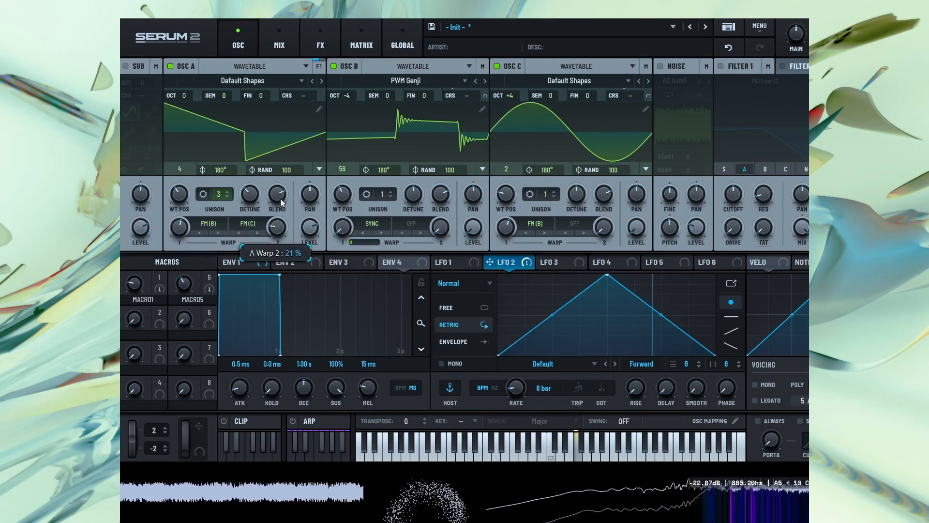
{"action": "left_click", "coordinate": [320, 43]}
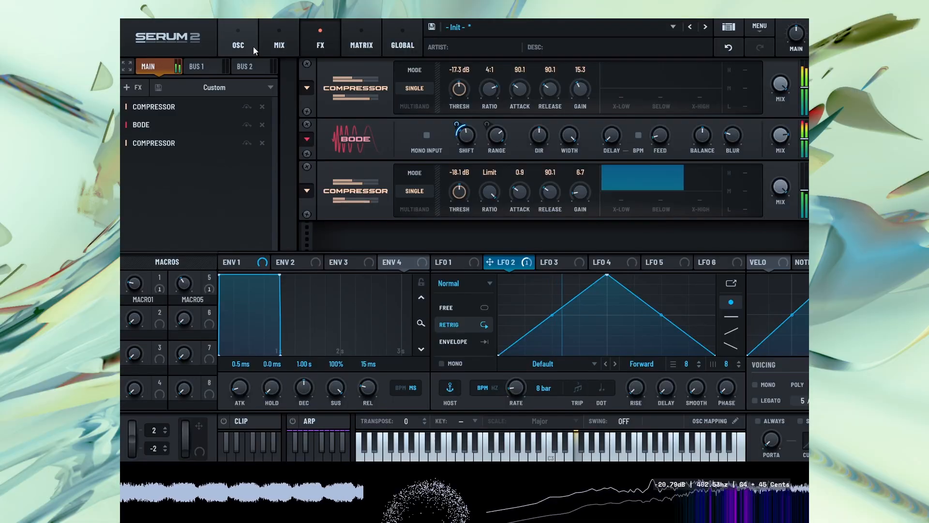
Modulate oscillator A's first FM amount with LFO 3 at a rate of 4 bar
{"action": "left_click", "coordinate": [240, 44]}
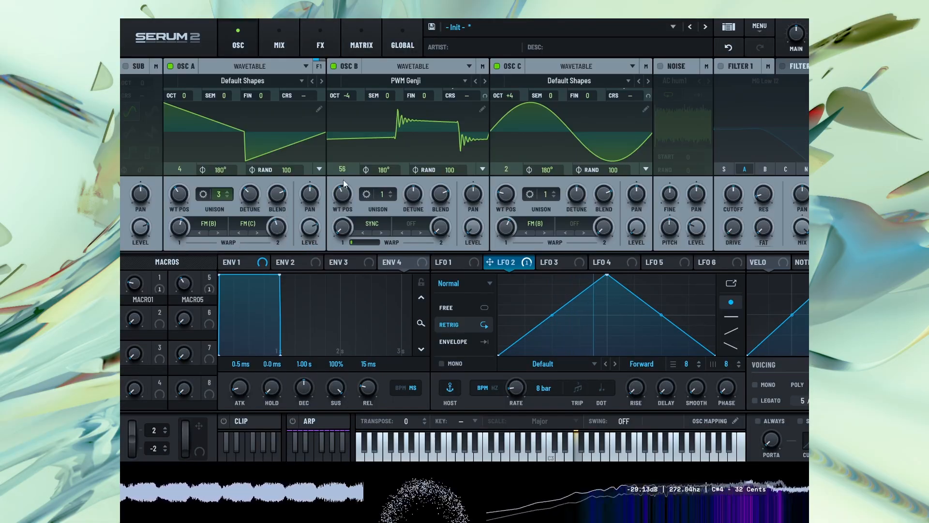
{"action": "left_click", "coordinate": [559, 263]}
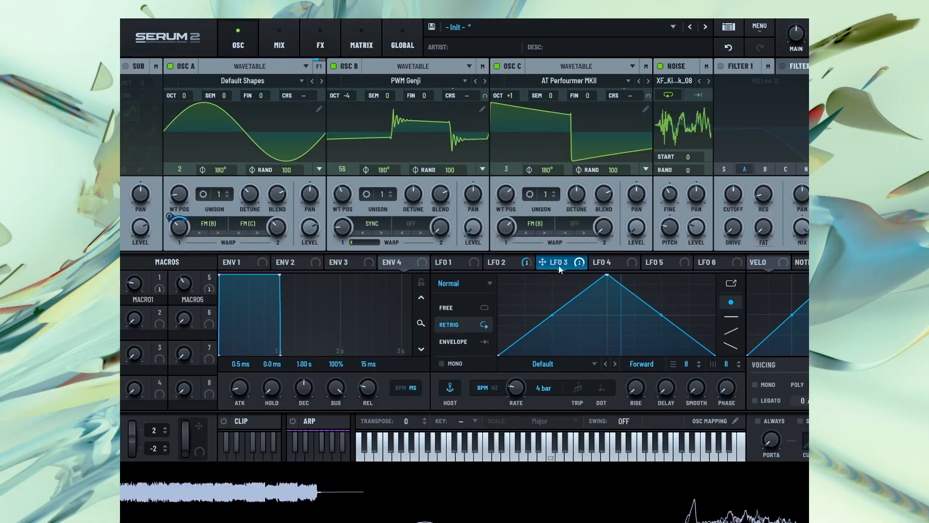
Modulate oscillator C's first FM amount with LFO 4 and switch that LFO to S&H mode
{"action": "left_click", "coordinate": [614, 261]}
{"action": "left_click_drag", "start_coordinate": [505, 228], "coordinate": [505, 227]}
{"action": "left_click", "coordinate": [463, 283]}
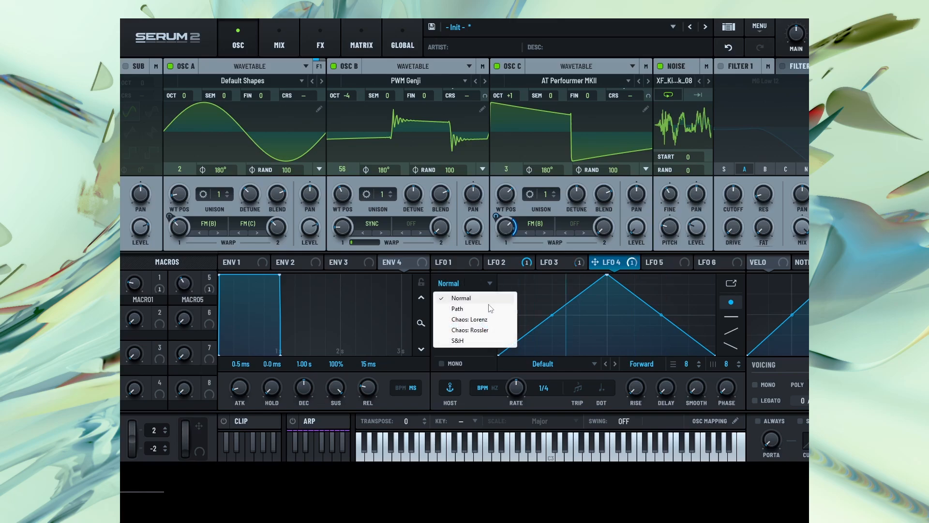
{"action": "left_click", "coordinate": [473, 341]}
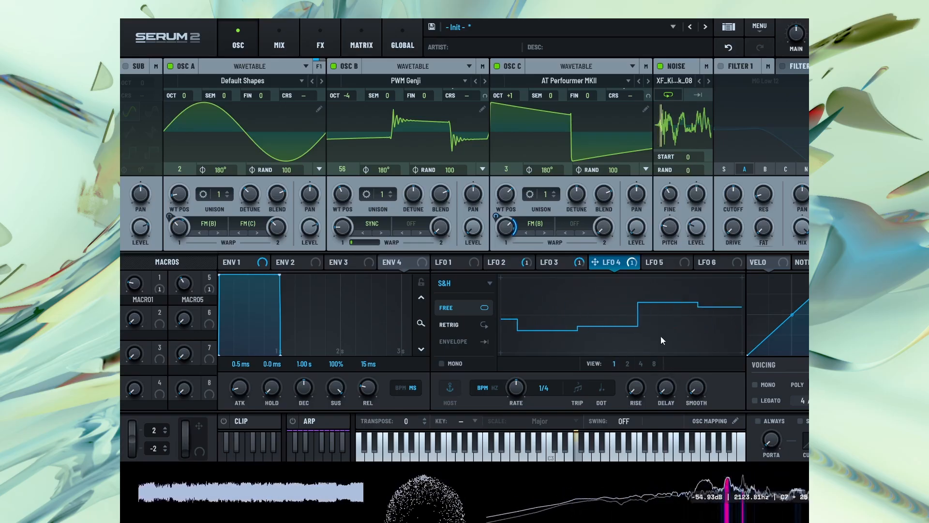
Lower oscillator C's first FM amount, readjust its modulation depth, and set LFO 4's rate to 1/2
{"action": "left_click_drag", "start_coordinate": [504, 230], "coordinate": [497, 298]}
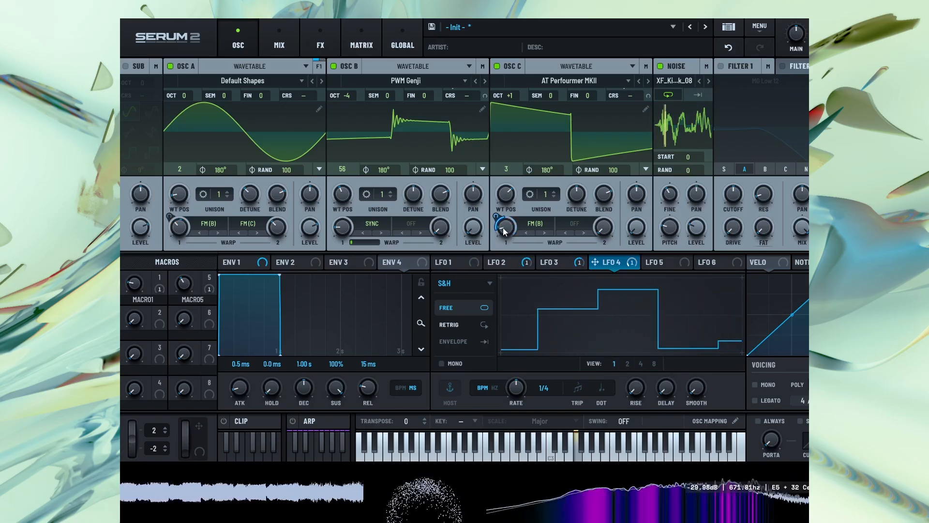
{"action": "mouse_move", "coordinate": [499, 216]}
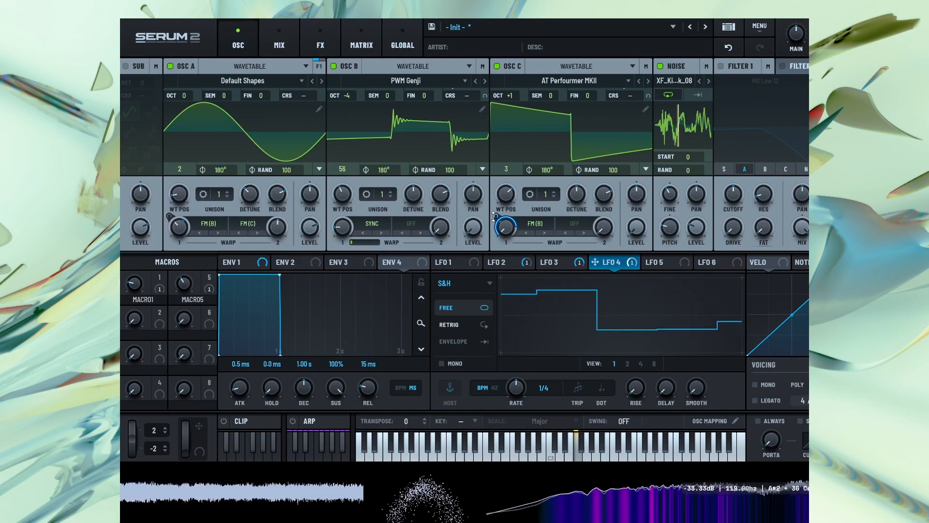
{"action": "left_click_drag", "start_coordinate": [527, 383], "coordinate": [515, 401]}
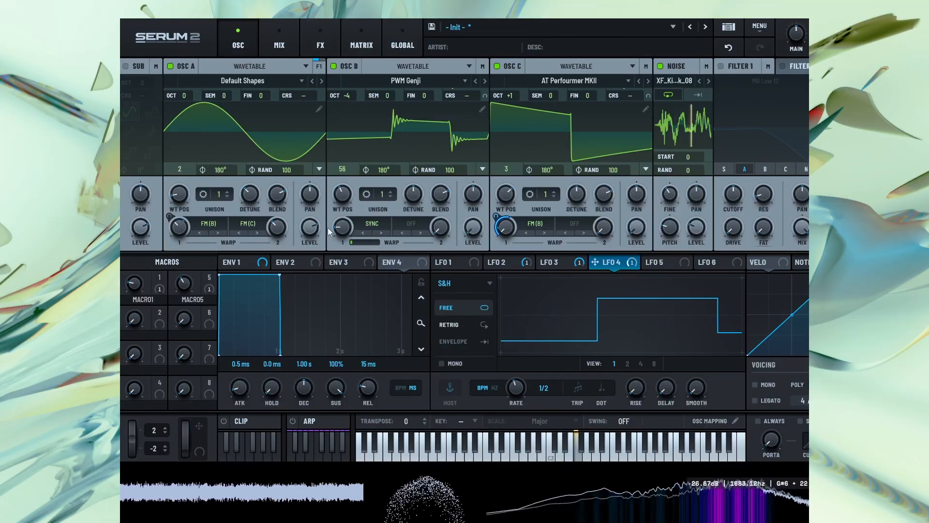
Set oscillator B's wavetable position to 44, and modulate oscillator C's octave with LFO 4 from a base of +4
{"action": "mouse_move", "coordinate": [185, 220]}
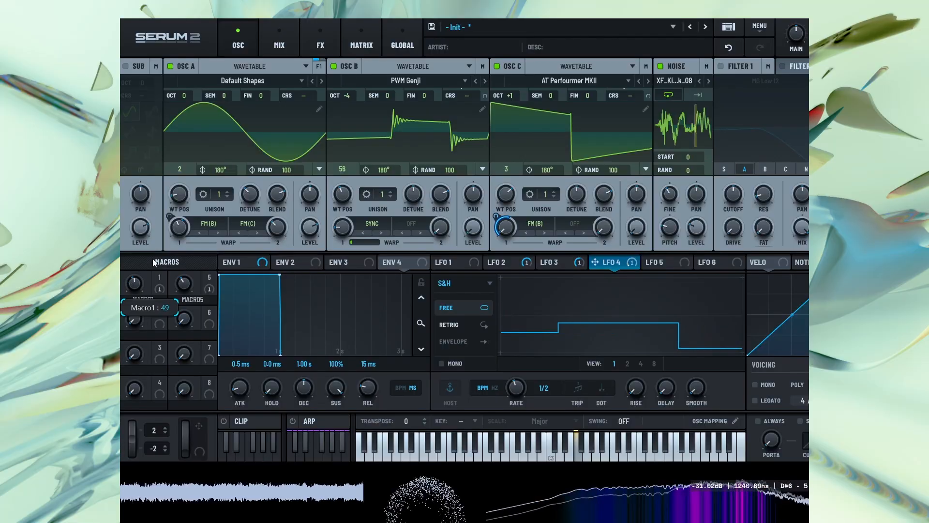
{"action": "mouse_move", "coordinate": [341, 192]}
{"action": "left_mouse_down"}
{"action": "mouse_move", "coordinate": [365, 141]}
{"action": "mouse_move", "coordinate": [349, 200]}
{"action": "left_mouse_up"}
{"action": "left_click_drag", "start_coordinate": [509, 96], "coordinate": [518, 48]}
{"action": "left_click_drag", "start_coordinate": [595, 261], "coordinate": [502, 189]}
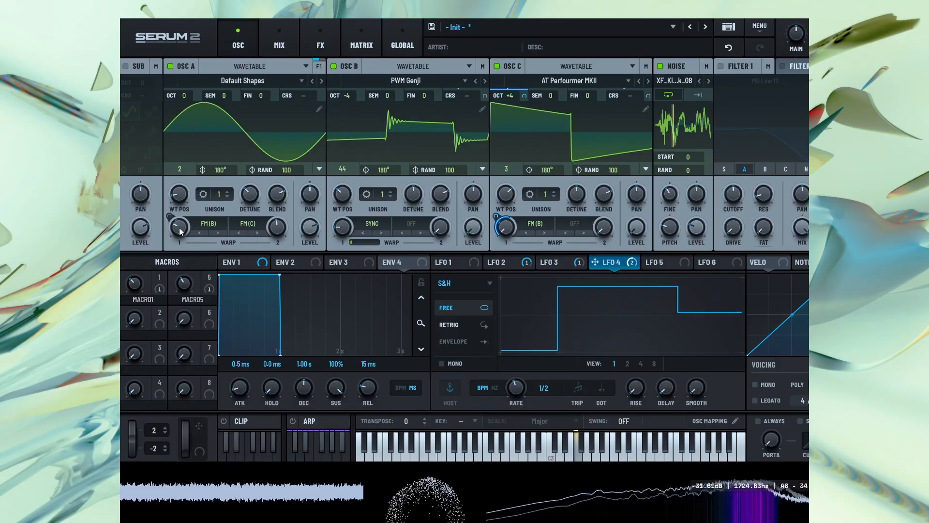
Readjust Macro 1 and set oscillator A's first FM amount to about 26%
{"action": "mouse_move", "coordinate": [139, 290]}
{"action": "left_mouse_down"}
{"action": "mouse_move", "coordinate": [146, 265]}
{"action": "mouse_move", "coordinate": [129, 298]}
{"action": "left_mouse_up"}
{"action": "left_click_drag", "start_coordinate": [177, 233], "coordinate": [178, 236]}
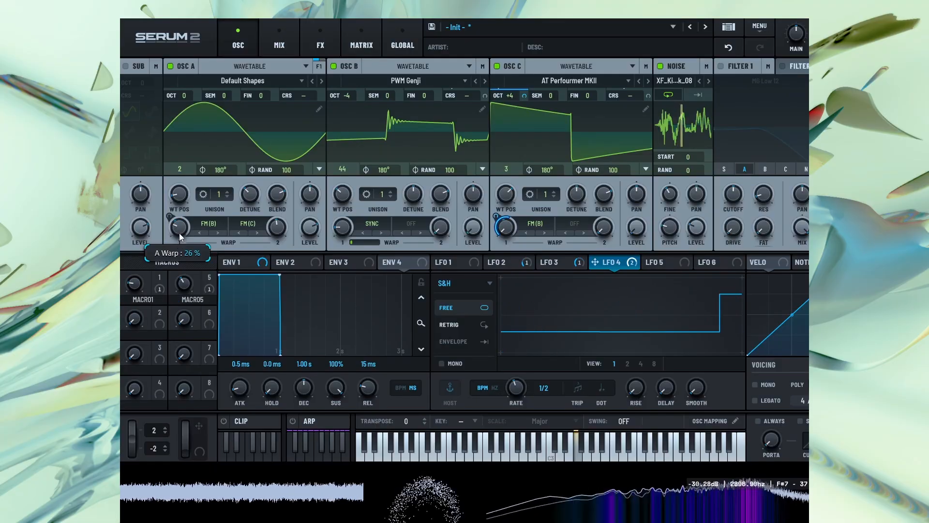
Set the Bode's Range to 10 Hz and add OSC B as a modulation source of its Shift
{"action": "left_click", "coordinate": [334, 36]}
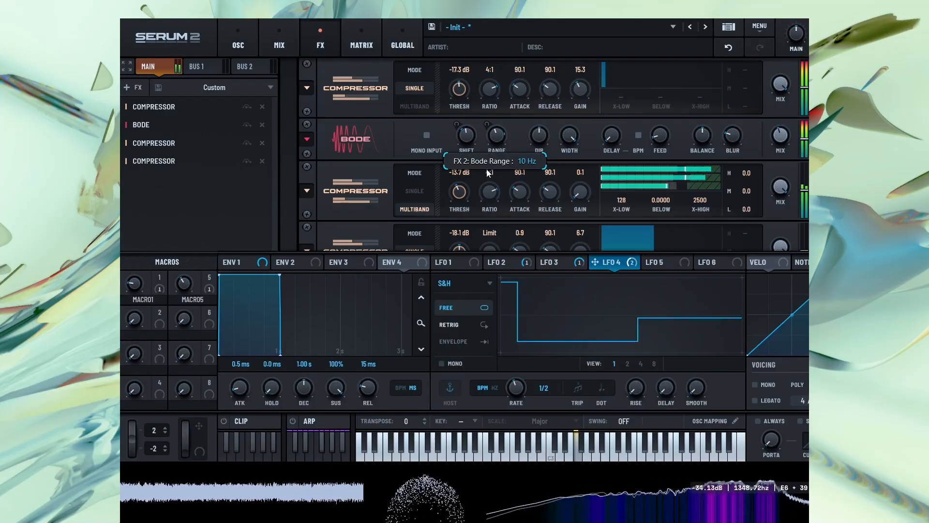
{"action": "right_click", "coordinate": [466, 136]}
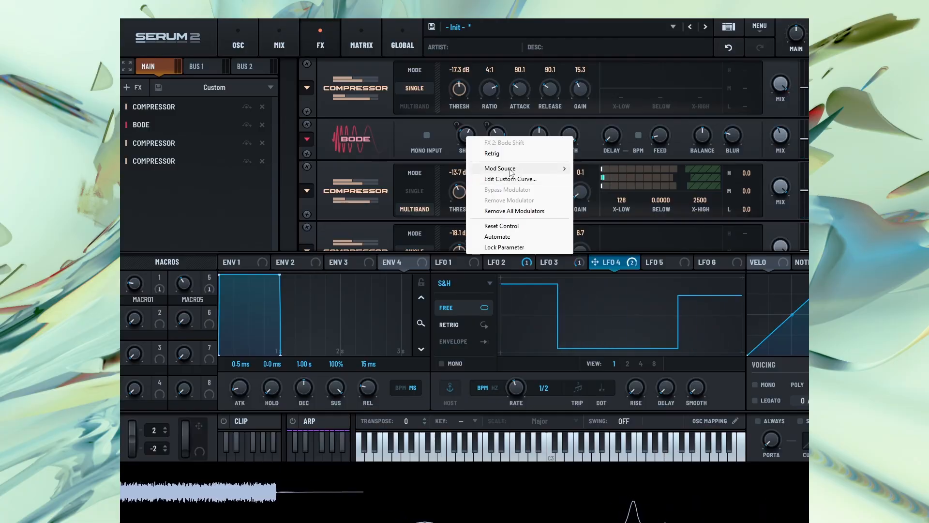
{"action": "mouse_move", "coordinate": [523, 168]}
{"action": "mouse_move", "coordinate": [599, 201]}
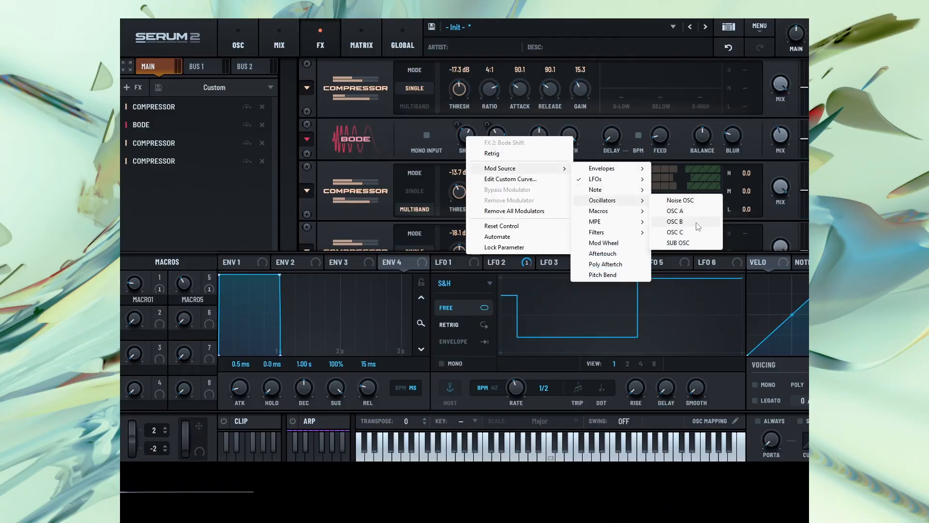
{"action": "left_click", "coordinate": [696, 223]}
In the modulation matrix, reduce OSC B's Bode Shift amount, readjust LFO 4's two amounts, and set OSC B's Bode Range amount to -40%
{"action": "left_click", "coordinate": [360, 30]}
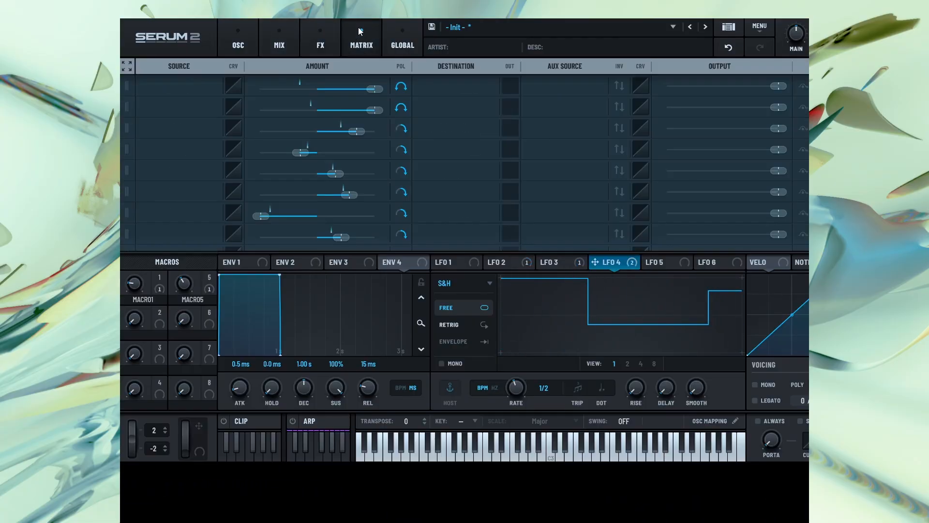
{"action": "scroll", "coordinate": [310, 194], "scroll_direction": "down", "scroll_amount": 1}
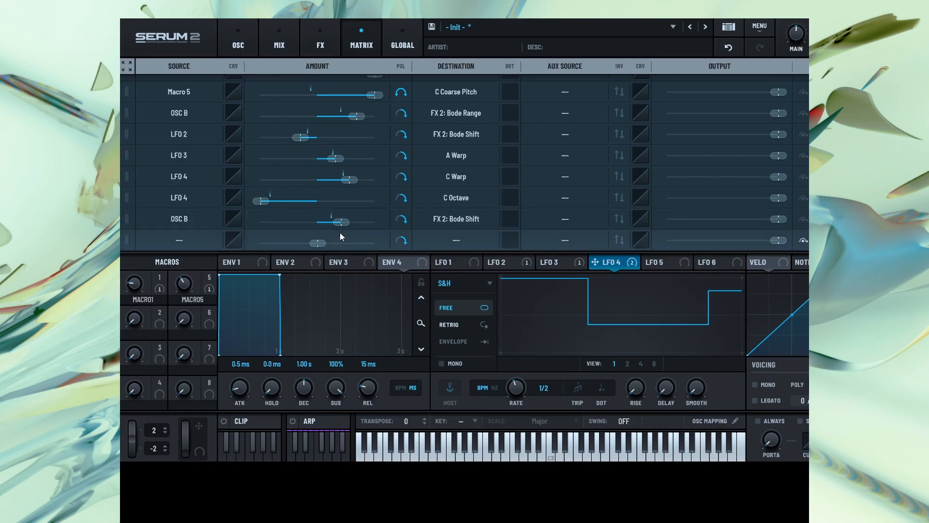
{"action": "left_click_drag", "start_coordinate": [341, 225], "coordinate": [338, 223]}
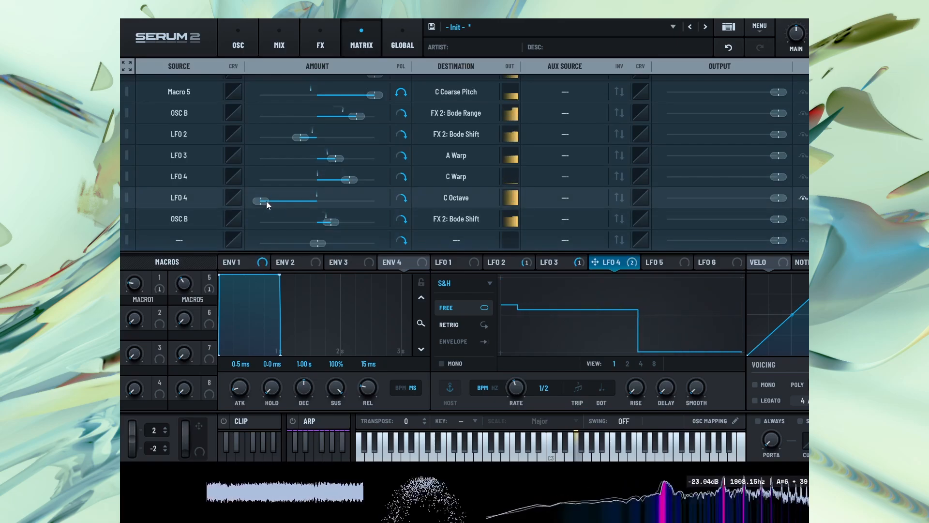
{"action": "left_click_drag", "start_coordinate": [266, 202], "coordinate": [289, 121]}
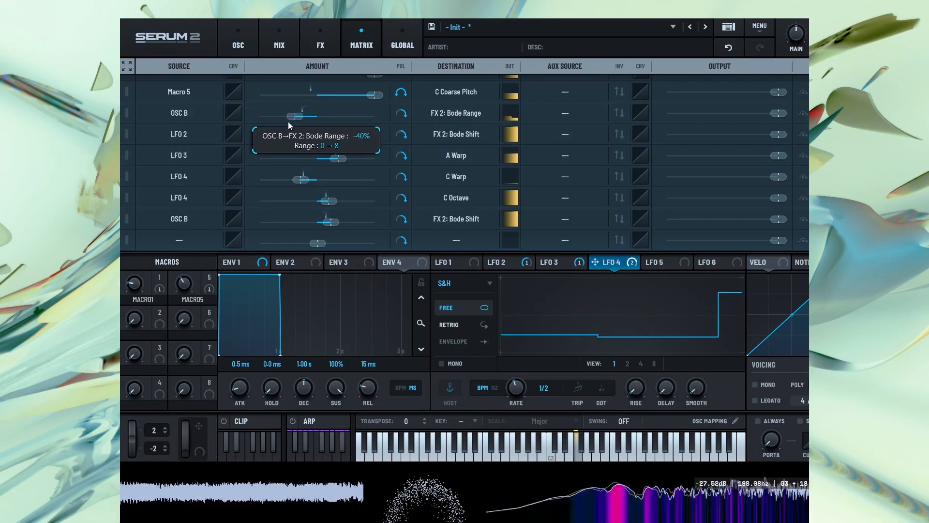
Control the Bode's Shift and Range with Macro 2, then raise the Bode's Blur and readjust its Feedback
{"action": "left_click", "coordinate": [320, 38]}
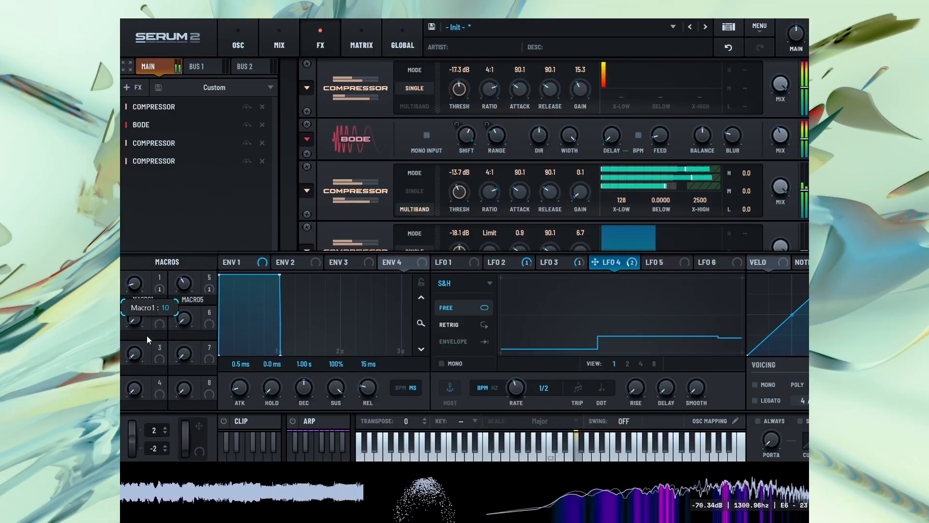
{"action": "left_click_drag", "start_coordinate": [147, 327], "coordinate": [164, 310]}
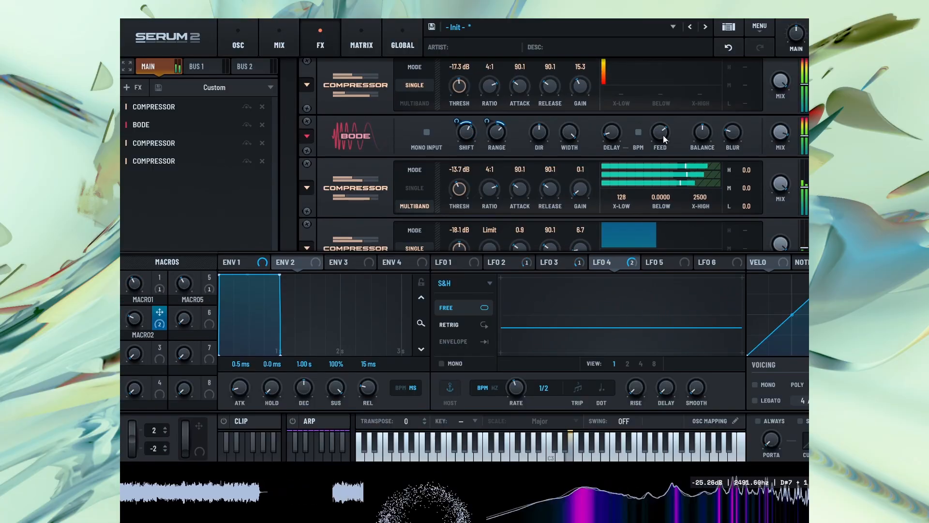
{"action": "left_click_drag", "start_coordinate": [740, 140], "coordinate": [751, 121]}
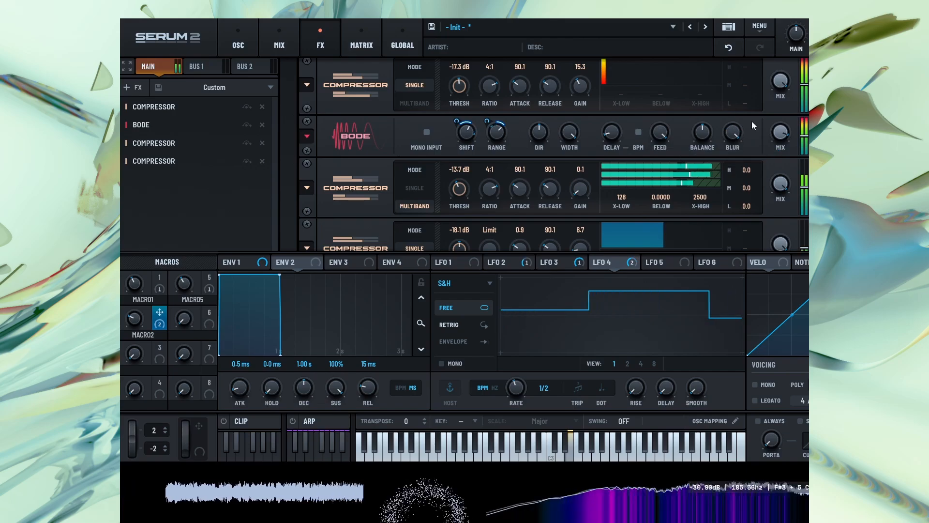
{"action": "left_click_drag", "start_coordinate": [664, 134], "coordinate": [660, 177]}
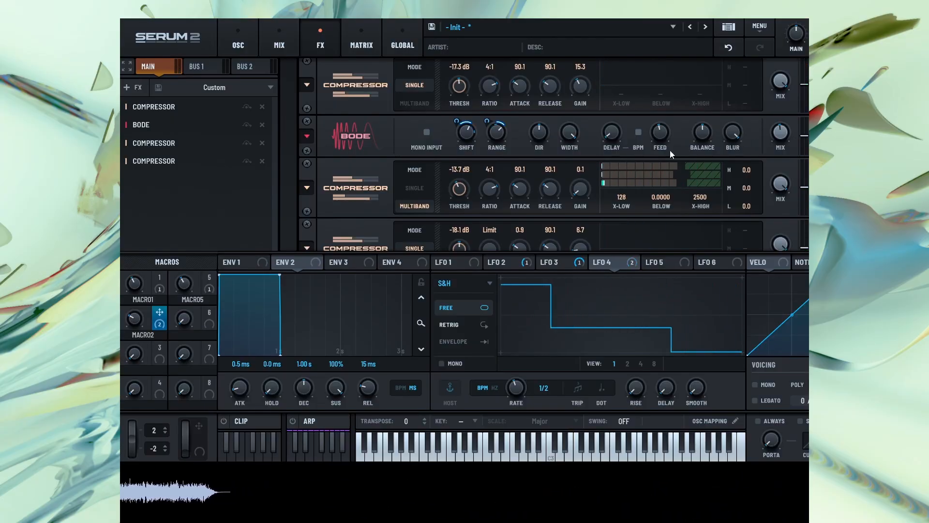
{"action": "mouse_move", "coordinate": [670, 151]}
{"action": "left_mouse_down"}
{"action": "mouse_move", "coordinate": [663, 148]}
{"action": "mouse_move", "coordinate": [664, 159]}
{"action": "left_mouse_up"}
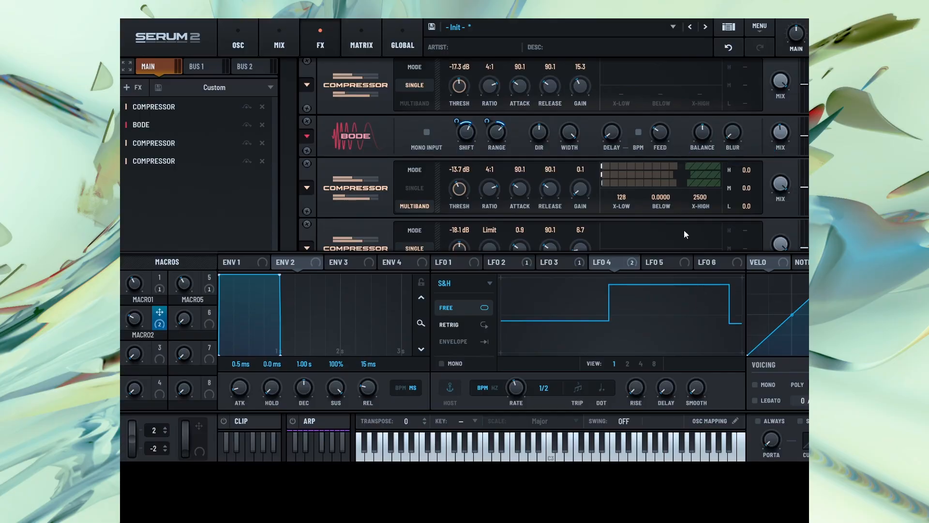
Add a second Bode effect and place it directly after the first Bode in the effects chain
{"action": "left_click", "coordinate": [138, 87]}
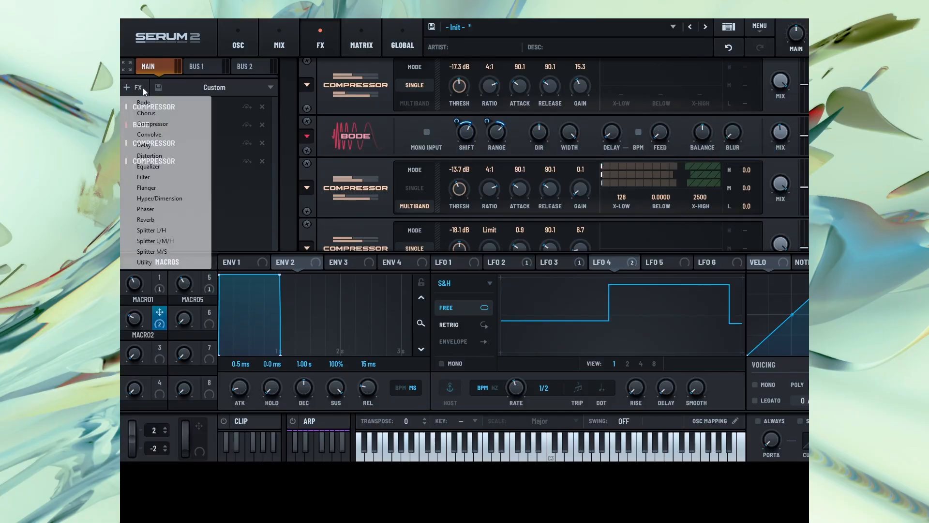
{"action": "left_click", "coordinate": [145, 103]}
{"action": "left_click_drag", "start_coordinate": [183, 179], "coordinate": [161, 141]}
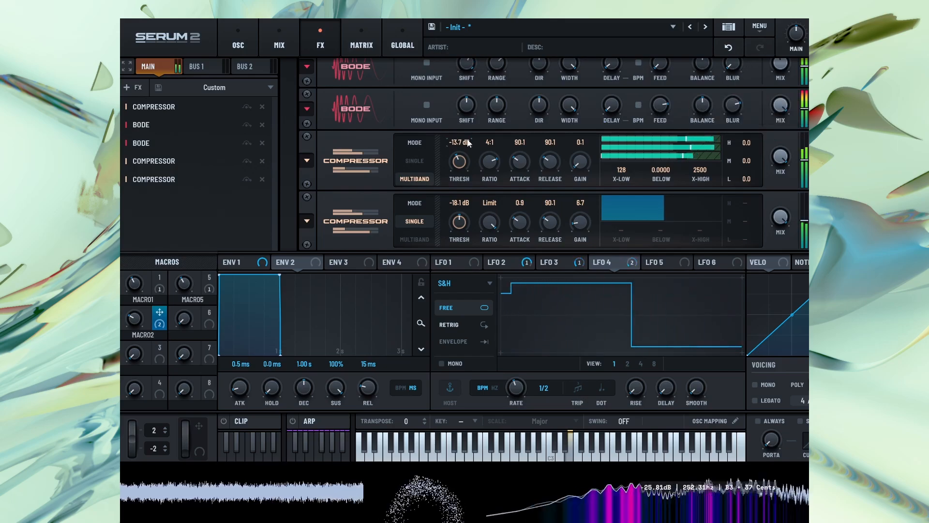
Set the second Bode's Range to about 2385 Hz and readjust its Shift and Feedback
{"action": "left_click_drag", "start_coordinate": [497, 111], "coordinate": [520, 71]}
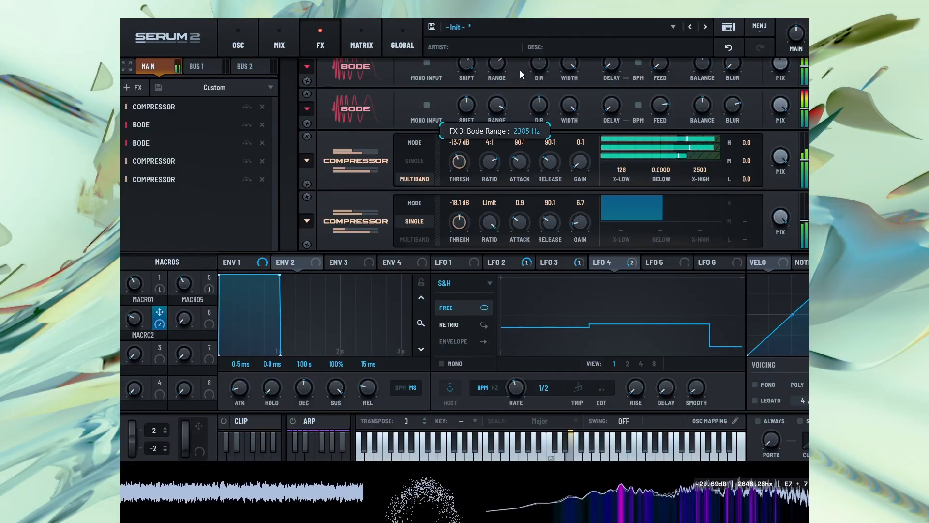
{"action": "mouse_move", "coordinate": [471, 97]}
{"action": "left_mouse_down"}
{"action": "mouse_move", "coordinate": [469, 132]}
{"action": "mouse_move", "coordinate": [477, 78]}
{"action": "mouse_move", "coordinate": [474, 106]}
{"action": "left_mouse_up"}
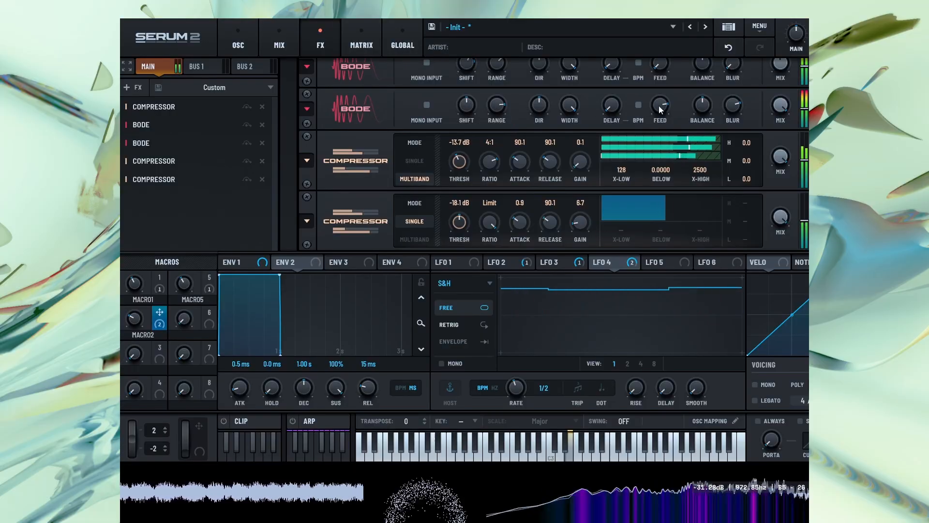
{"action": "left_click_drag", "start_coordinate": [658, 106], "coordinate": [629, 118]}
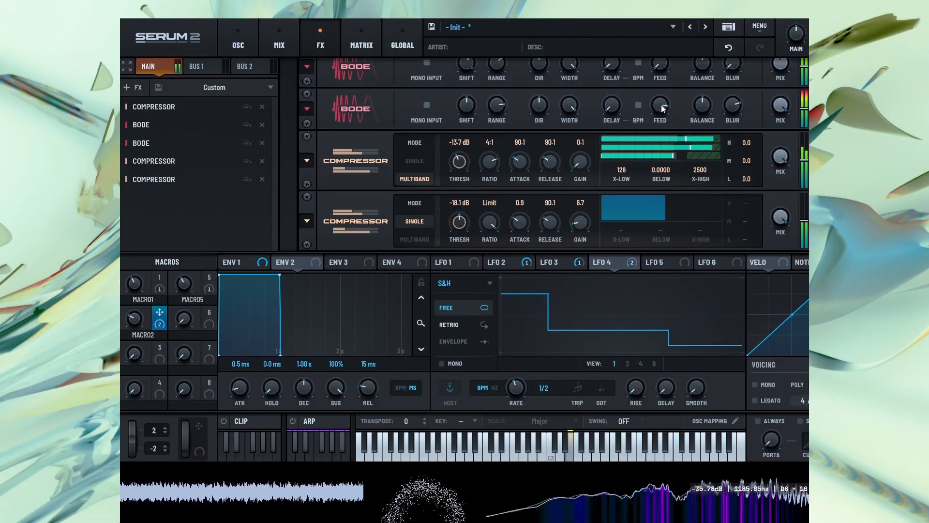
Set oscillator C's wavetable position to 2 and its octave to +1
{"action": "left_click", "coordinate": [235, 30]}
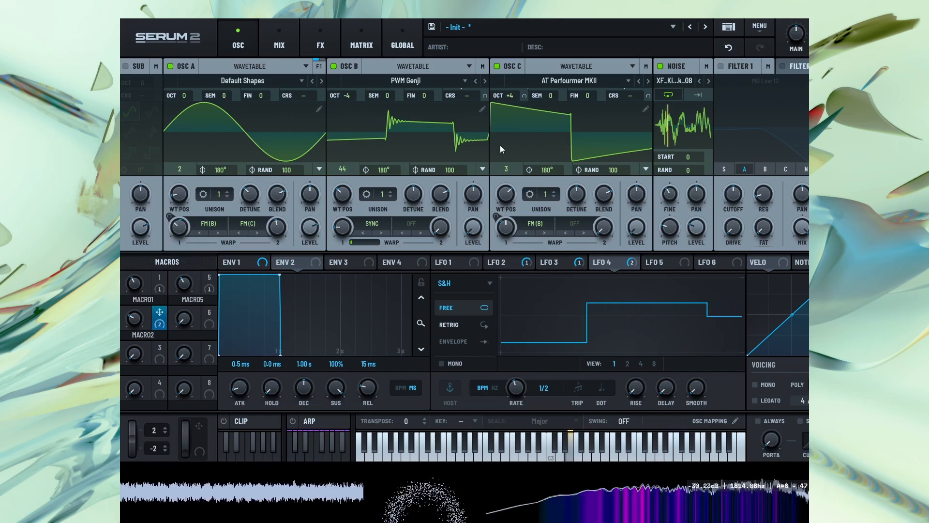
{"action": "left_click_drag", "start_coordinate": [504, 195], "coordinate": [501, 205]}
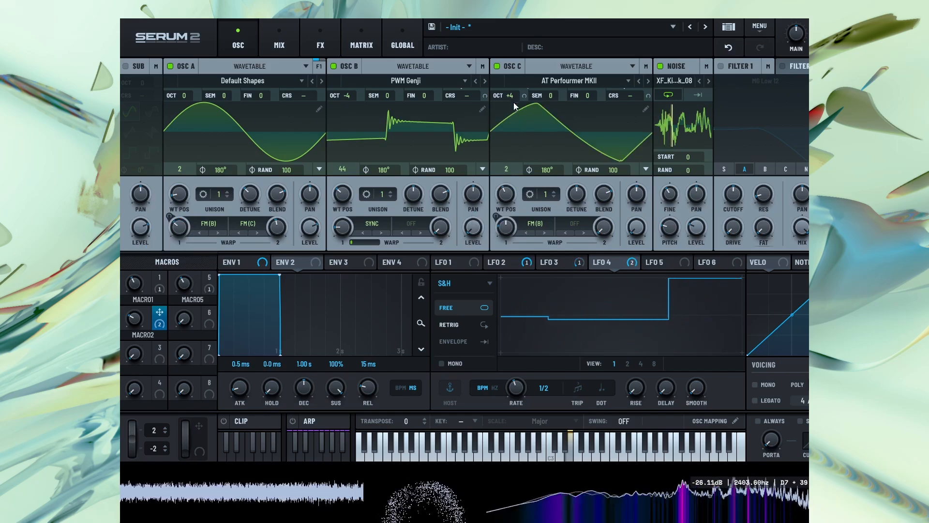
{"action": "left_click_drag", "start_coordinate": [513, 105], "coordinate": [507, 153]}
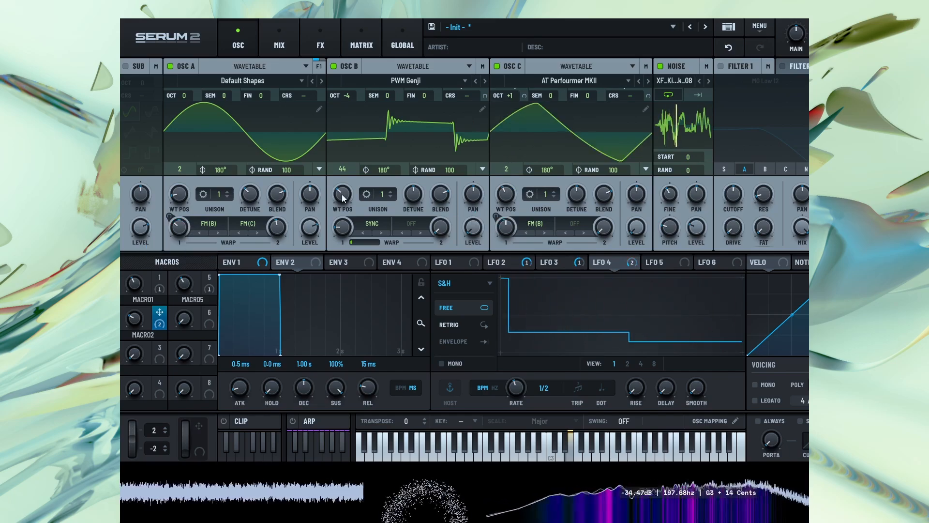
Replace oscillator B's Sync warp with the Zero-Square distortion, try a higher amount, and bring the amount down to minimum
{"action": "mouse_move", "coordinate": [341, 227]}
{"action": "left_mouse_down"}
{"action": "mouse_move", "coordinate": [349, 212]}
{"action": "mouse_move", "coordinate": [352, 230]}
{"action": "left_mouse_up"}
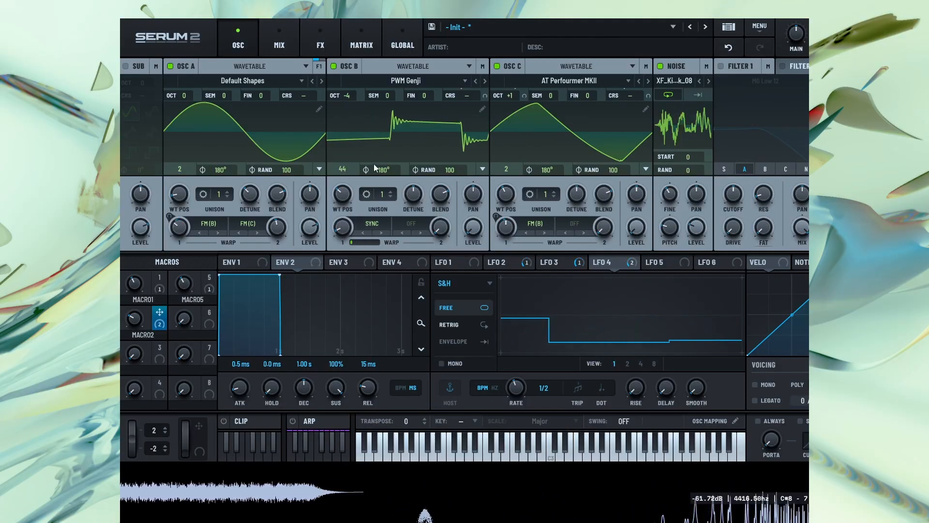
{"action": "left_click", "coordinate": [372, 230]}
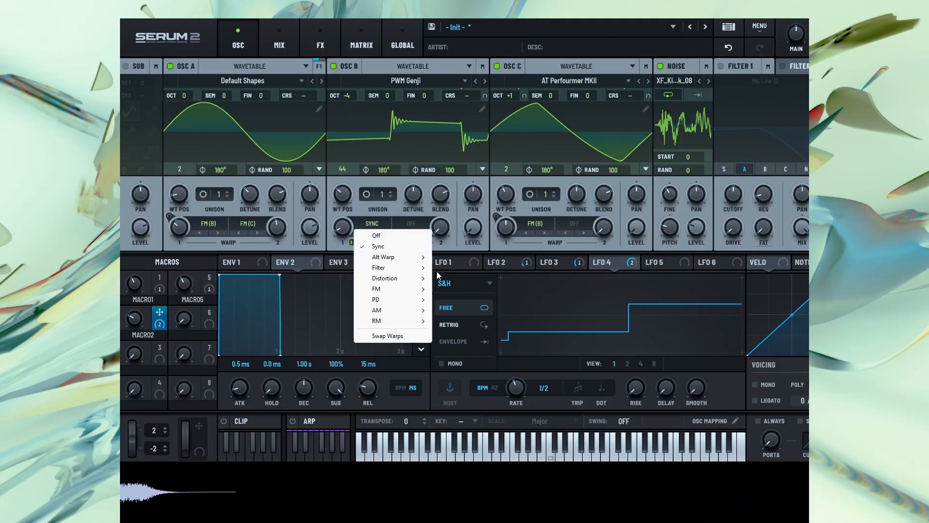
{"action": "mouse_move", "coordinate": [394, 278]}
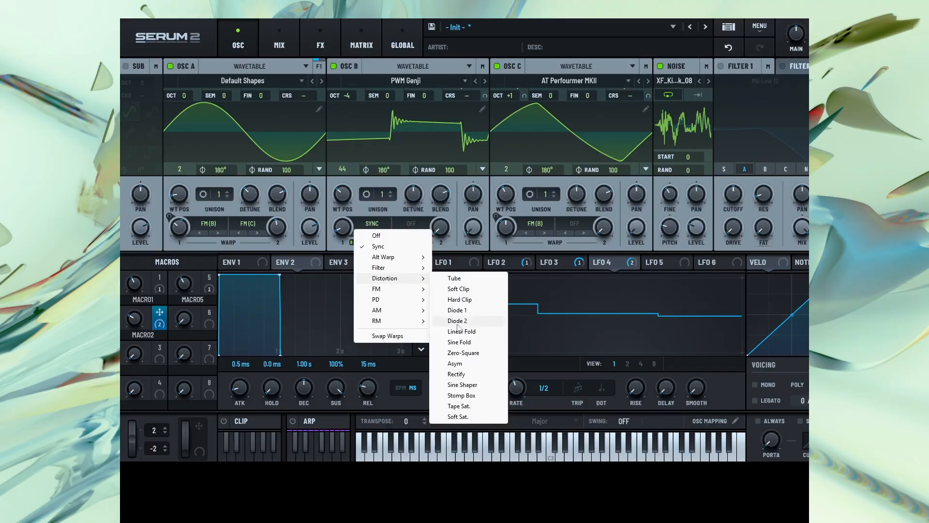
{"action": "left_click", "coordinate": [463, 352]}
{"action": "left_click_drag", "start_coordinate": [355, 195], "coordinate": [373, 165]}
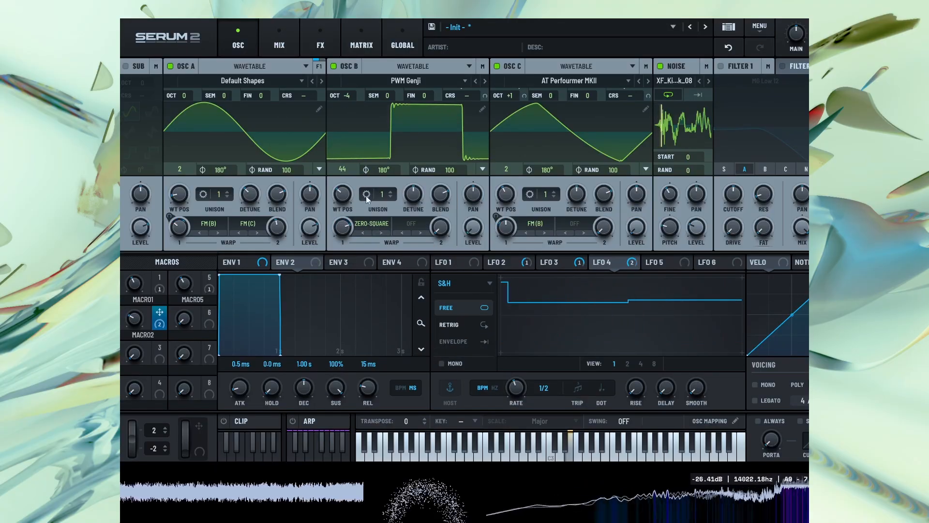
{"action": "left_click_drag", "start_coordinate": [347, 230], "coordinate": [344, 318]}
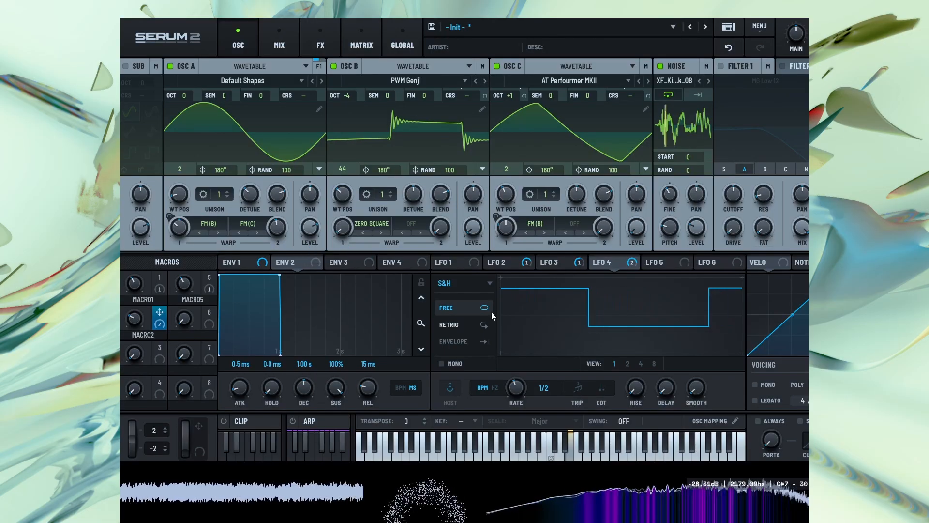
Modulate oscillator B's Zero-Square amount with LFO 2 and raise Macro 1 to 56
{"action": "left_click", "coordinate": [506, 262]}
{"action": "left_click_drag", "start_coordinate": [512, 260], "coordinate": [342, 225]}
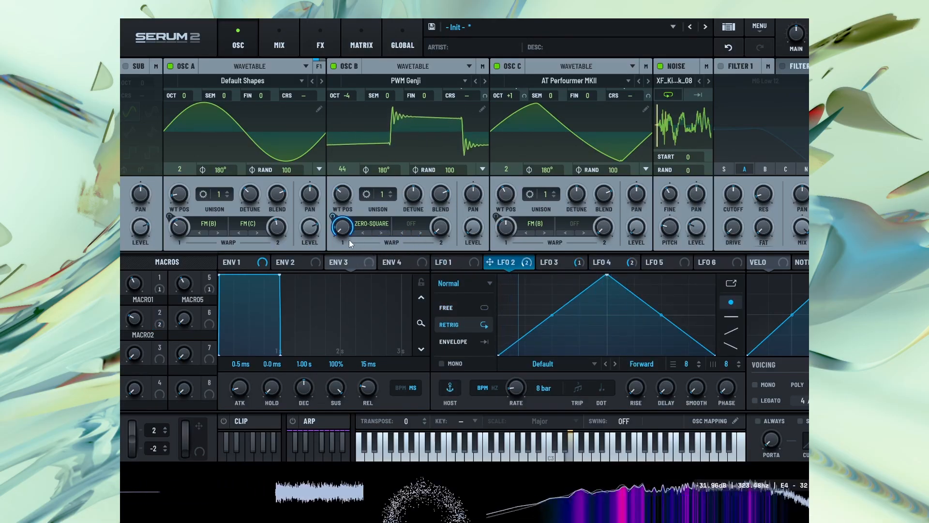
{"action": "left_click_drag", "start_coordinate": [137, 287], "coordinate": [141, 277]}
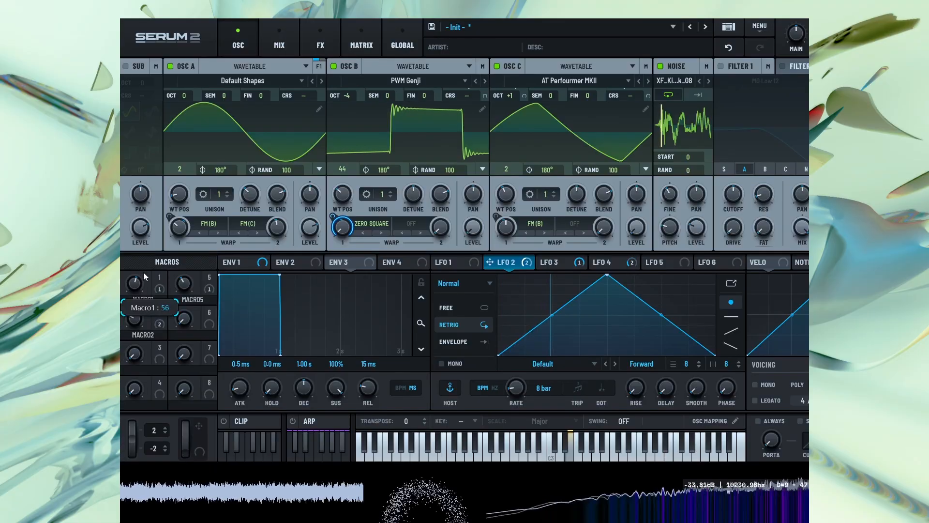
Set oscillator C's octave to -4, then raise Macro 2 to 56 and lower Macro 1
{"action": "left_click", "coordinate": [321, 44]}
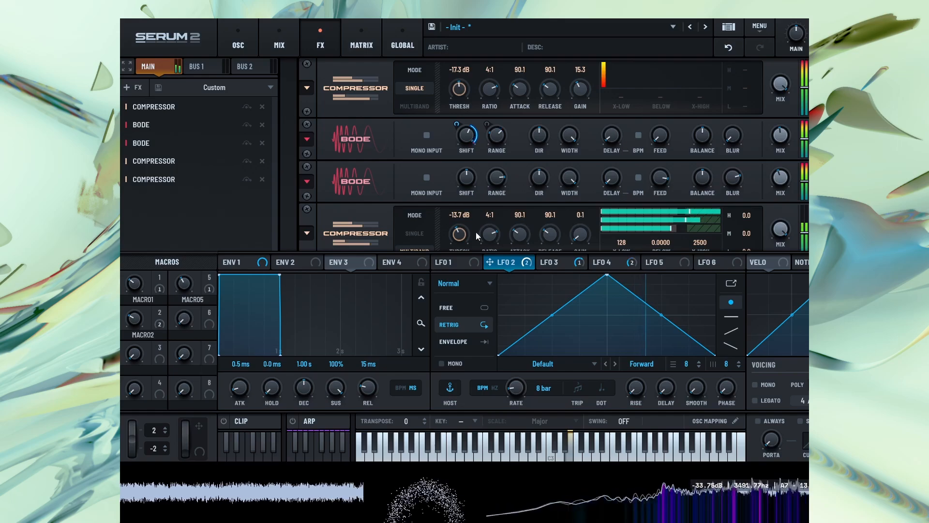
{"action": "scroll", "coordinate": [446, 191], "scroll_direction": "down", "scroll_amount": 2}
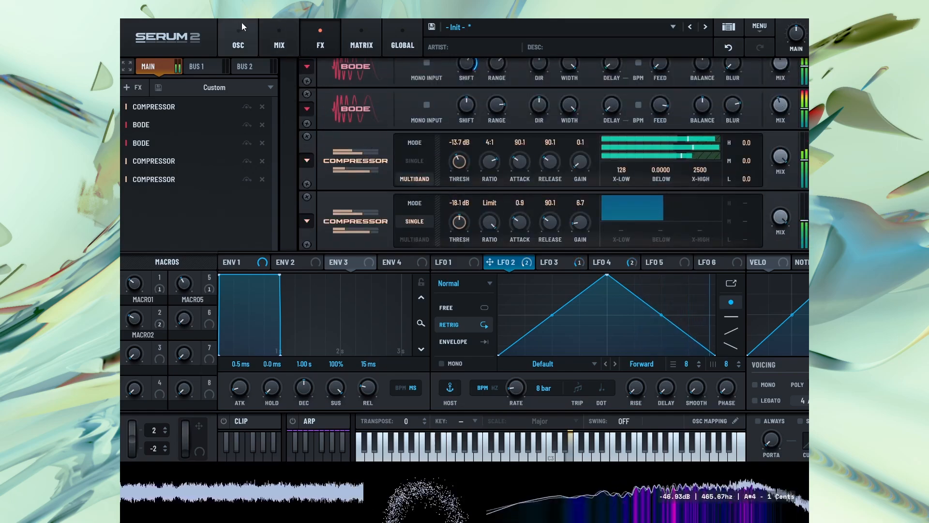
{"action": "left_click", "coordinate": [234, 38]}
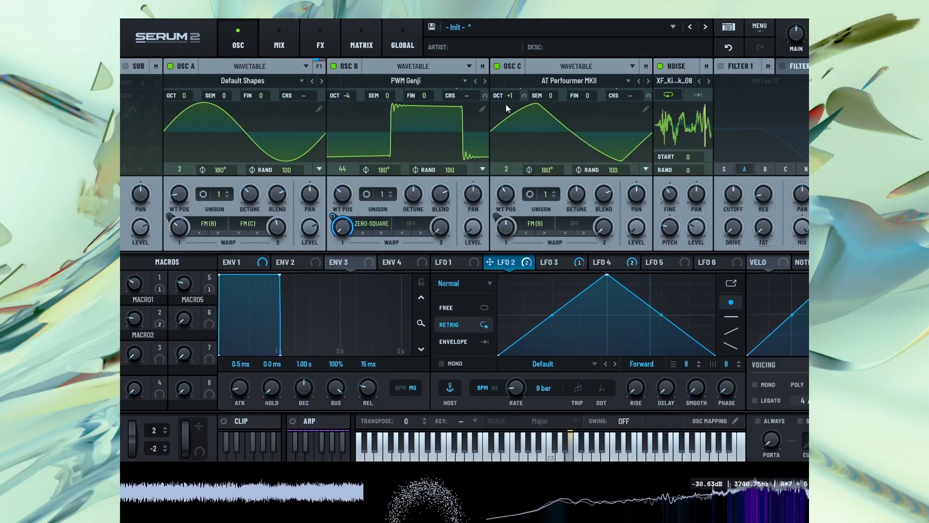
{"action": "left_click_drag", "start_coordinate": [506, 103], "coordinate": [504, 138]}
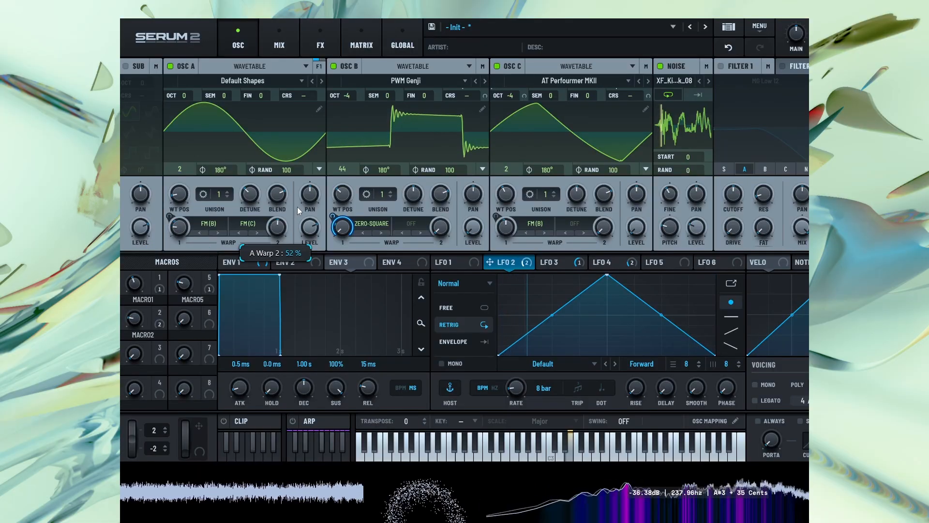
{"action": "left_click_drag", "start_coordinate": [137, 281], "coordinate": [147, 266]}
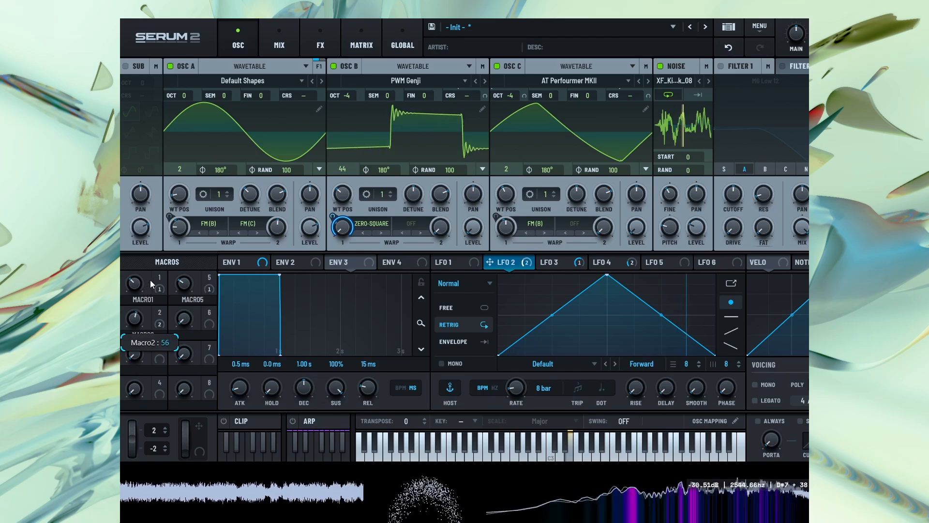
{"action": "left_click_drag", "start_coordinate": [134, 283], "coordinate": [138, 355]}
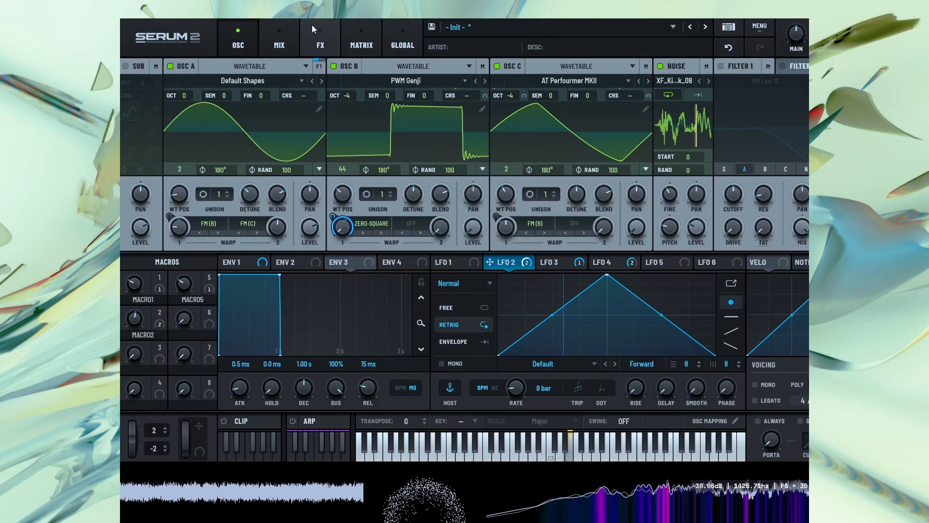
Turn off the noise oscillator
{"action": "left_click", "coordinate": [321, 41]}
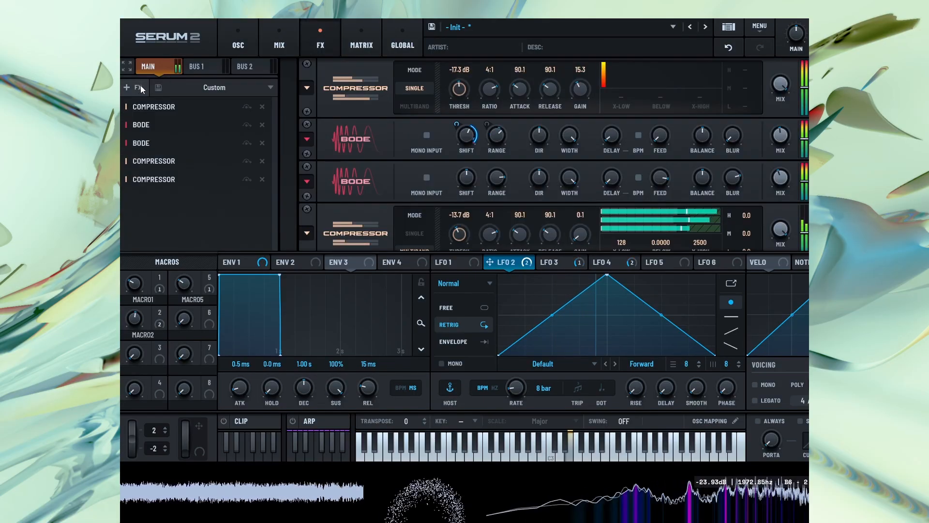
{"action": "left_click", "coordinate": [254, 39]}
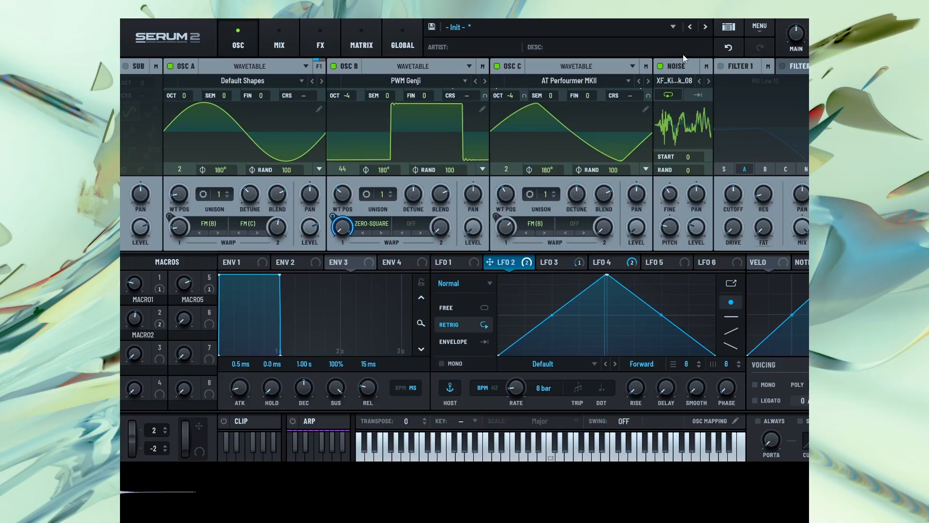
{"action": "left_click", "coordinate": [661, 66]}
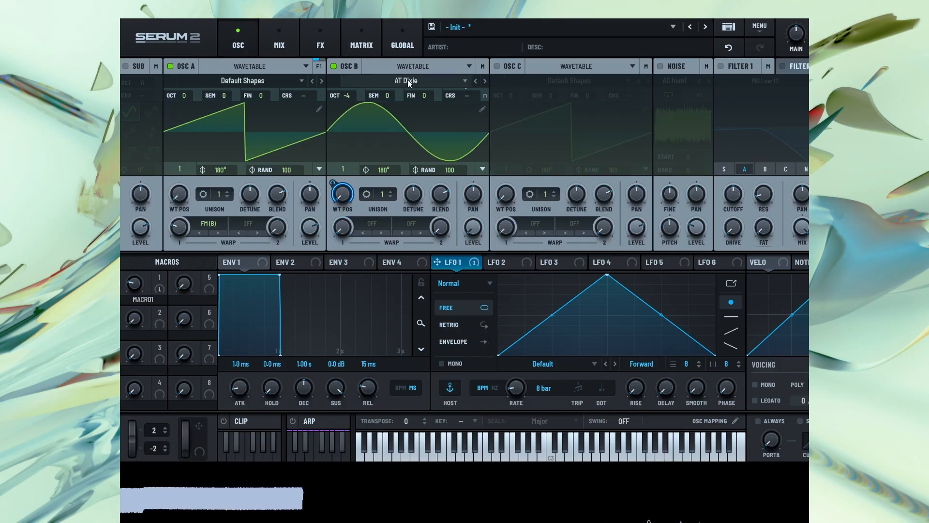
Load the Analog wavetable Basic Shapes into oscillator B
{"action": "left_click", "coordinate": [407, 79]}
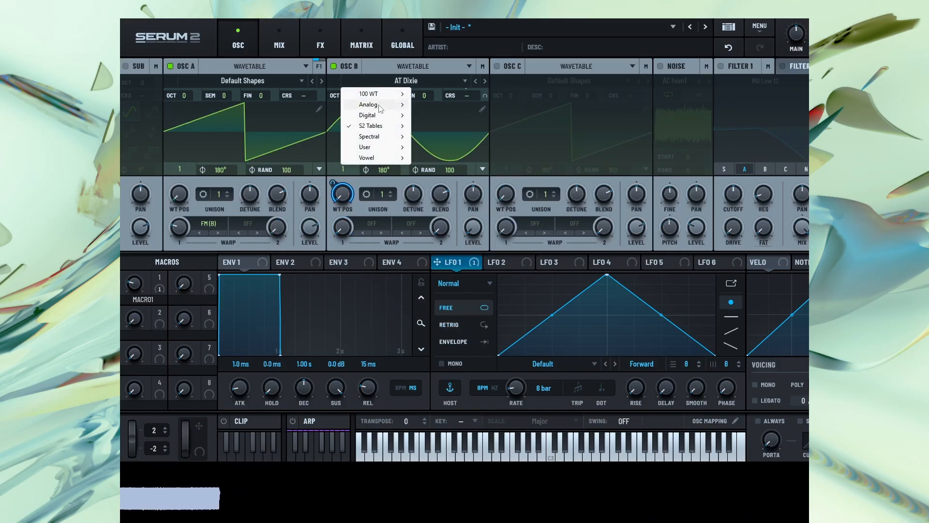
{"action": "mouse_move", "coordinate": [371, 106]}
{"action": "left_click", "coordinate": [435, 149]}
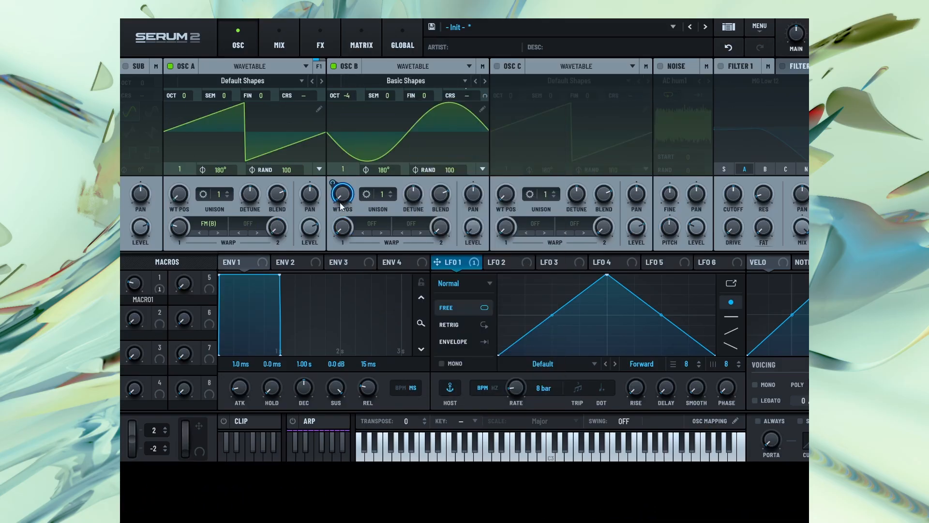
Remove all modulators from oscillator B's wavetable position, set the position to 2 and the random phase to 0
{"action": "right_click", "coordinate": [337, 198]}
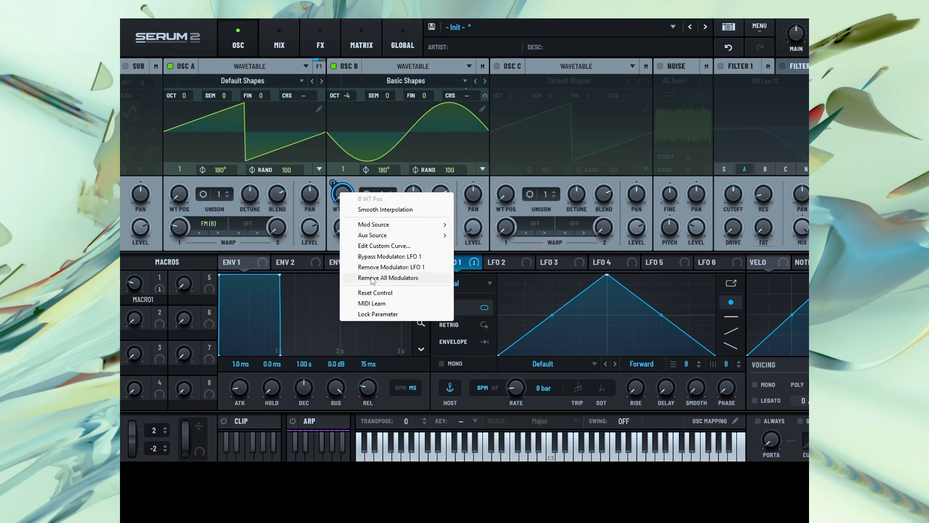
{"action": "left_click", "coordinate": [387, 277]}
{"action": "mouse_move", "coordinate": [344, 178]}
{"action": "left_mouse_down"}
{"action": "mouse_move", "coordinate": [356, 161]}
{"action": "mouse_move", "coordinate": [348, 172]}
{"action": "left_mouse_up"}
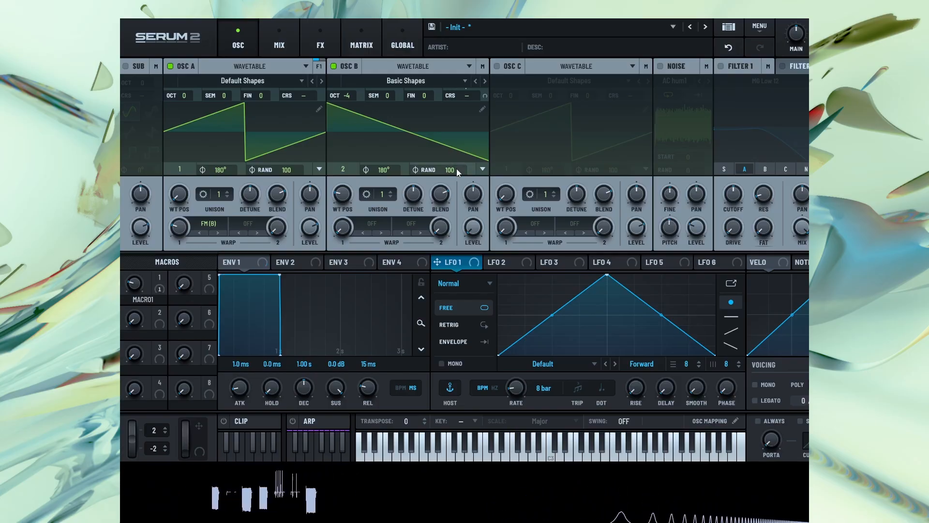
{"action": "left_click_drag", "start_coordinate": [457, 168], "coordinate": [459, 218]}
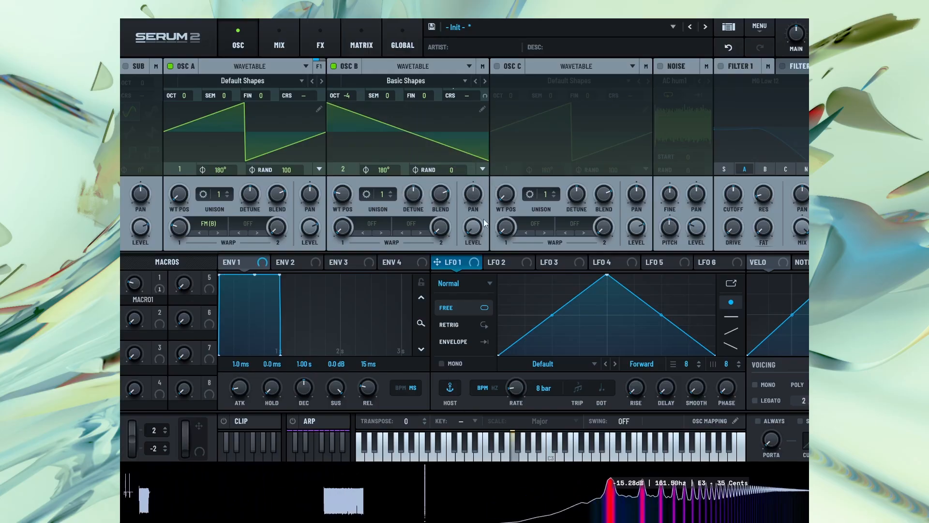
Apply the Flip alternative warp to oscillator B and sweep its amount
{"action": "left_click", "coordinate": [372, 225]}
{"action": "mouse_move", "coordinate": [427, 261]}
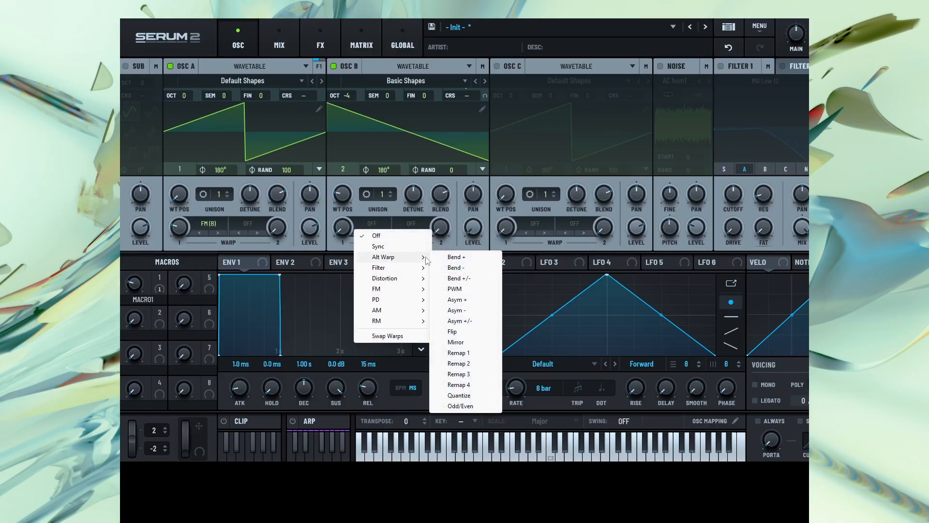
{"action": "left_click", "coordinate": [455, 331]}
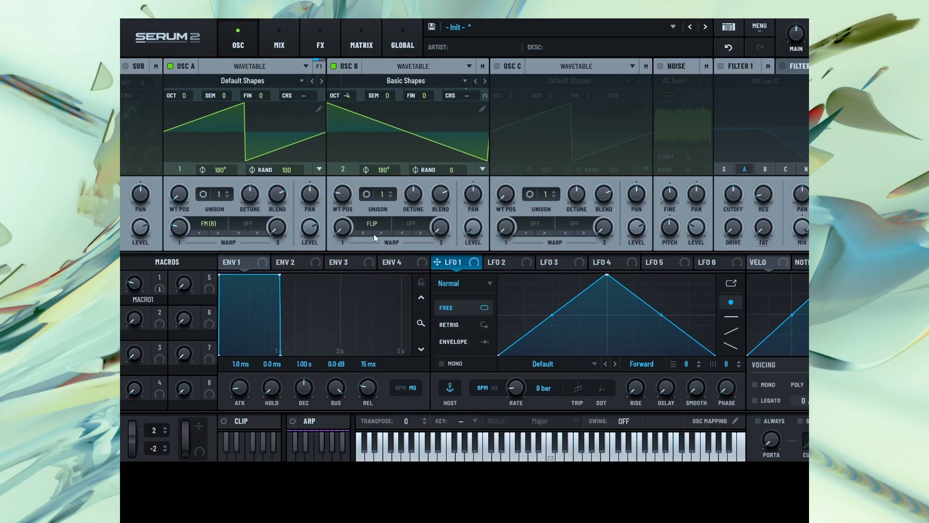
{"action": "left_click_drag", "start_coordinate": [416, 166], "coordinate": [385, 200]}
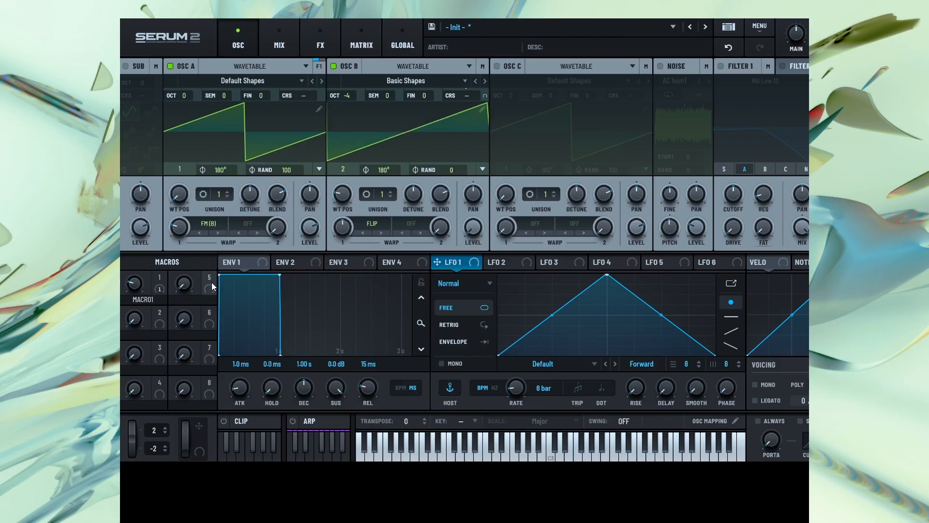
Modulate oscillator B's Flip amount with Macro 2 and check the 51% assignment in the modulation matrix
{"action": "left_click_drag", "start_coordinate": [164, 310], "coordinate": [341, 228]}
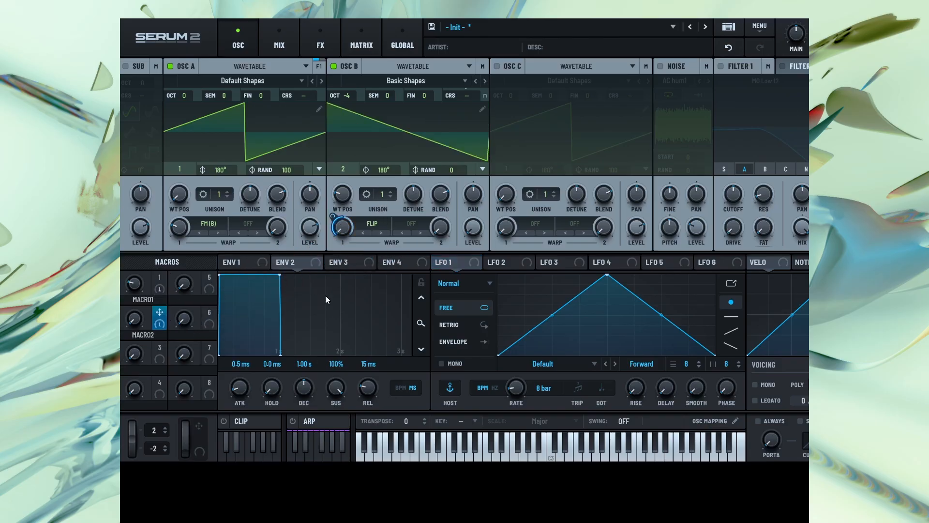
{"action": "left_click", "coordinate": [377, 37]}
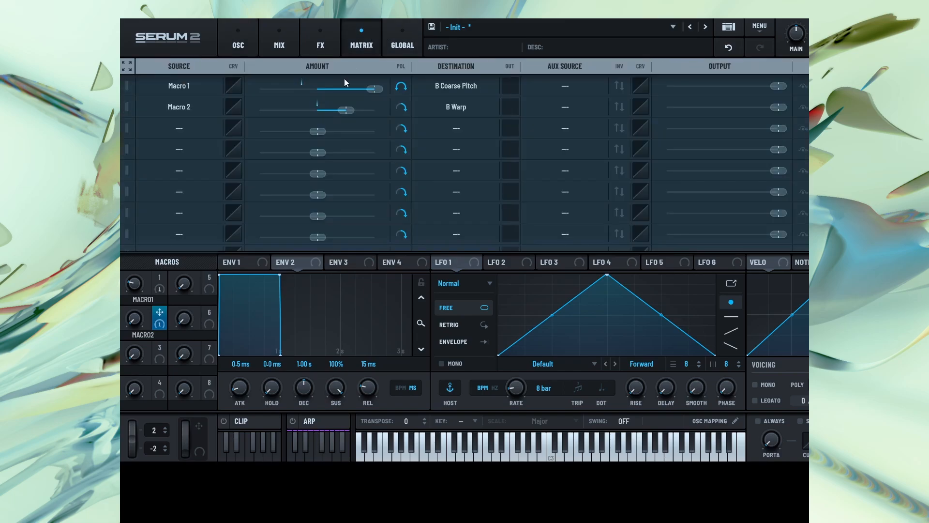
{"action": "mouse_move", "coordinate": [346, 111]}
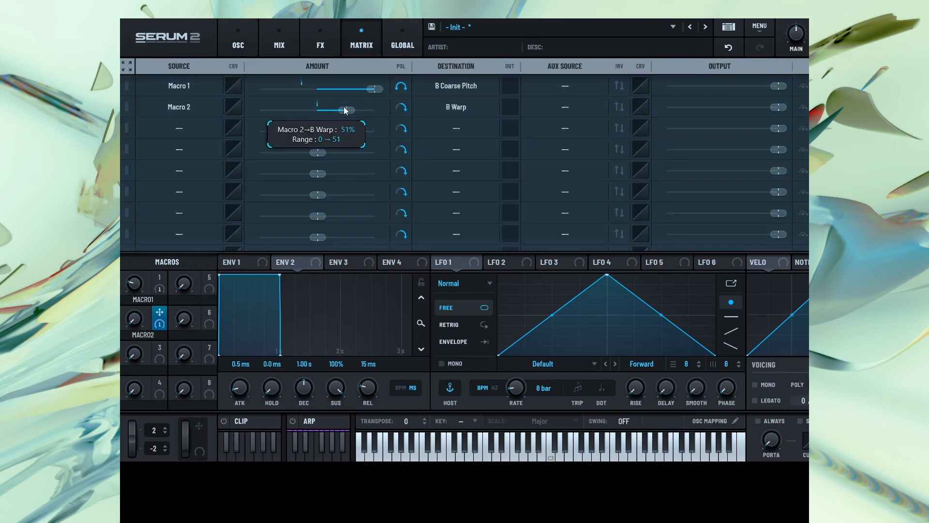
{"action": "left_click", "coordinate": [233, 34]}
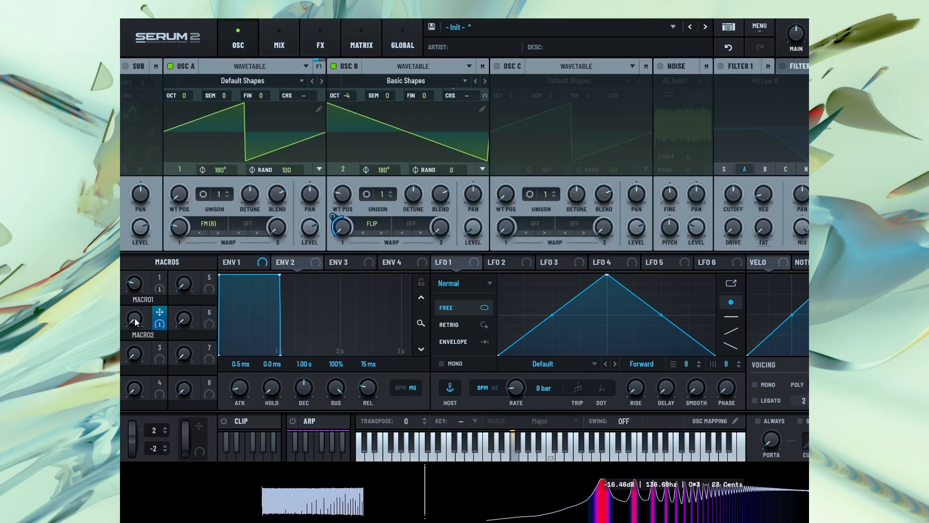
Rename Macro 2 as DOWN UP and sweep it upward to flip oscillator B's wave
{"action": "left_click_drag", "start_coordinate": [136, 322], "coordinate": [136, 232]}
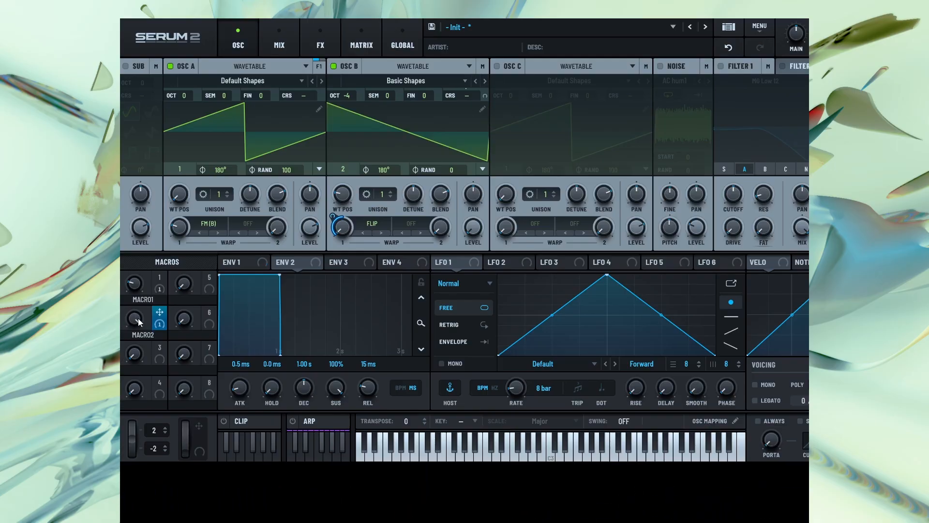
{"action": "double_click", "coordinate": [147, 334]}
{"action": "type", "text": "DOWN UP"}
{"action": "left_click_drag", "start_coordinate": [133, 321], "coordinate": [207, 232]}
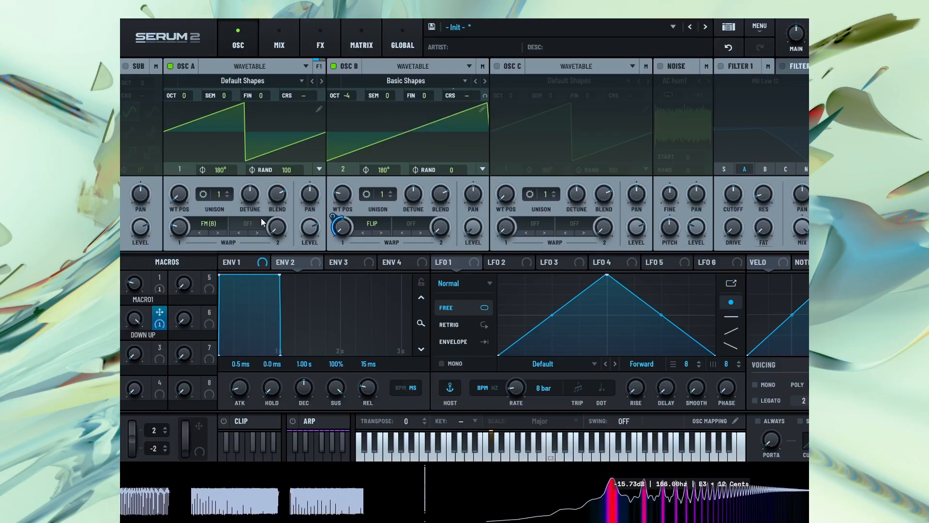
Set oscillator A's second warp to FM (C)
{"action": "left_click", "coordinate": [249, 222]}
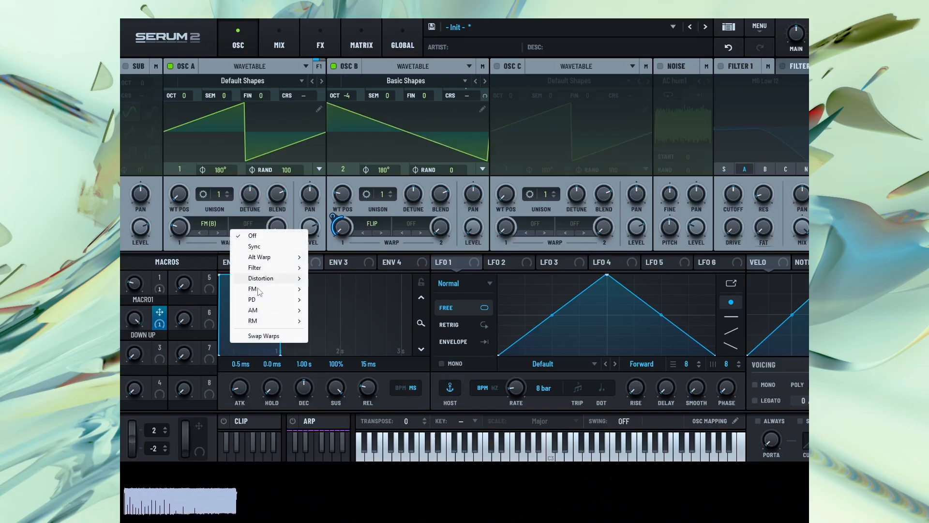
{"action": "mouse_move", "coordinate": [259, 290]}
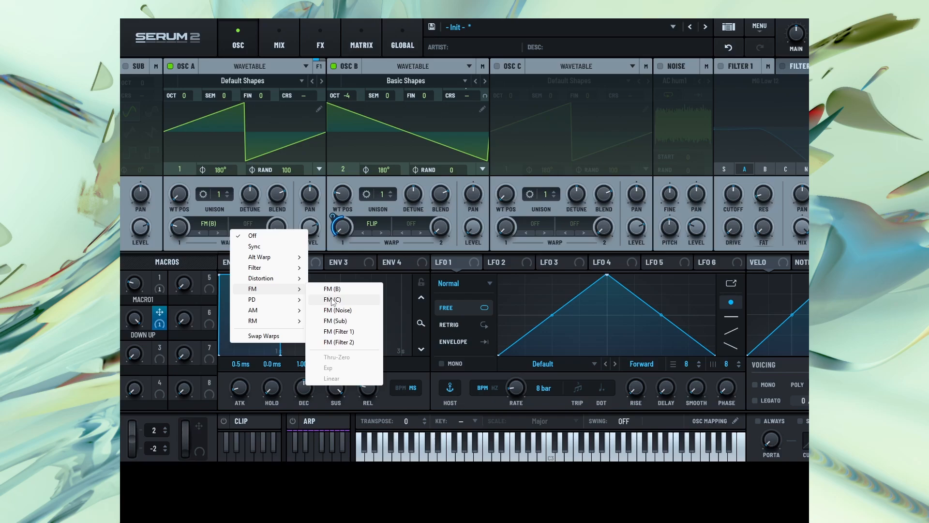
{"action": "left_click", "coordinate": [333, 300]}
Enable oscillator C at octave -4 and modulate its coarse pitch with Macro 5
{"action": "left_click", "coordinate": [497, 66]}
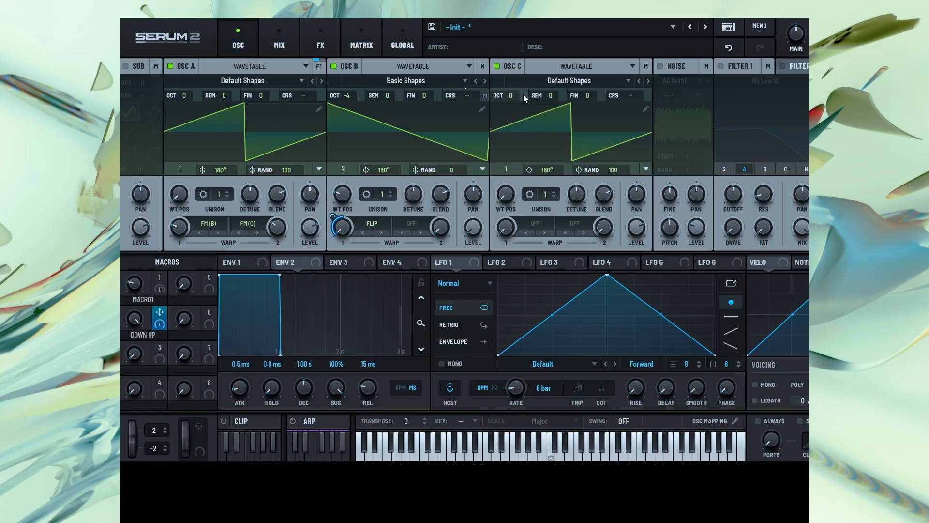
{"action": "left_click_drag", "start_coordinate": [508, 95], "coordinate": [502, 304]}
{"action": "left_click_drag", "start_coordinate": [209, 276], "coordinate": [649, 82]}
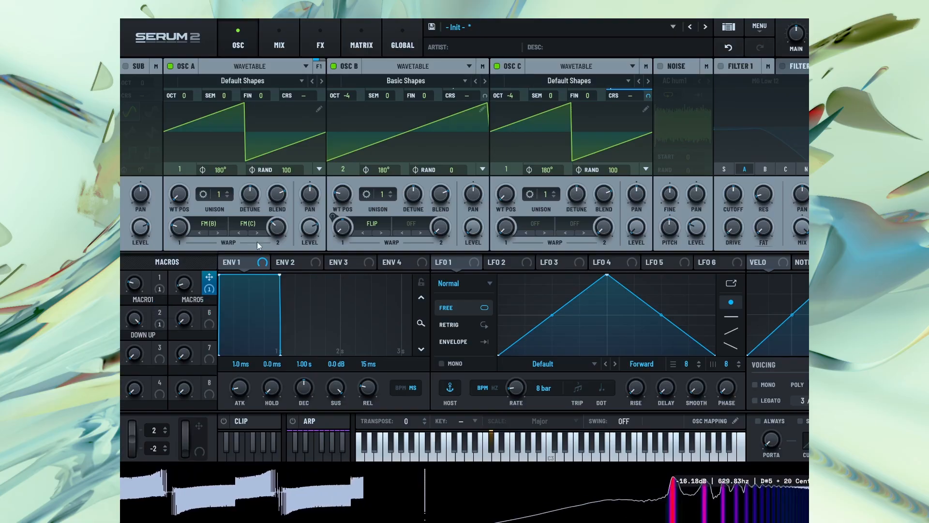
{"action": "mouse_move", "coordinate": [274, 240]}
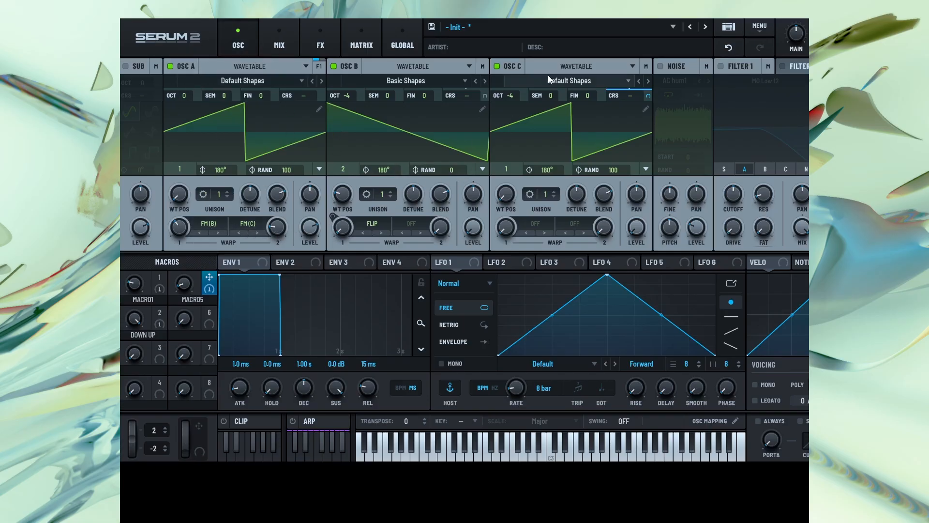
Load the Analog wavetable PWM Genji into oscillator C and sweep Macro 5 to adjust its coarse pitch
{"action": "left_click", "coordinate": [561, 80]}
{"action": "mouse_move", "coordinate": [532, 105]}
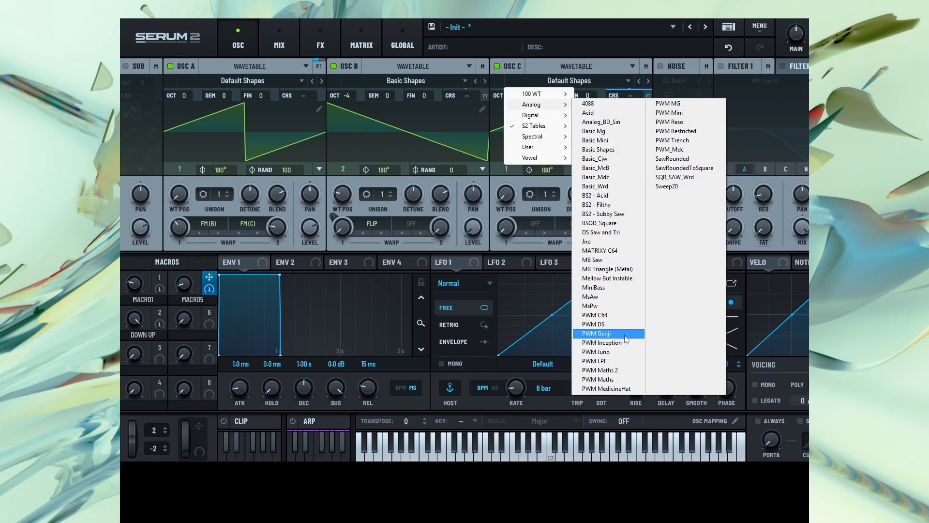
{"action": "left_click", "coordinate": [600, 334]}
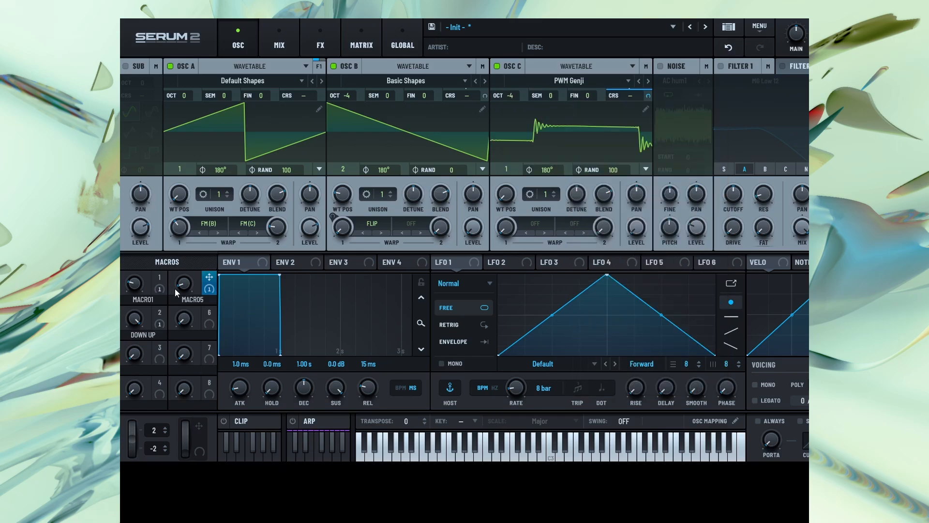
{"action": "left_click_drag", "start_coordinate": [186, 284], "coordinate": [187, 276]}
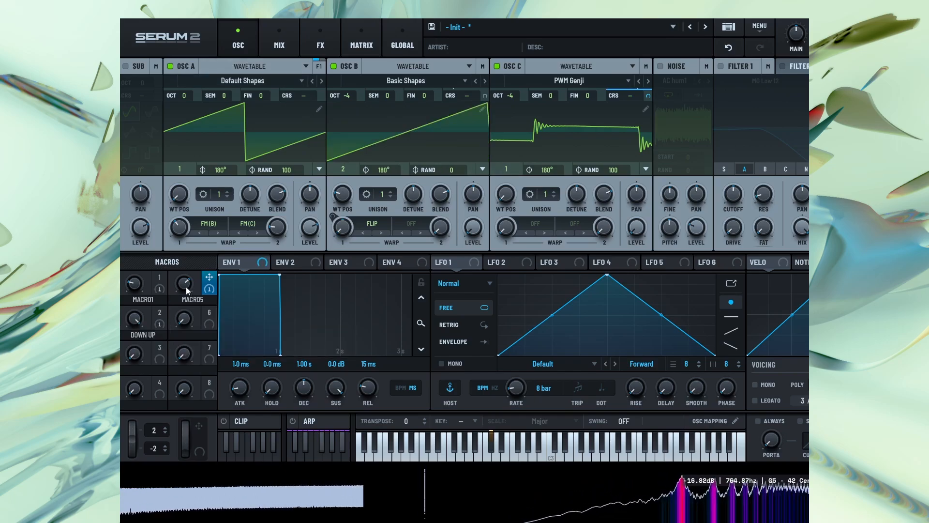
{"action": "left_click_drag", "start_coordinate": [199, 268], "coordinate": [197, 301]}
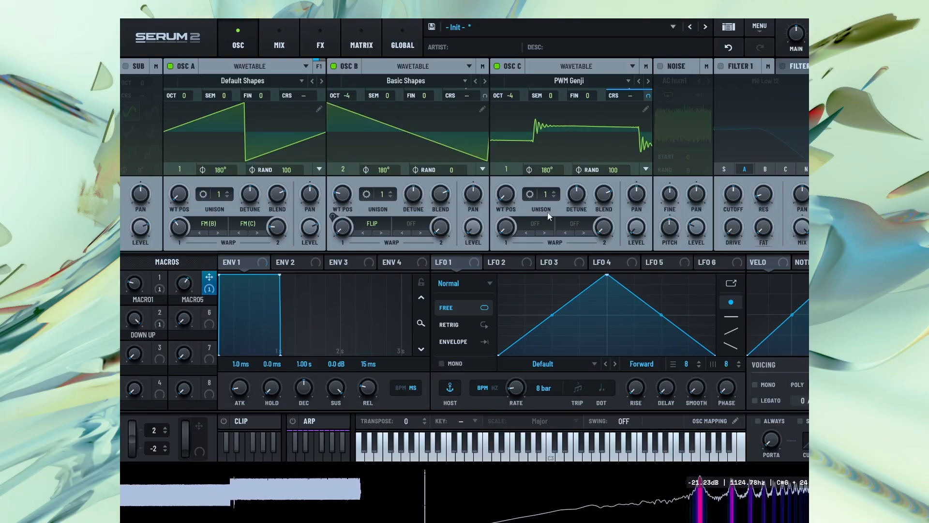
Apply the Hard Clip distortion warp to oscillator C and raise its amount
{"action": "left_click", "coordinate": [529, 223]}
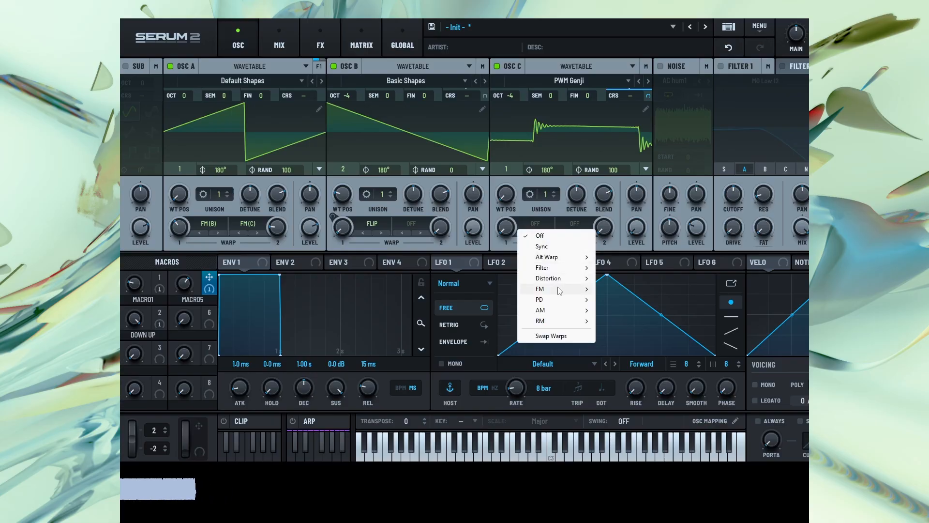
{"action": "mouse_move", "coordinate": [560, 280]}
{"action": "left_click", "coordinate": [629, 301]}
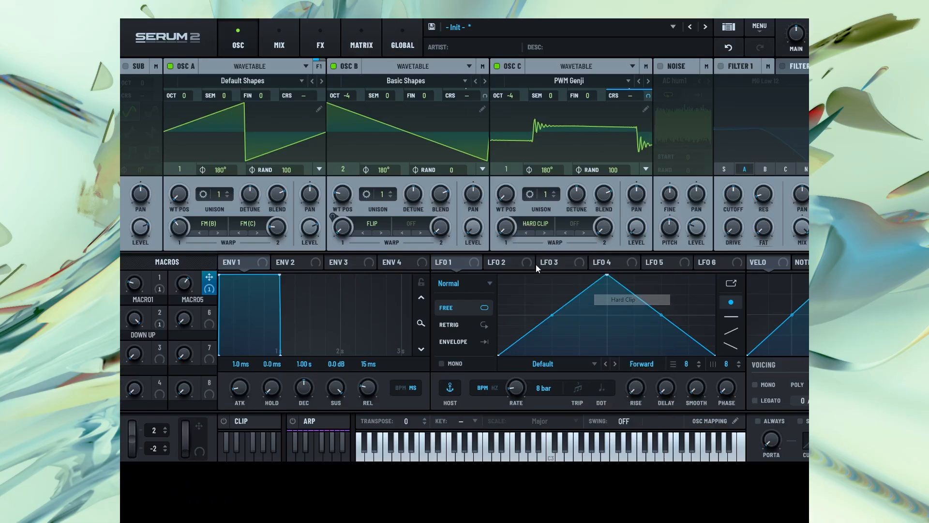
{"action": "left_click_drag", "start_coordinate": [503, 233], "coordinate": [546, 161]}
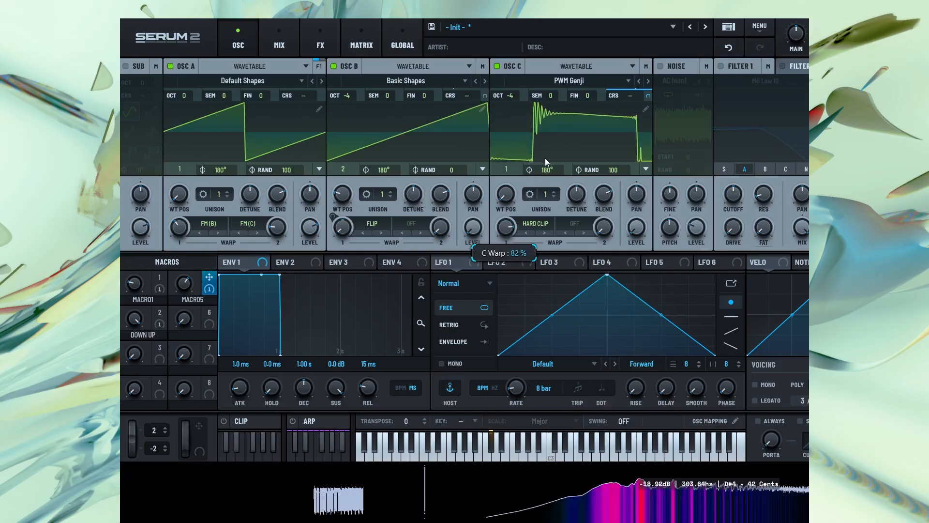
Move oscillator A's wavetable position to frame 2, the sine shape, and adjust its FM (C) warp amount
{"action": "left_click", "coordinate": [577, 225]}
{"action": "left_click", "coordinate": [574, 213]}
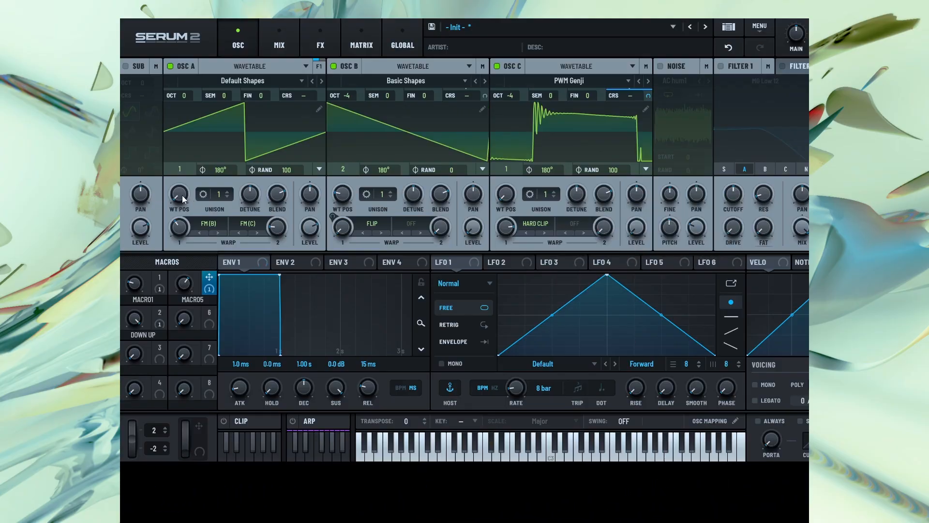
{"action": "left_click_drag", "start_coordinate": [182, 195], "coordinate": [192, 176]}
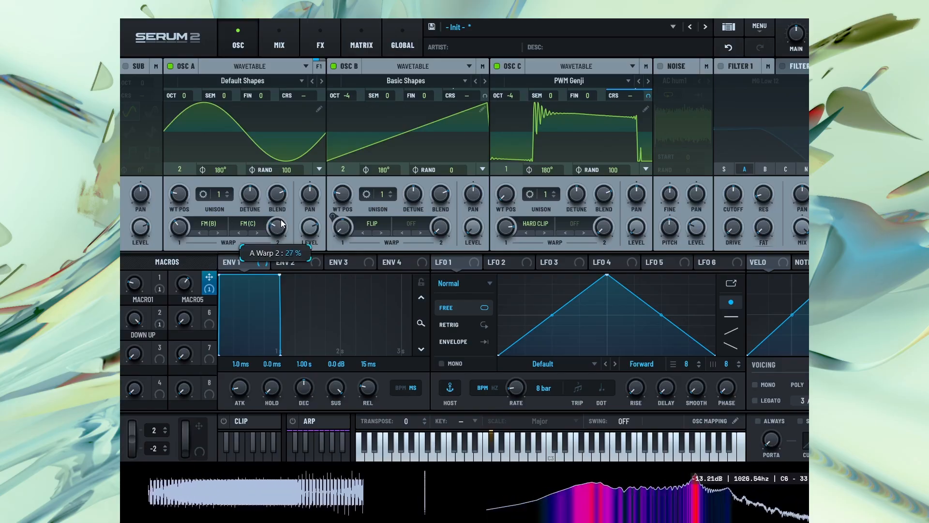
{"action": "left_click_drag", "start_coordinate": [279, 225], "coordinate": [277, 235]}
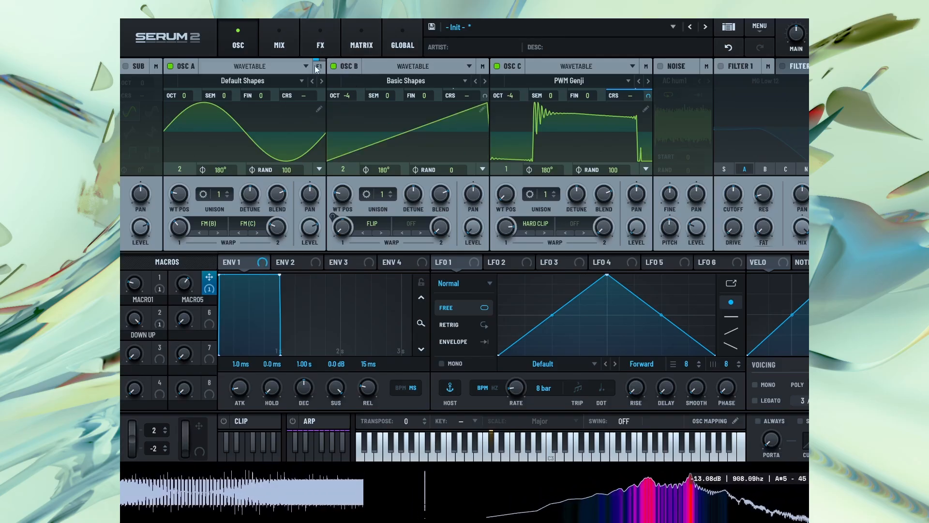
Check the effects chain, then turn down the DOWN UP macro
{"action": "left_click", "coordinate": [321, 41]}
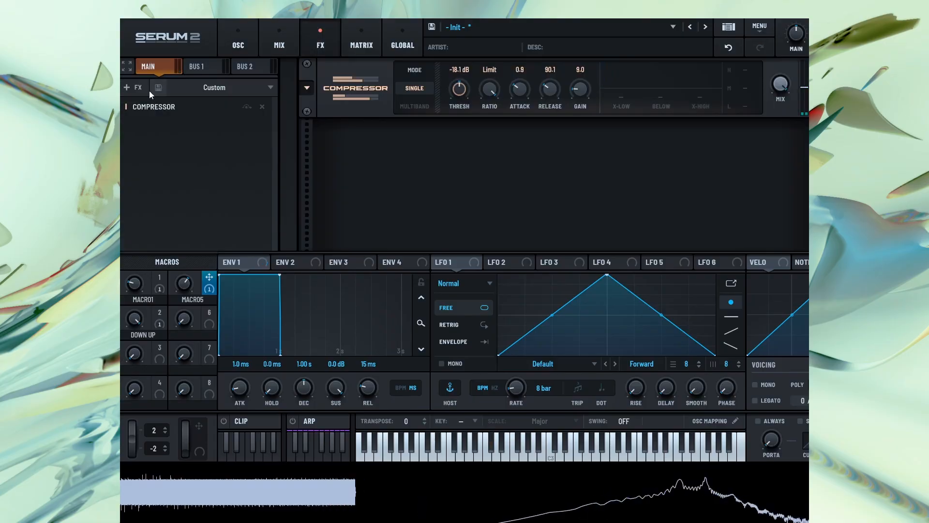
{"action": "left_click", "coordinate": [225, 49]}
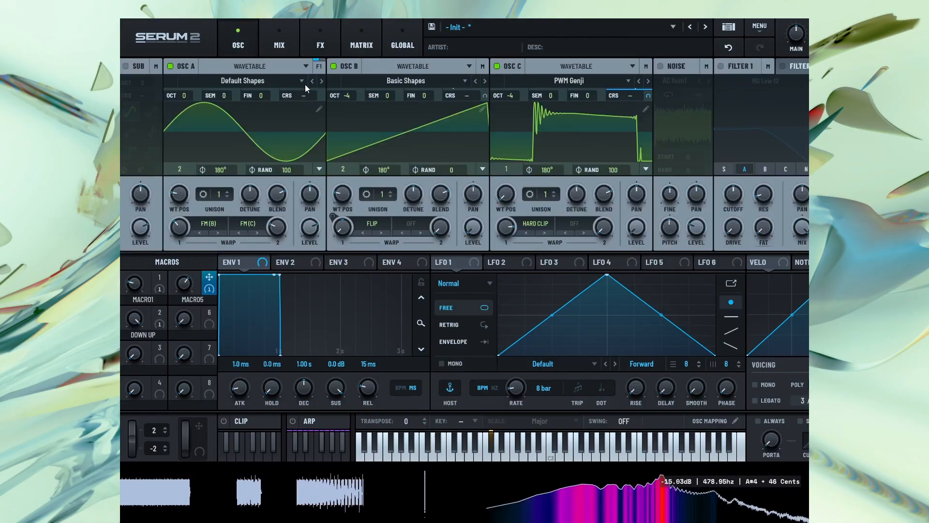
{"action": "left_click_drag", "start_coordinate": [136, 318], "coordinate": [116, 424]}
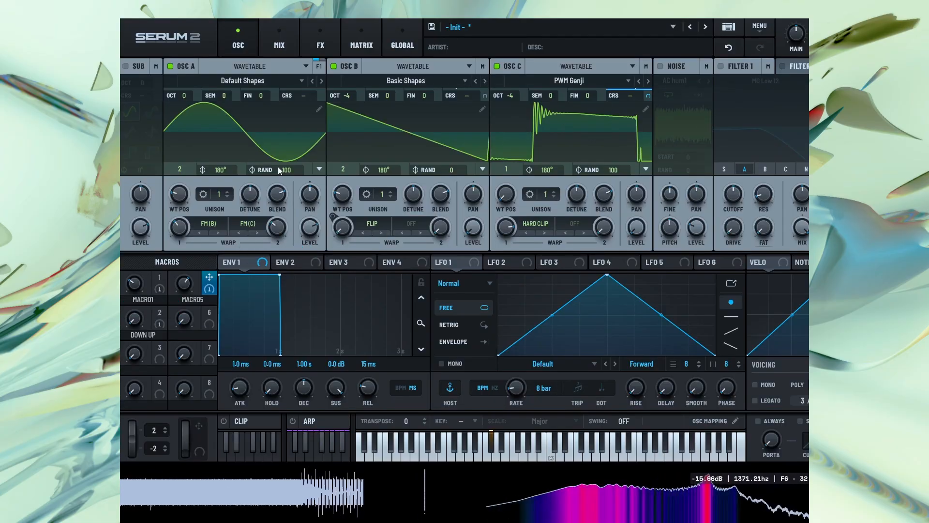
Add a Bode effect ahead of the compressor, with blur at about 69% and its mix lowered to about 68%
{"action": "left_click", "coordinate": [320, 41]}
{"action": "left_click", "coordinate": [134, 87]}
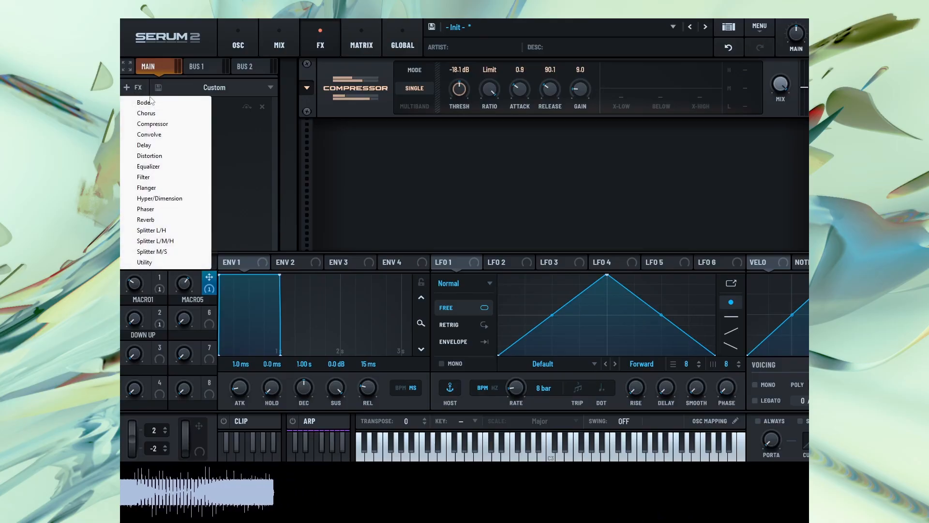
{"action": "left_click", "coordinate": [160, 102]}
{"action": "left_click_drag", "start_coordinate": [170, 118], "coordinate": [179, 103]}
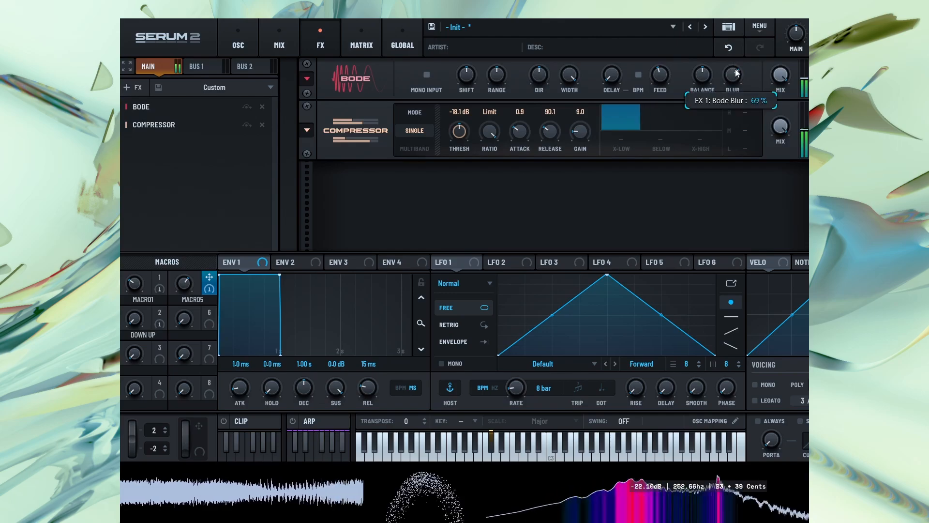
{"action": "left_click_drag", "start_coordinate": [780, 75], "coordinate": [781, 101]}
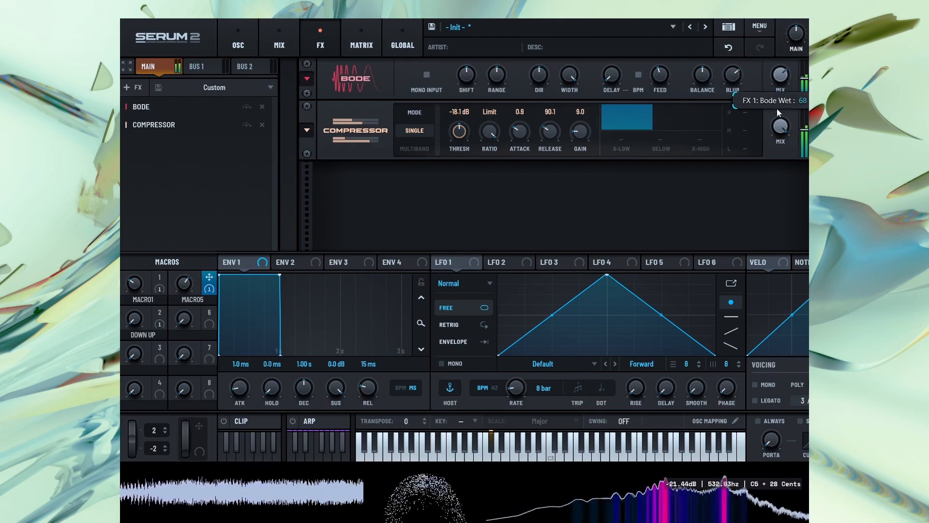
Add a second compressor between Bode and the existing one, in Multiband mode with threshold -11.2 dB and gain 2.3
{"action": "left_click", "coordinate": [131, 92]}
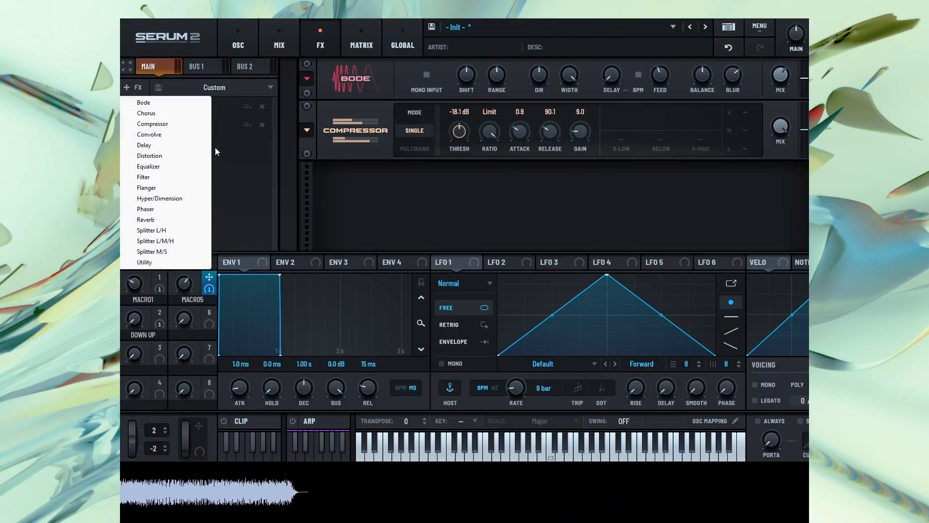
{"action": "left_click", "coordinate": [172, 126]}
{"action": "left_click_drag", "start_coordinate": [171, 125], "coordinate": [167, 122]}
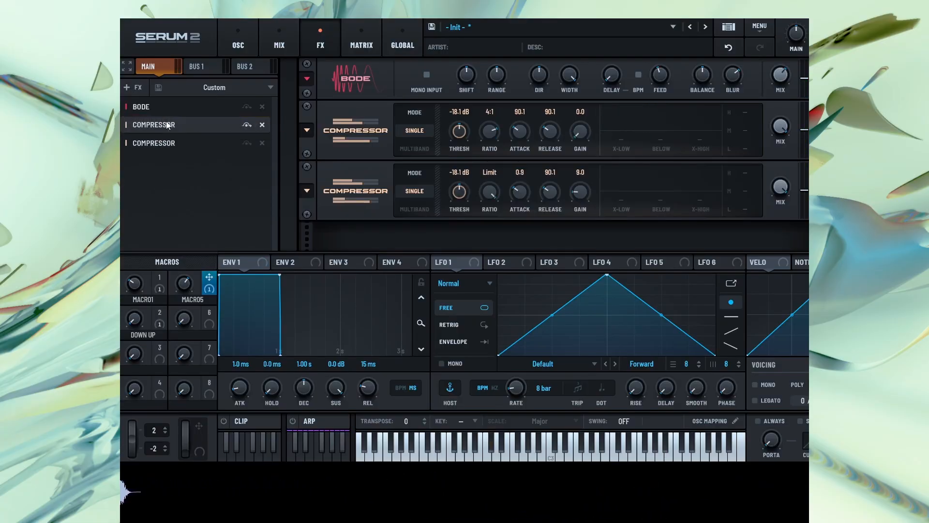
{"action": "left_click", "coordinate": [415, 149]}
{"action": "left_click_drag", "start_coordinate": [461, 128], "coordinate": [460, 149]}
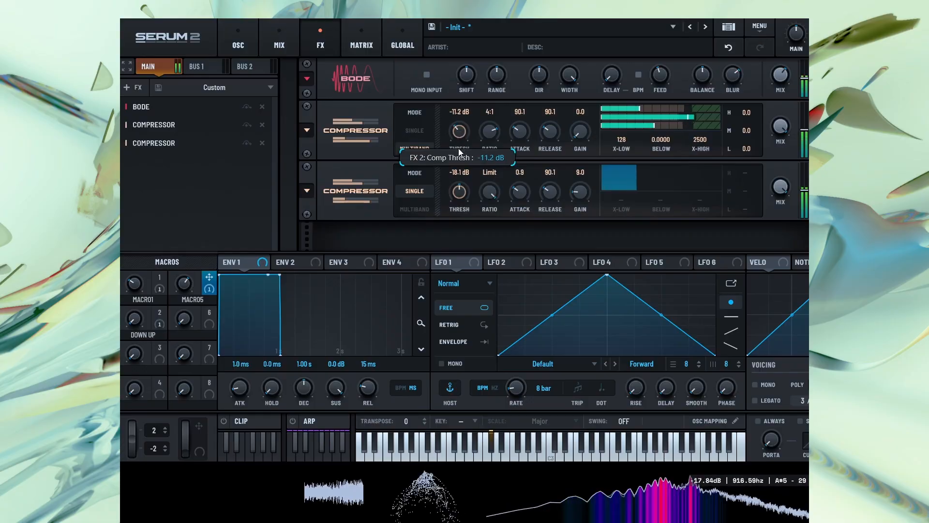
{"action": "left_click_drag", "start_coordinate": [582, 129], "coordinate": [582, 123]}
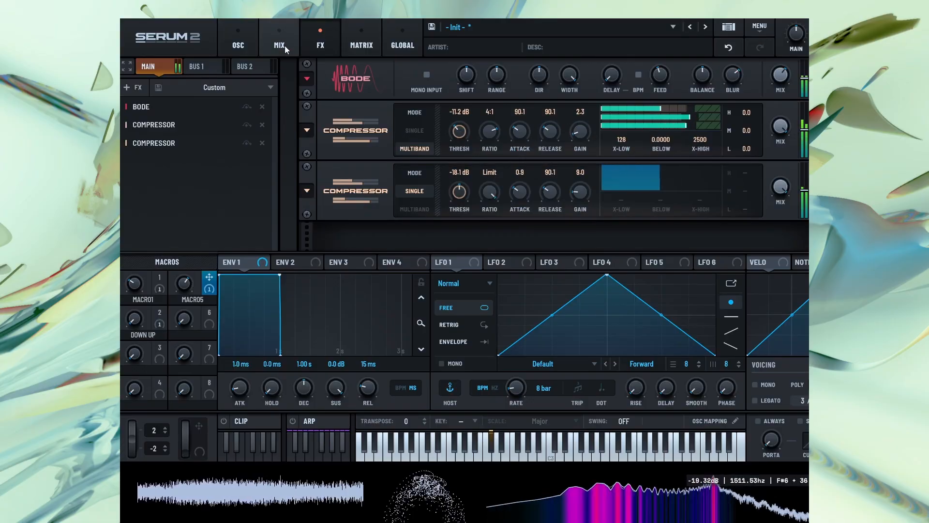
Readjust oscillator A's FM warp amounts, bringing FM (C) to about 32%
{"action": "left_click", "coordinate": [238, 43]}
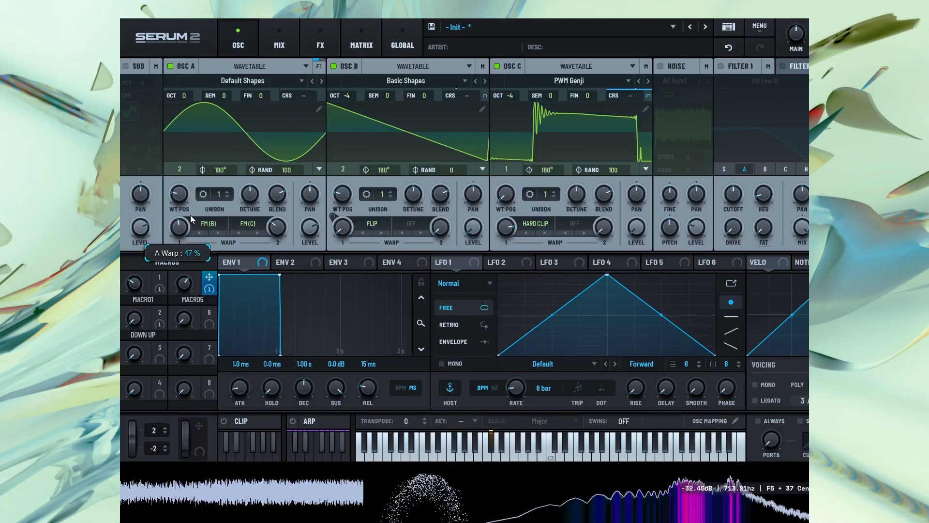
{"action": "mouse_move", "coordinate": [283, 230]}
{"action": "left_mouse_down"}
{"action": "mouse_move", "coordinate": [285, 215]}
{"action": "mouse_move", "coordinate": [283, 225]}
{"action": "left_mouse_up"}
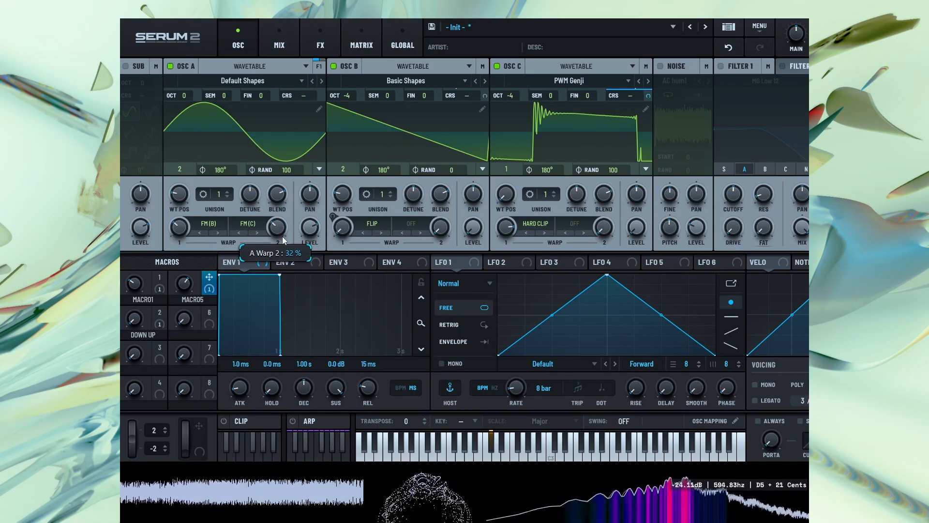
Set oscillator C's second warp to Sync and modulate its amount with LFO 1
{"action": "left_click", "coordinate": [574, 224]}
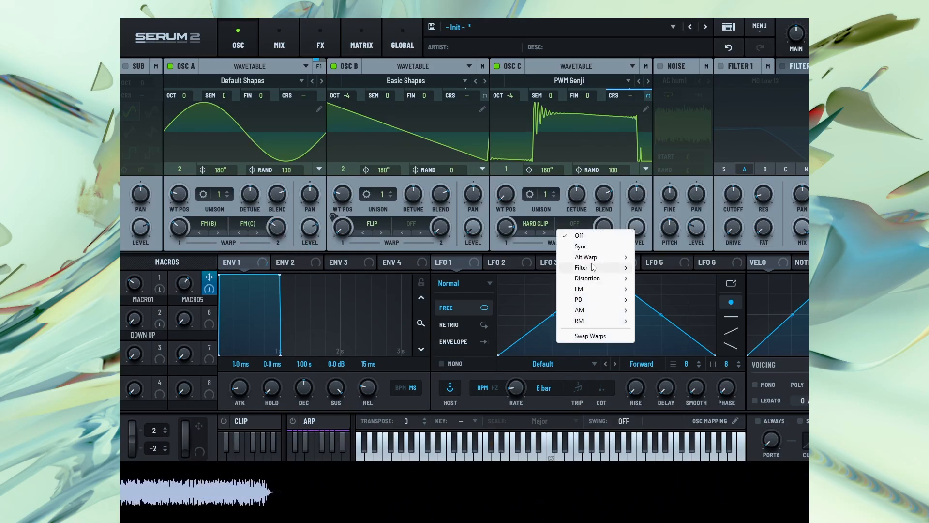
{"action": "left_click", "coordinate": [580, 246]}
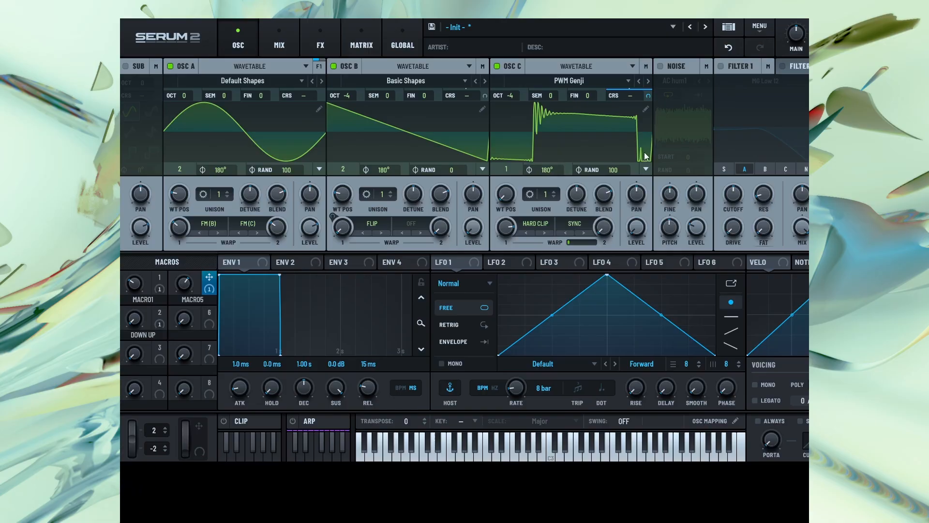
{"action": "left_click_drag", "start_coordinate": [452, 262], "coordinate": [603, 228]}
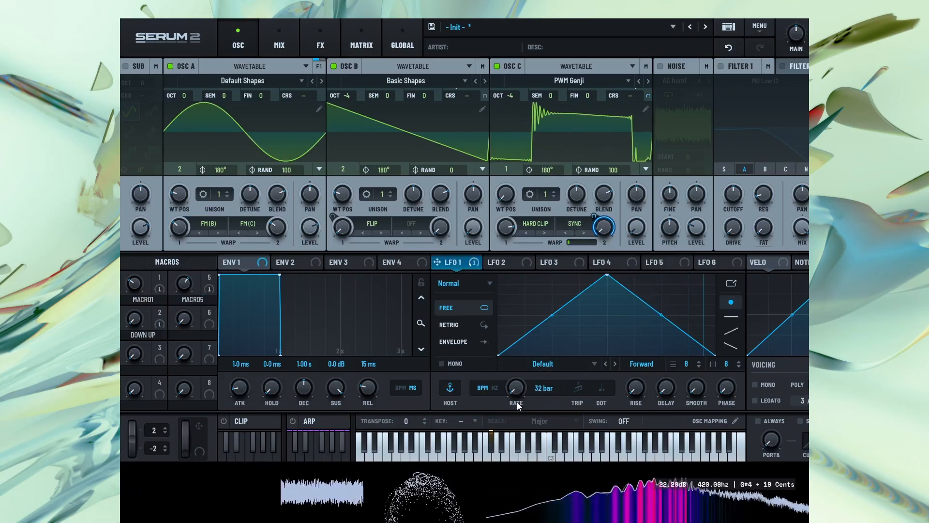
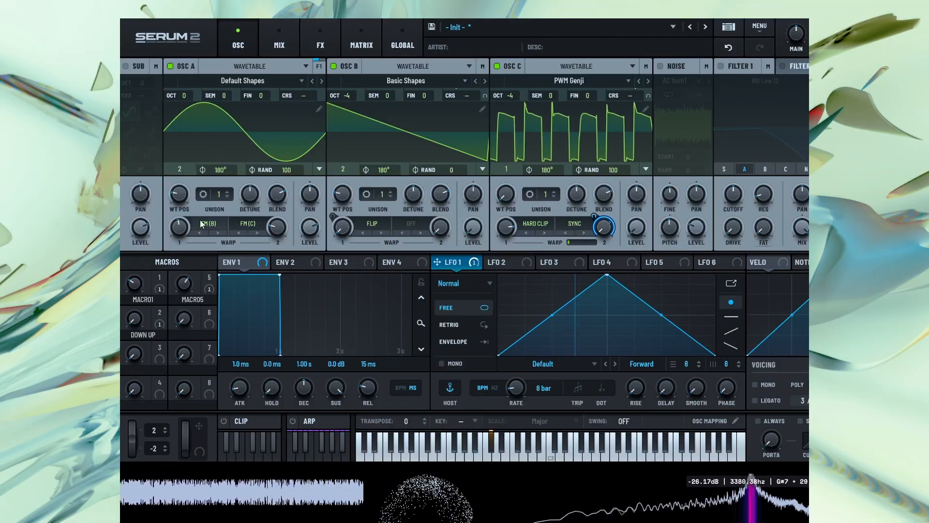
Readjust oscillator A's FM (C) amount with Macro 1 and Macro 5 (about 53), and set oscillator A's wavetable position to 3
{"action": "left_click_drag", "start_coordinate": [272, 231], "coordinate": [272, 241]}
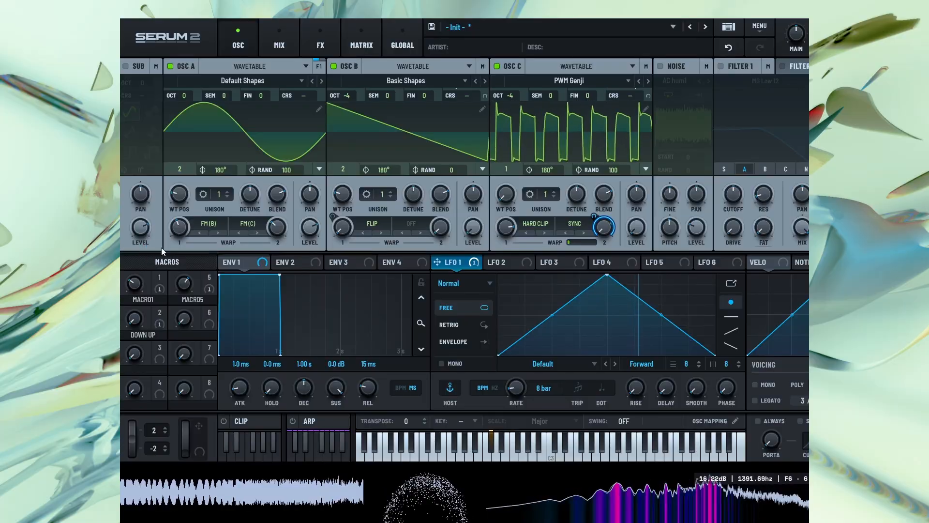
{"action": "left_click_drag", "start_coordinate": [138, 281], "coordinate": [143, 265]}
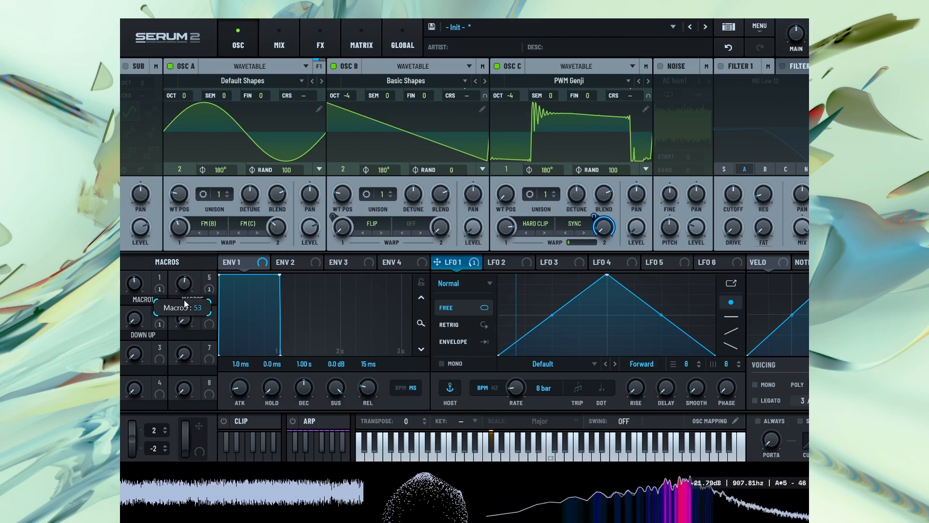
{"action": "left_click_drag", "start_coordinate": [180, 200], "coordinate": [187, 188]}
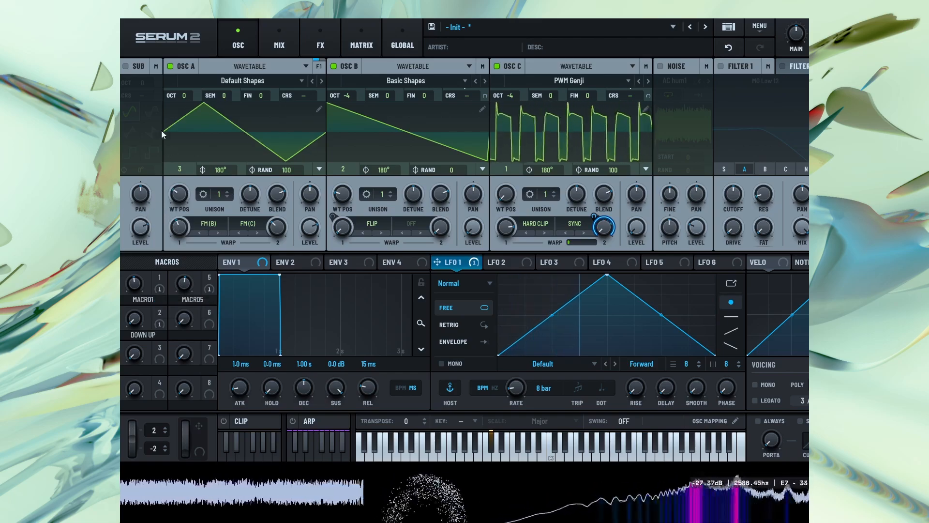
Enable Filter 1 and set its type to Diffusor from the S2 Filters group
{"action": "left_click", "coordinate": [722, 66]}
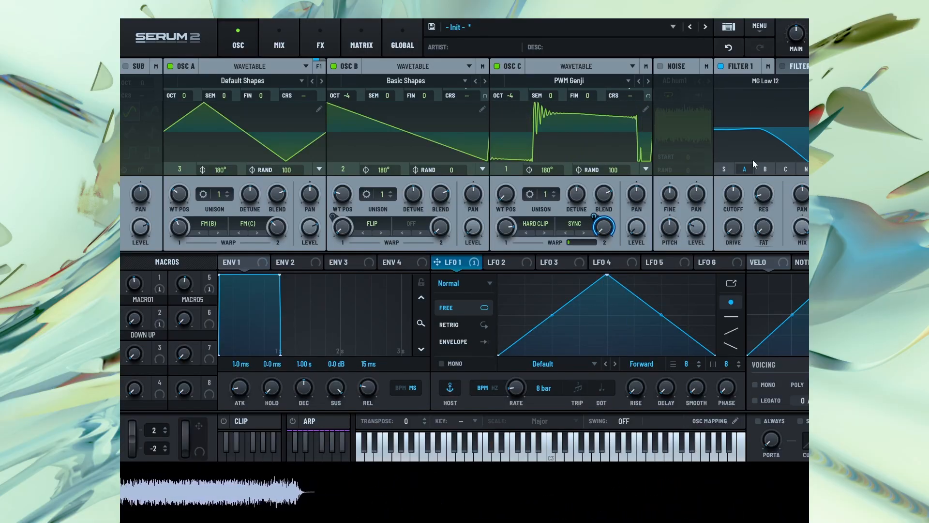
{"action": "left_click", "coordinate": [765, 81]}
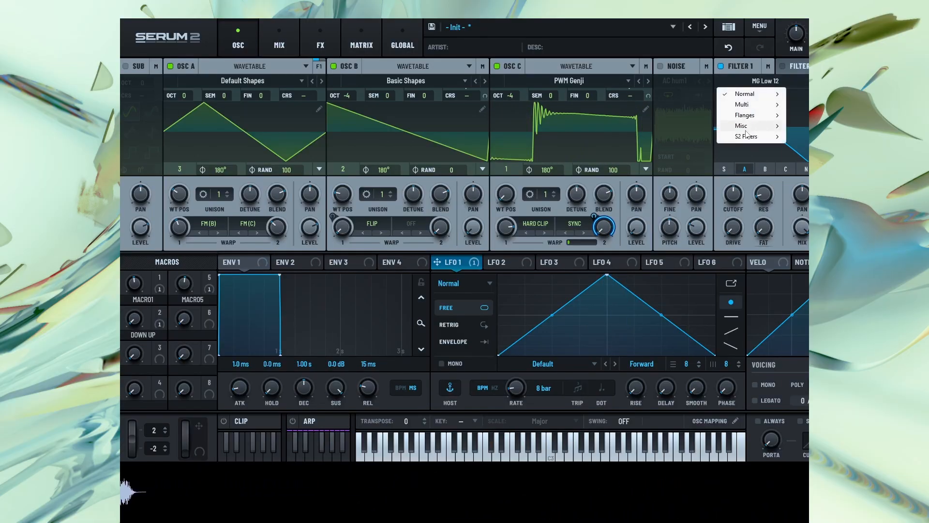
{"action": "mouse_move", "coordinate": [747, 136]}
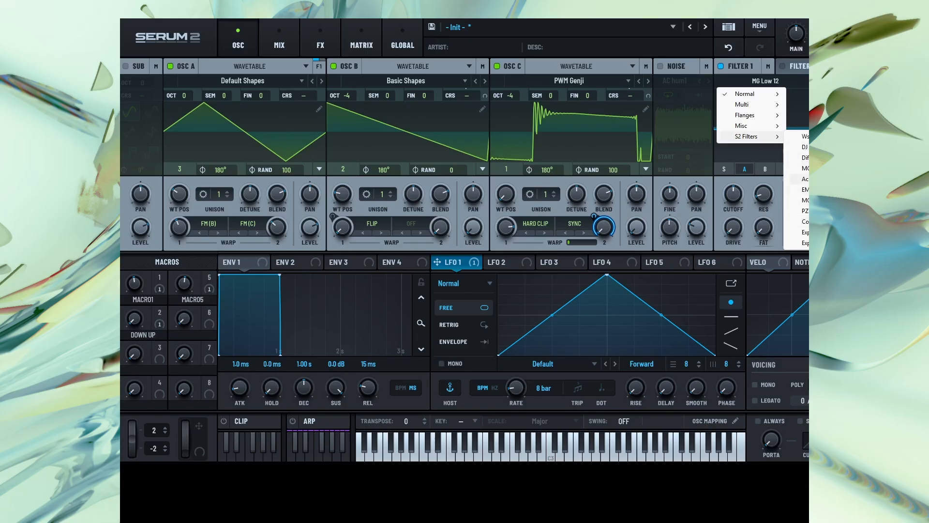
{"action": "left_click", "coordinate": [803, 157]}
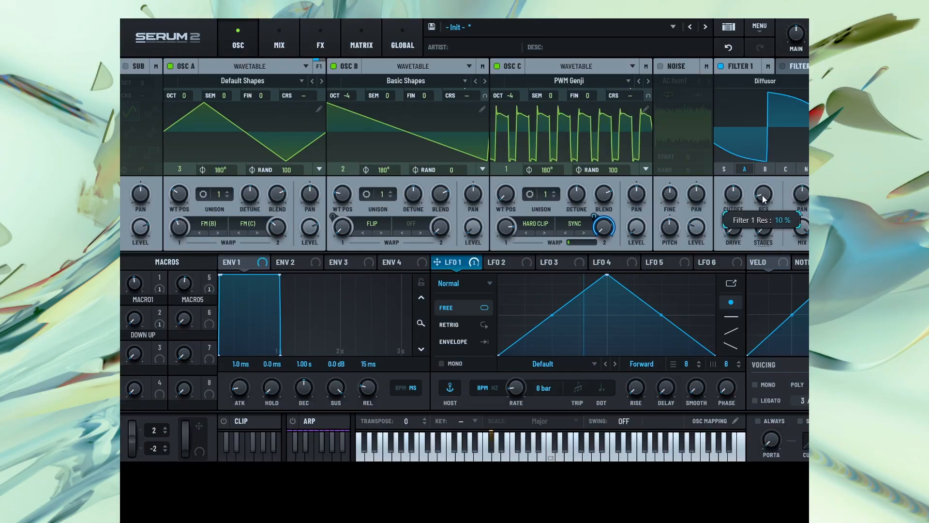
Try out the Diffusor's cutoff and stages settings, raising its resonance to 100%
{"action": "left_click_drag", "start_coordinate": [777, 172], "coordinate": [775, 169]}
{"action": "mouse_move", "coordinate": [736, 197]}
{"action": "left_mouse_down"}
{"action": "mouse_move", "coordinate": [751, 170]}
{"action": "mouse_move", "coordinate": [747, 191]}
{"action": "left_mouse_up"}
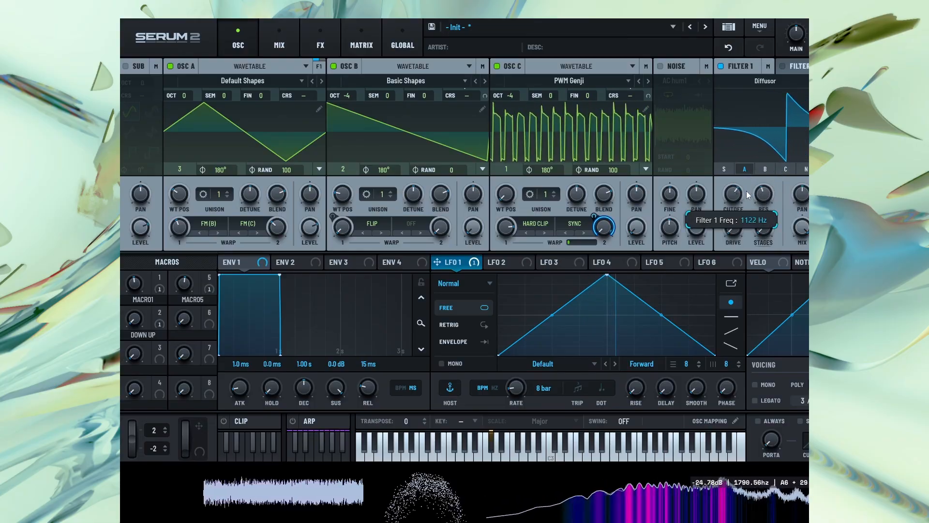
{"action": "left_click_drag", "start_coordinate": [763, 228], "coordinate": [787, 181]}
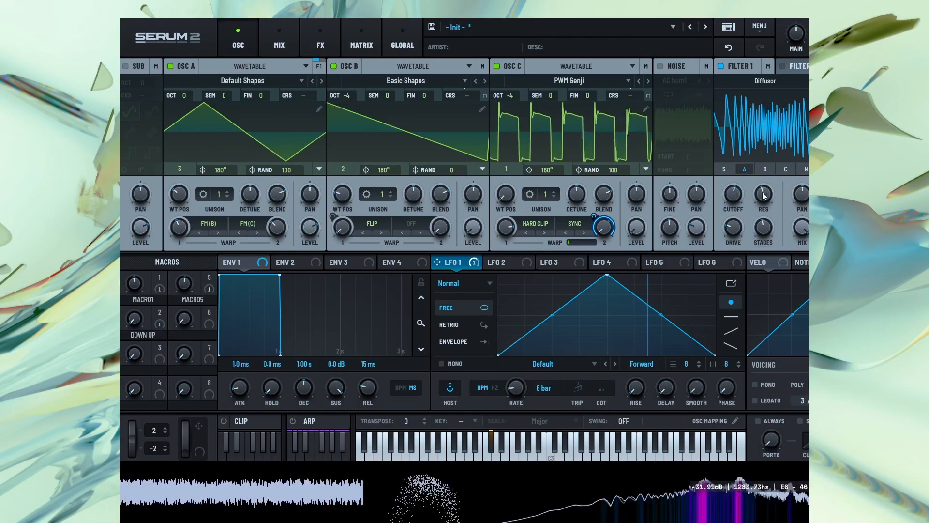
{"action": "left_click_drag", "start_coordinate": [733, 195], "coordinate": [755, 183]}
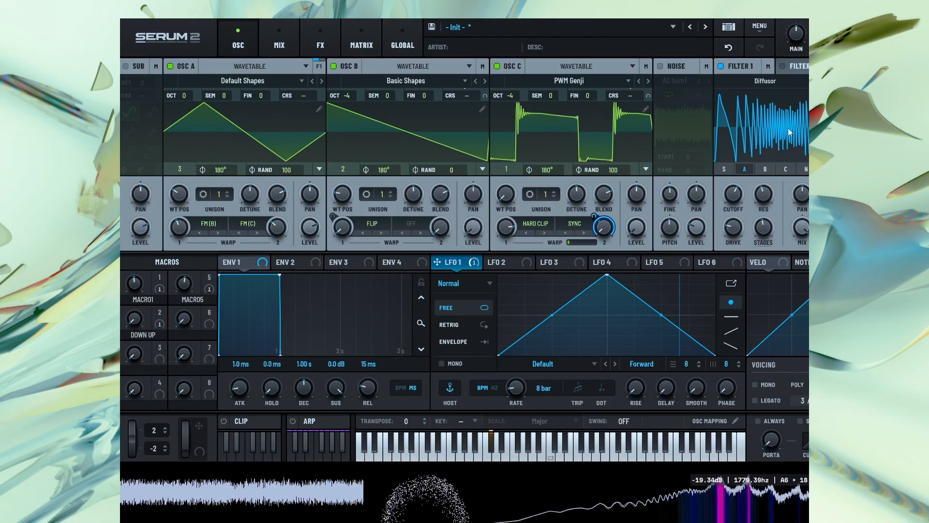
{"action": "left_click_drag", "start_coordinate": [759, 230], "coordinate": [794, 144]}
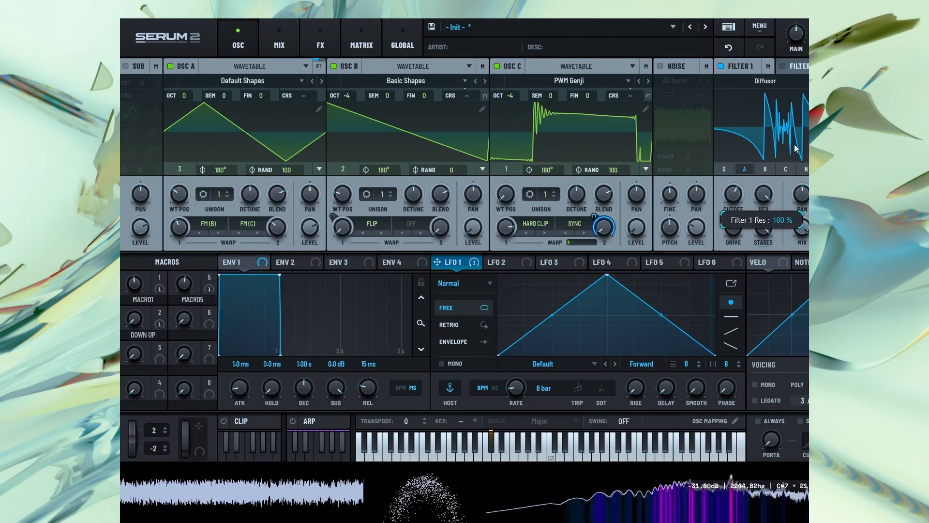
{"action": "left_click_drag", "start_coordinate": [741, 196], "coordinate": [750, 171]}
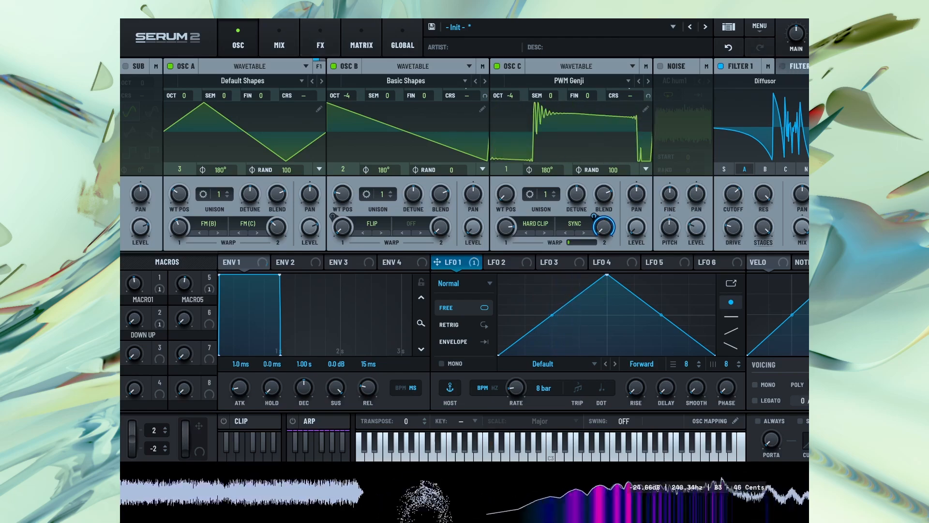
Try the DJ Mixer and Wsp types on Filter 1 while varying the cutoff
{"action": "left_click", "coordinate": [813, 81]}
{"action": "left_click_drag", "start_coordinate": [733, 194], "coordinate": [738, 236]}
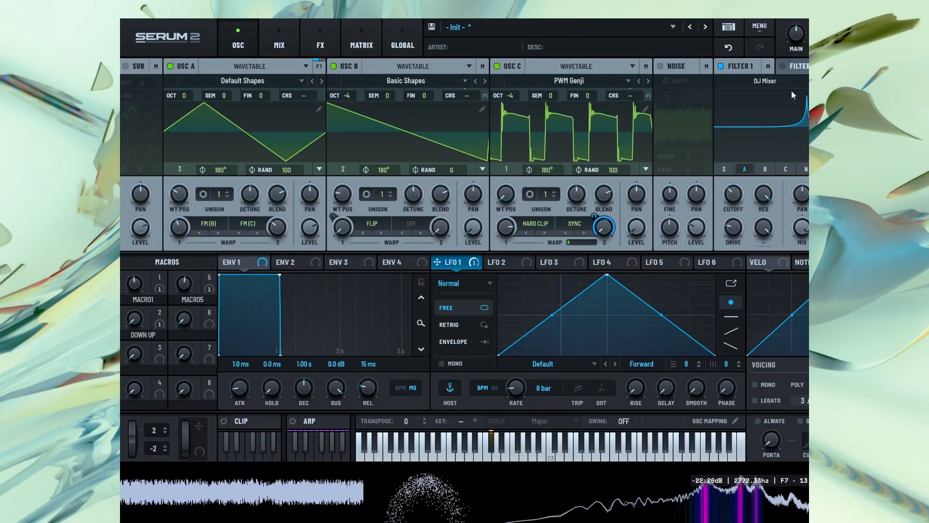
{"action": "left_click", "coordinate": [821, 81]}
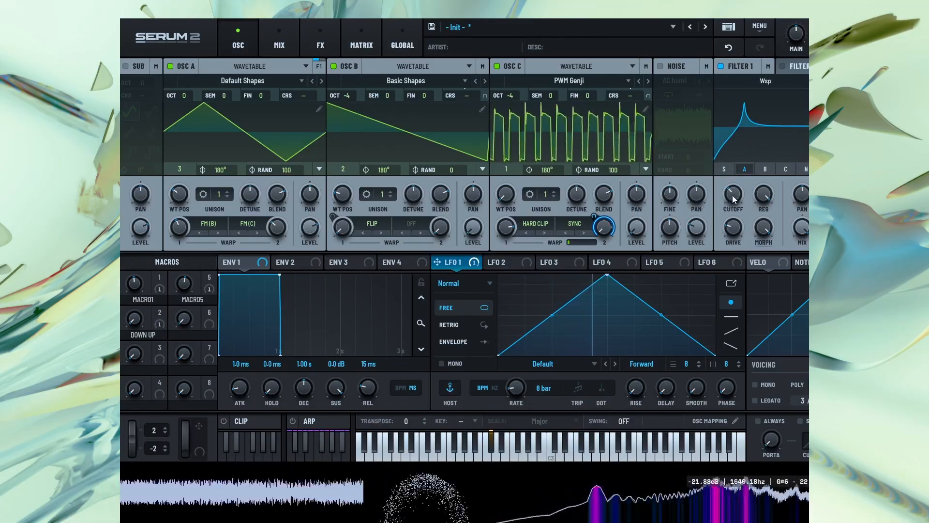
{"action": "mouse_move", "coordinate": [732, 196]}
{"action": "left_mouse_down"}
{"action": "mouse_move", "coordinate": [751, 164]}
{"action": "mouse_move", "coordinate": [742, 214]}
{"action": "mouse_move", "coordinate": [735, 179]}
{"action": "left_mouse_up"}
Switch Filter 1 to Scream BP and modulate its Scream amount and cutoff with LFO 1
{"action": "left_click", "coordinate": [822, 80]}
{"action": "left_click", "coordinate": [822, 81]}
{"action": "left_click", "coordinate": [831, 81]}
{"action": "left_click_drag", "start_coordinate": [734, 226], "coordinate": [744, 272]}
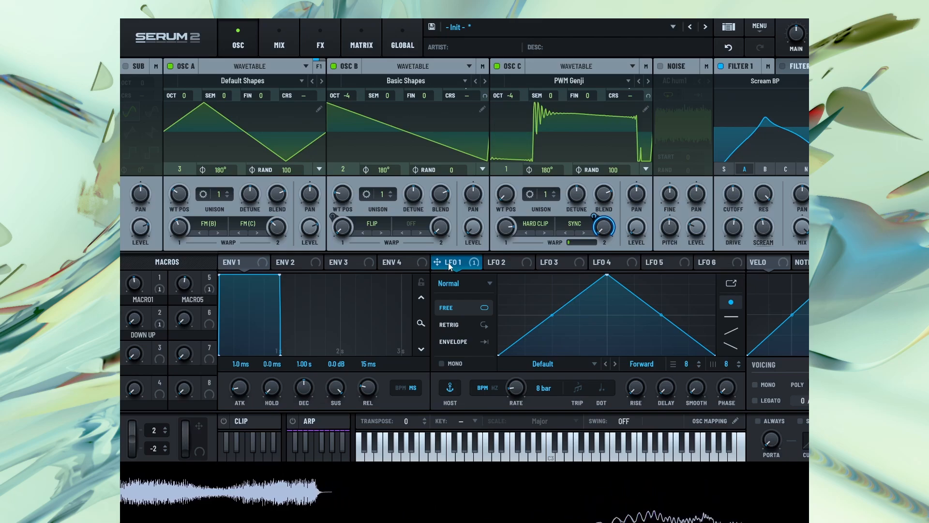
{"action": "left_click_drag", "start_coordinate": [448, 262], "coordinate": [738, 232]}
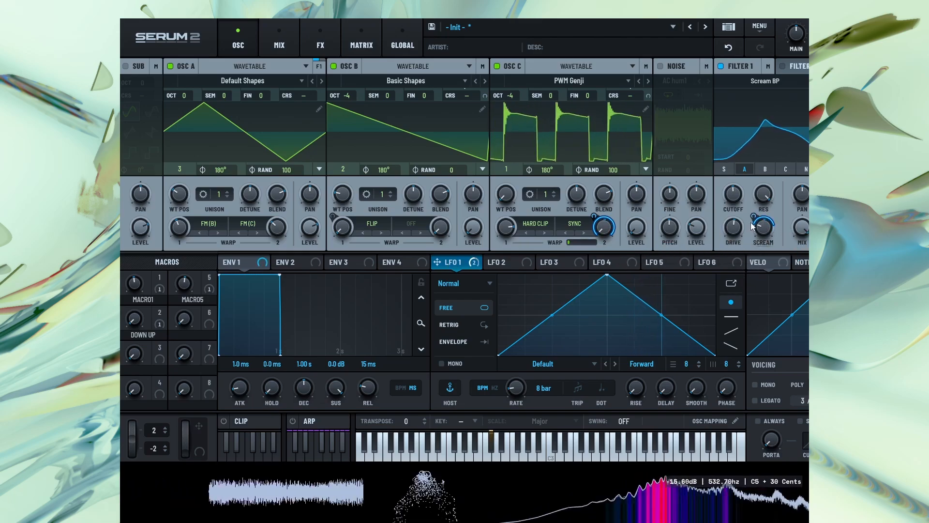
{"action": "left_click_drag", "start_coordinate": [445, 262], "coordinate": [733, 195]}
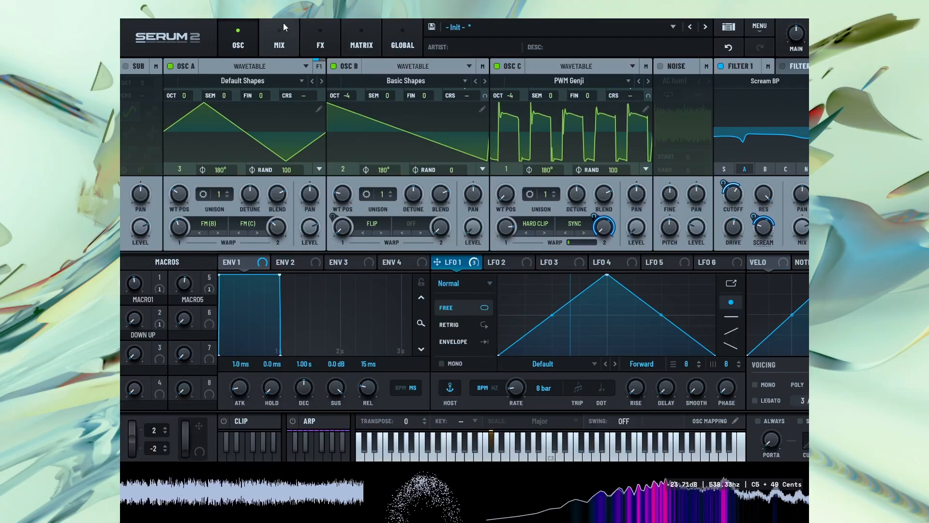
Readjust the shift and range of the Bode effect in the main effects chain
{"action": "left_click", "coordinate": [320, 44]}
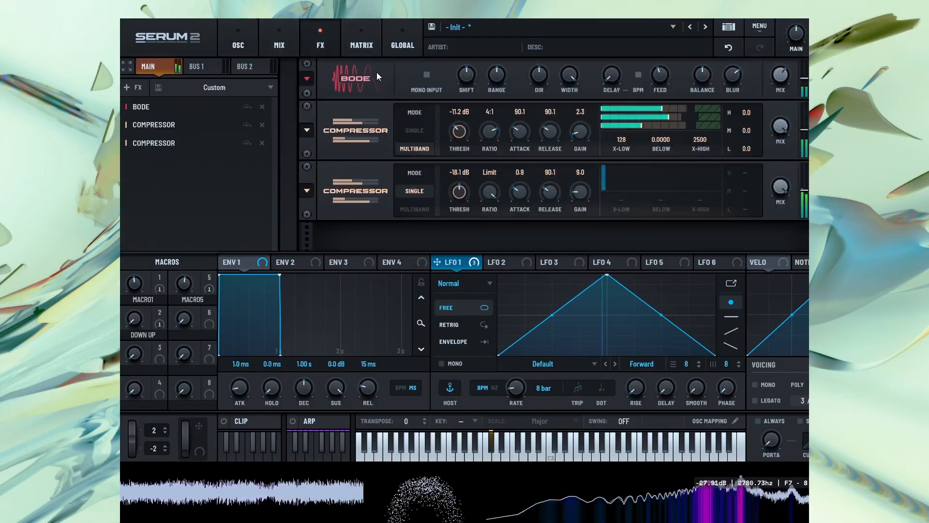
{"action": "mouse_move", "coordinate": [470, 73]}
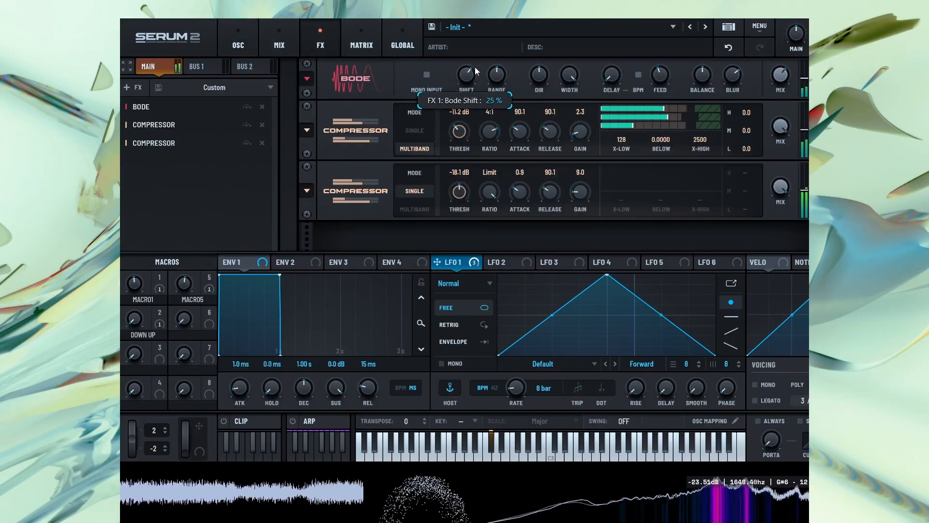
{"action": "left_click_drag", "start_coordinate": [475, 103], "coordinate": [471, 115]}
{"action": "left_click_drag", "start_coordinate": [496, 74], "coordinate": [506, 57]}
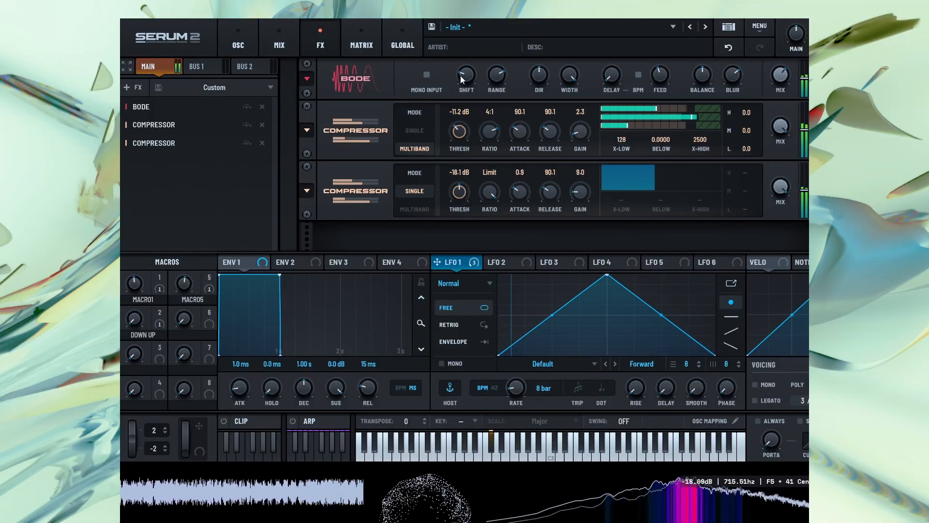
Add a second Bode effect and move it directly after the first one, ahead of both compressors
{"action": "left_click", "coordinate": [135, 88]}
{"action": "left_click", "coordinate": [160, 103]}
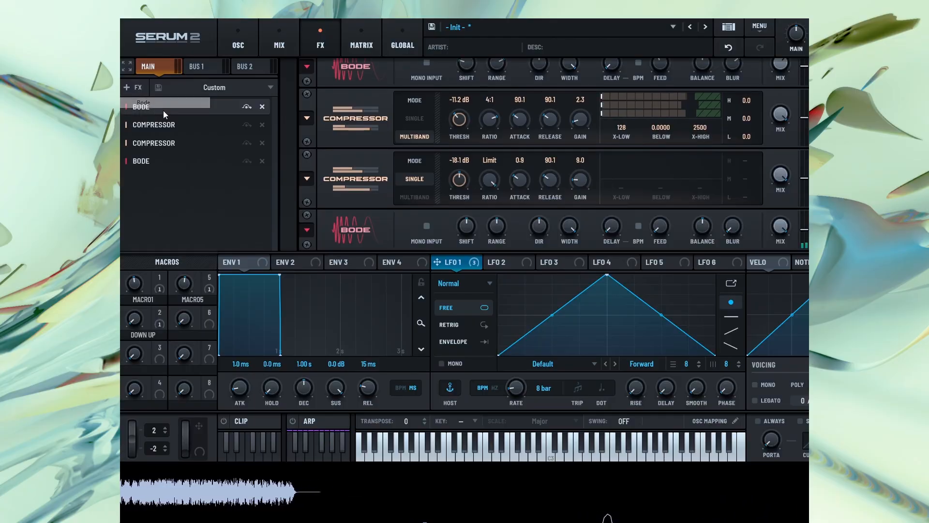
{"action": "left_click_drag", "start_coordinate": [155, 158], "coordinate": [171, 118]}
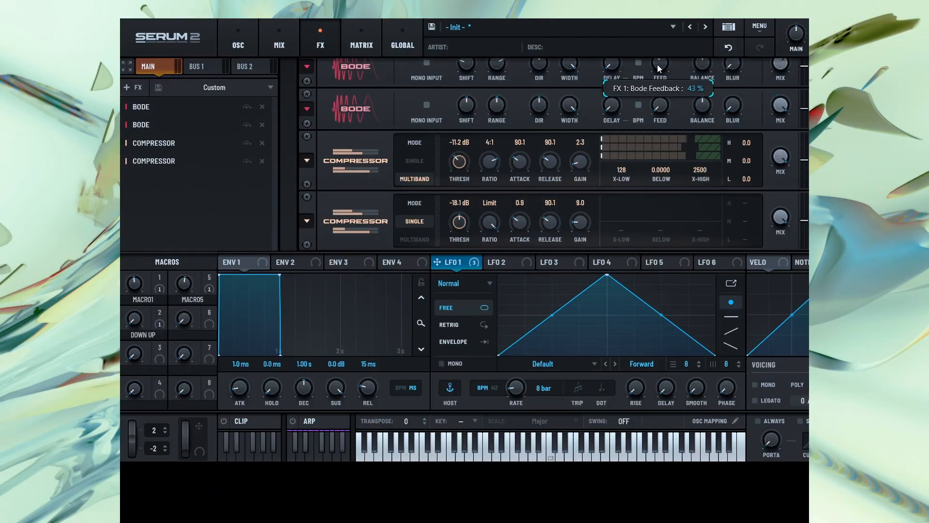
Assign an oscillator as modulation source for the second Bode's shift, and OSC C for its range
{"action": "right_click", "coordinate": [462, 103]}
{"action": "mouse_move", "coordinate": [542, 135]}
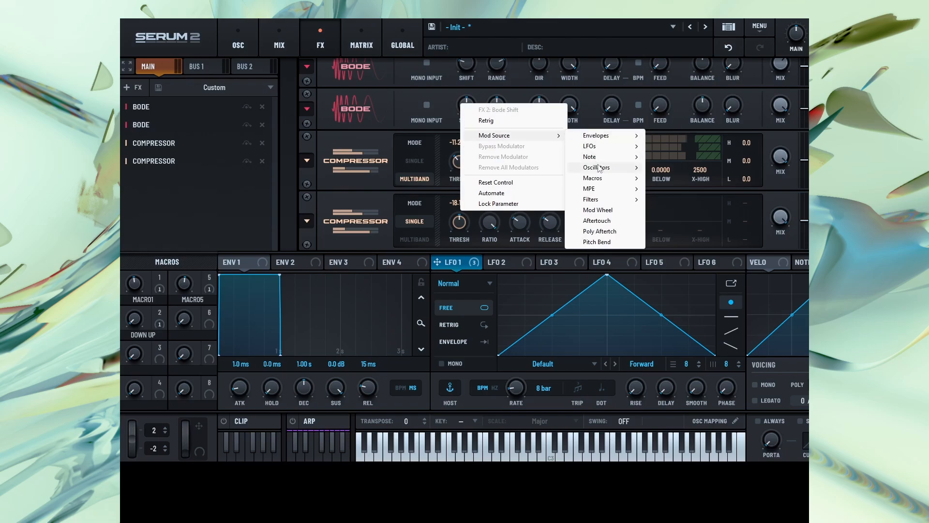
{"action": "mouse_move", "coordinate": [600, 168]}
{"action": "left_click", "coordinate": [676, 188]}
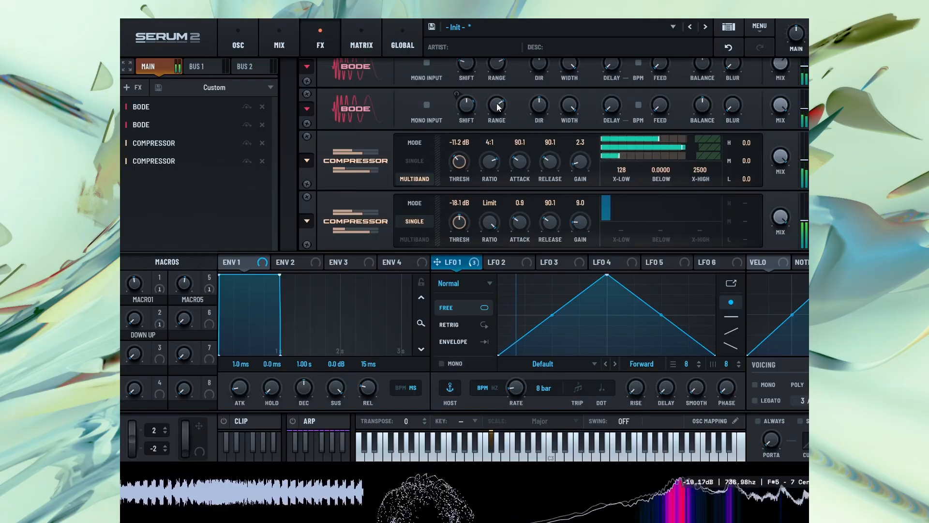
{"action": "right_click", "coordinate": [501, 106]}
{"action": "mouse_move", "coordinate": [580, 124]}
{"action": "mouse_move", "coordinate": [643, 157]}
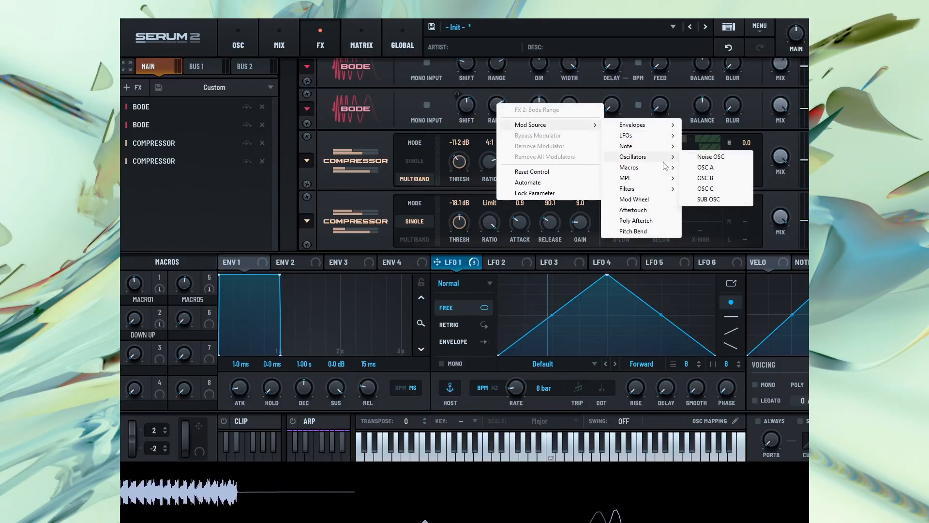
{"action": "left_click", "coordinate": [735, 189]}
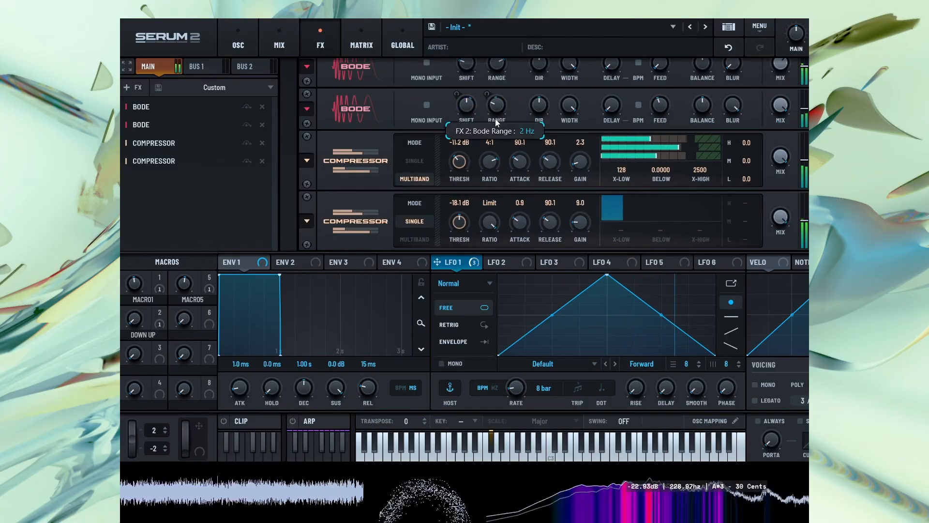
Raise oscillator C's wavetable position to 136 and turn off Filter 1
{"action": "left_click", "coordinate": [245, 44]}
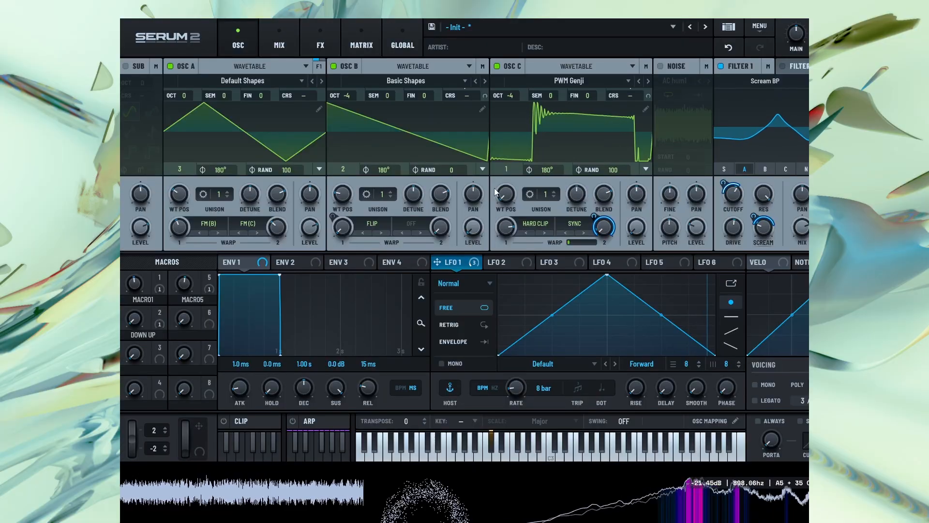
{"action": "left_click_drag", "start_coordinate": [500, 226], "coordinate": [583, 126]}
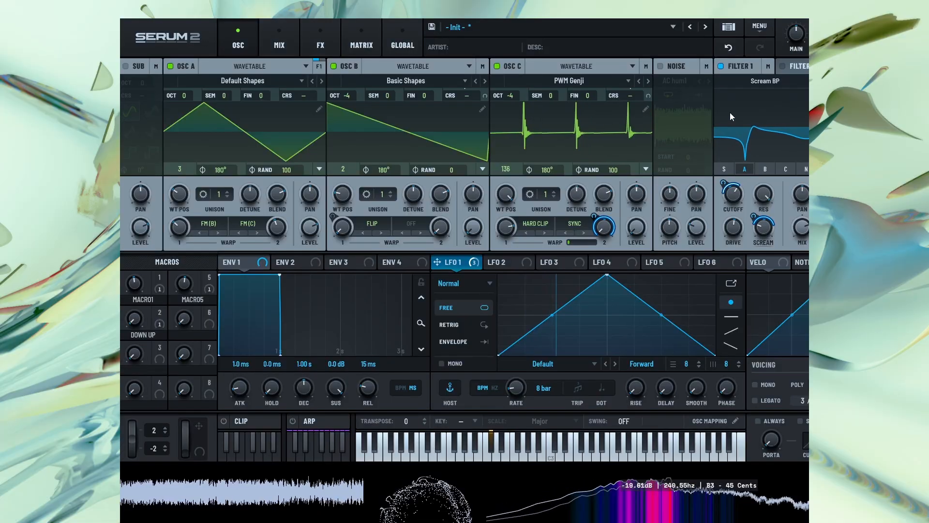
{"action": "left_click", "coordinate": [721, 66]}
Load the Analog wavetable Mellow But Instable into oscillator B and set its wavetable position to 89
{"action": "left_click", "coordinate": [321, 44]}
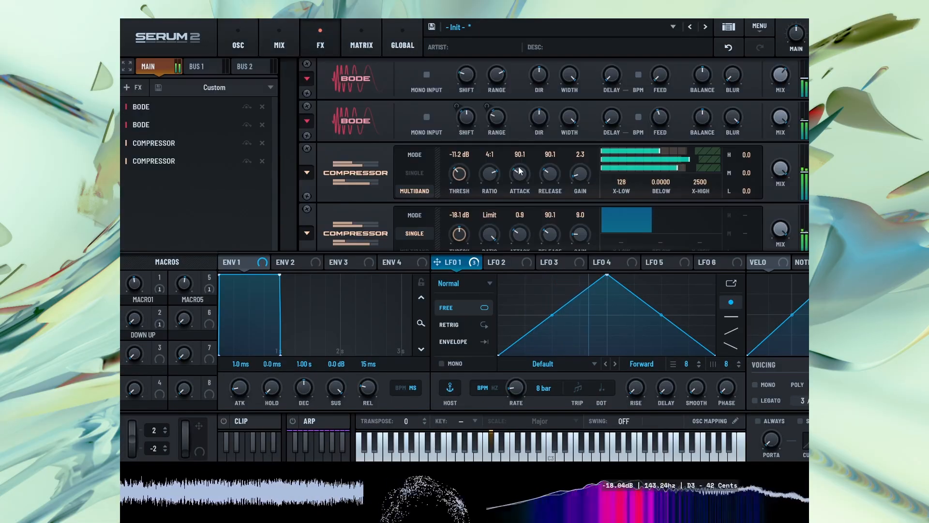
{"action": "mouse_move", "coordinate": [499, 121]}
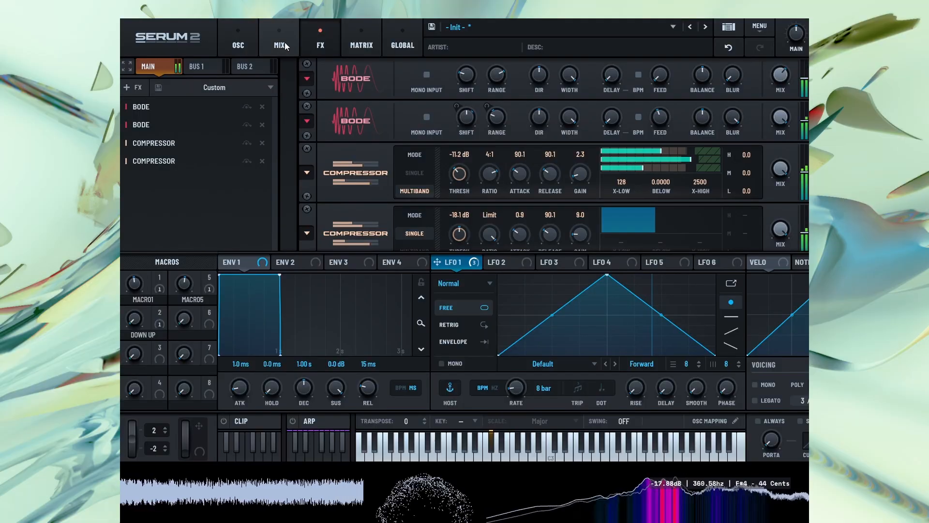
{"action": "left_click", "coordinate": [238, 43]}
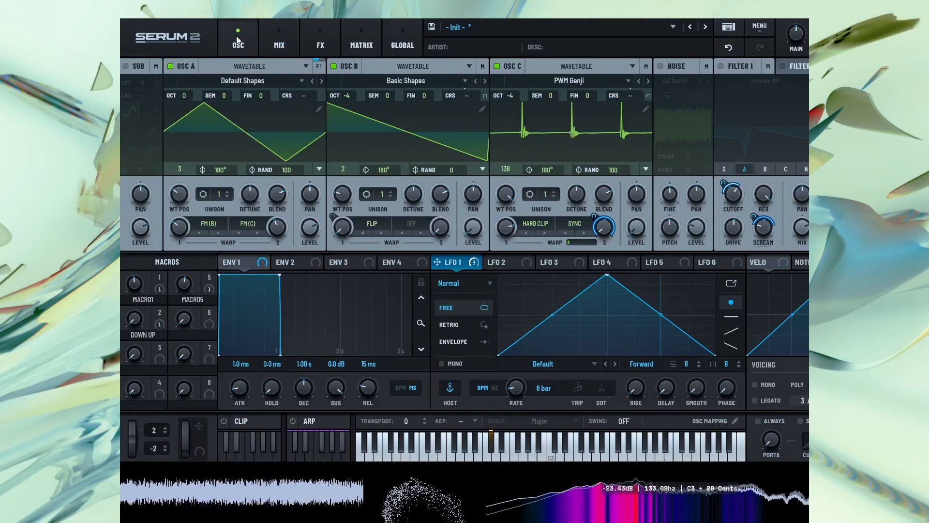
{"action": "left_click", "coordinate": [398, 81]}
{"action": "mouse_move", "coordinate": [379, 108]}
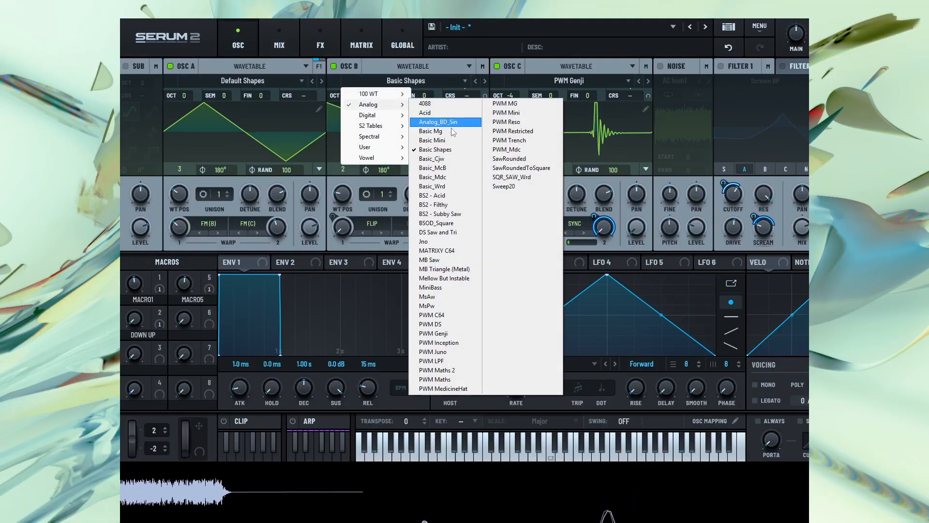
{"action": "left_click", "coordinate": [450, 279]}
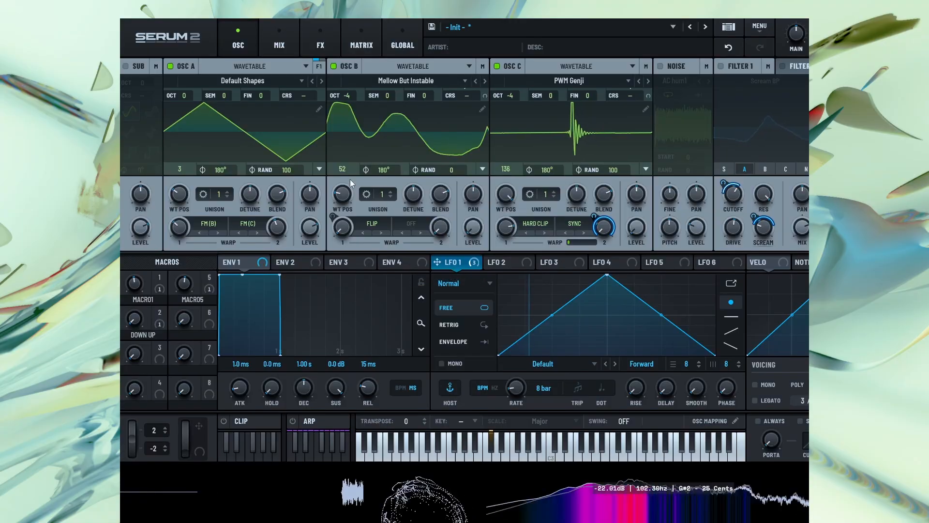
{"action": "left_click_drag", "start_coordinate": [346, 190], "coordinate": [350, 177]}
Set Macro 1 to about 35 and readjust oscillator A's FM (C) warp amount
{"action": "left_click_drag", "start_coordinate": [132, 287], "coordinate": [132, 297]}
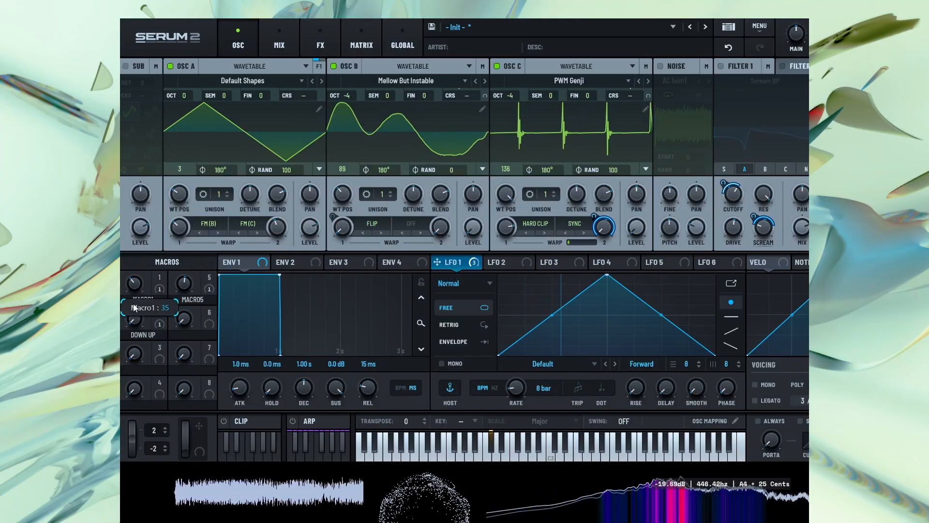
{"action": "left_click_drag", "start_coordinate": [276, 227], "coordinate": [274, 244]}
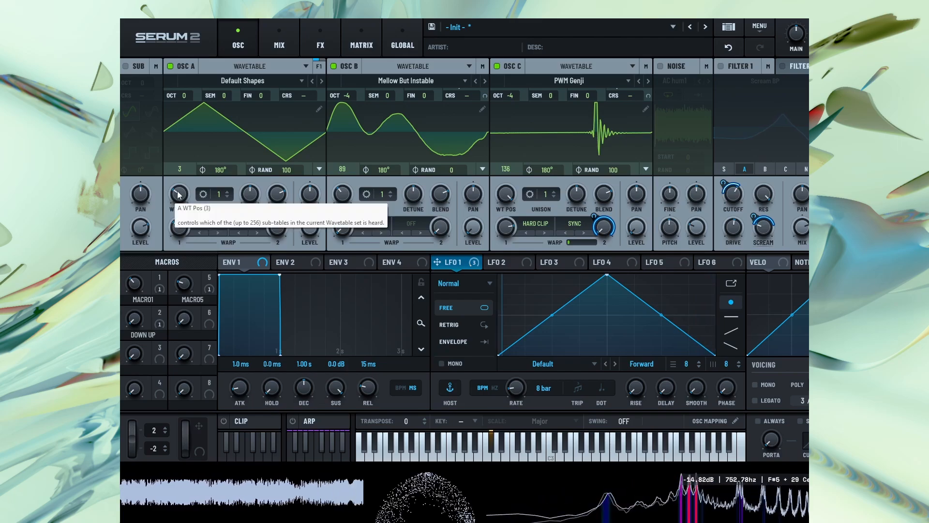
Set oscillator A's wavetable position to 4 and assign OSC B as a modulation source for its level
{"action": "mouse_move", "coordinate": [175, 196]}
{"action": "left_mouse_down"}
{"action": "mouse_move", "coordinate": [178, 208]}
{"action": "mouse_move", "coordinate": [192, 195]}
{"action": "left_mouse_up"}
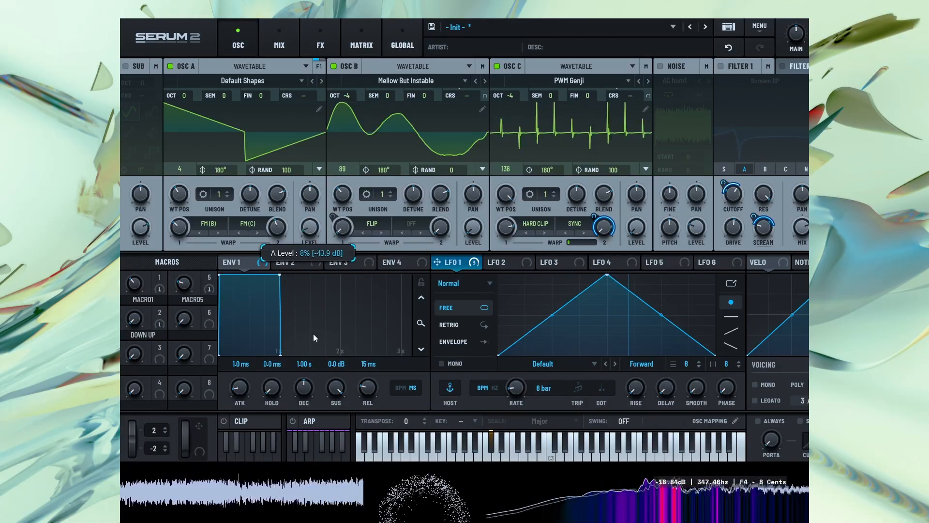
{"action": "right_click", "coordinate": [315, 231]}
{"action": "mouse_move", "coordinate": [350, 252]}
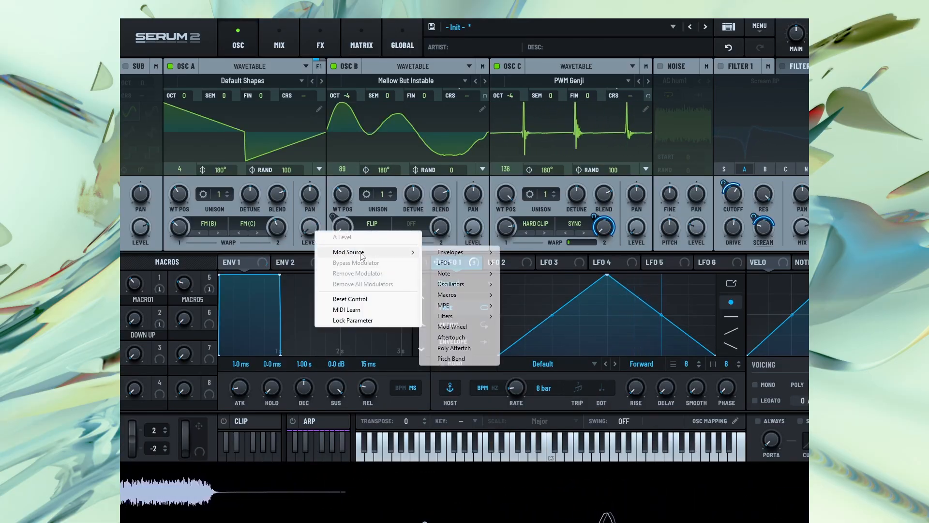
{"action": "mouse_move", "coordinate": [455, 284]}
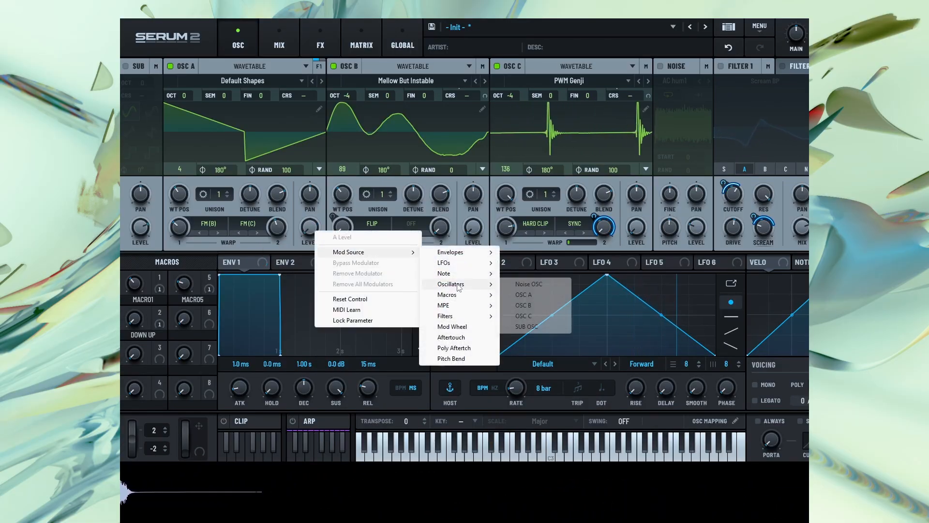
{"action": "left_click", "coordinate": [544, 308]}
Add OSC C as a second modulation source for oscillator A's level
{"action": "right_click", "coordinate": [314, 235]}
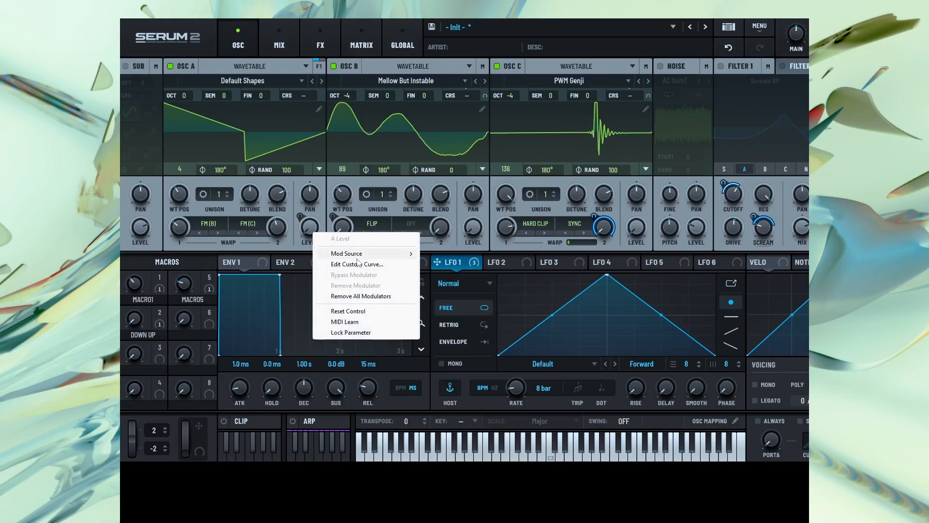
{"action": "mouse_move", "coordinate": [363, 254]}
{"action": "mouse_move", "coordinate": [463, 286]}
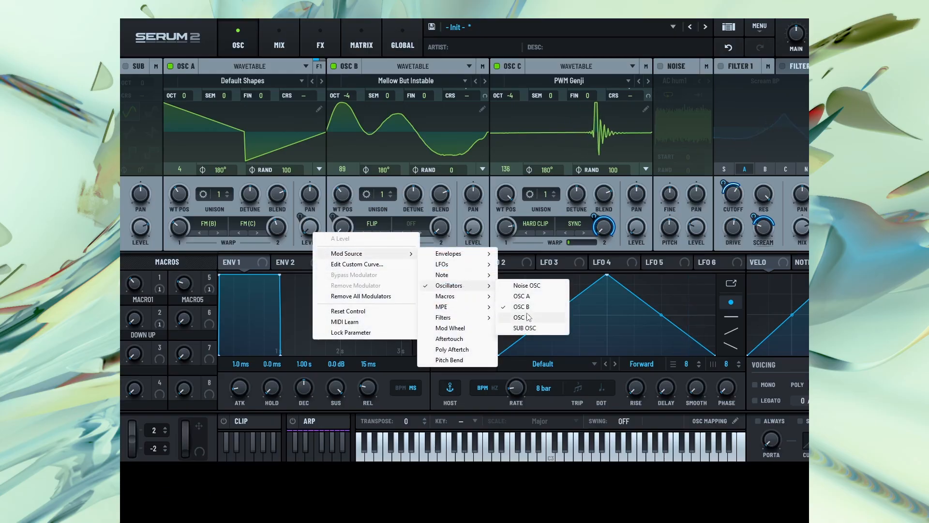
{"action": "left_click", "coordinate": [528, 317]}
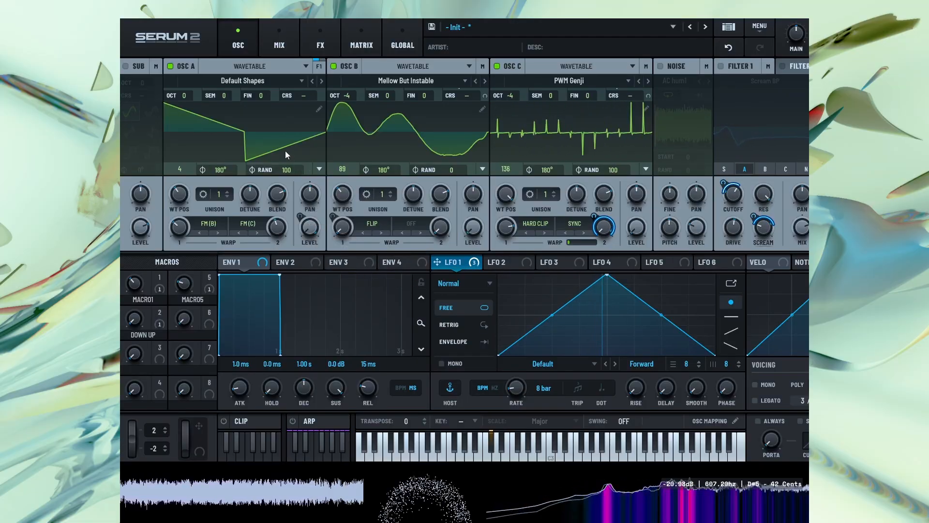
Assign OSC B as the modulation source for the first Bode effect's shift
{"action": "left_click", "coordinate": [324, 46]}
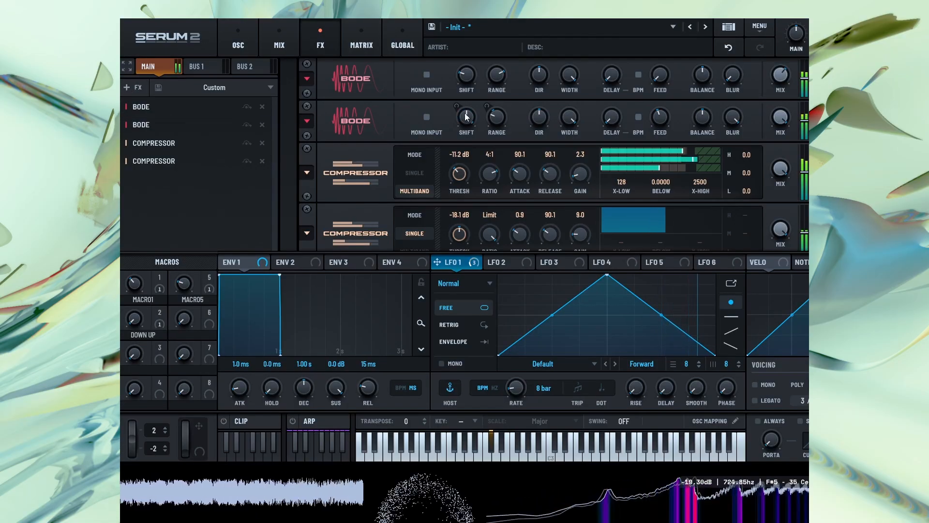
{"action": "right_click", "coordinate": [463, 75]}
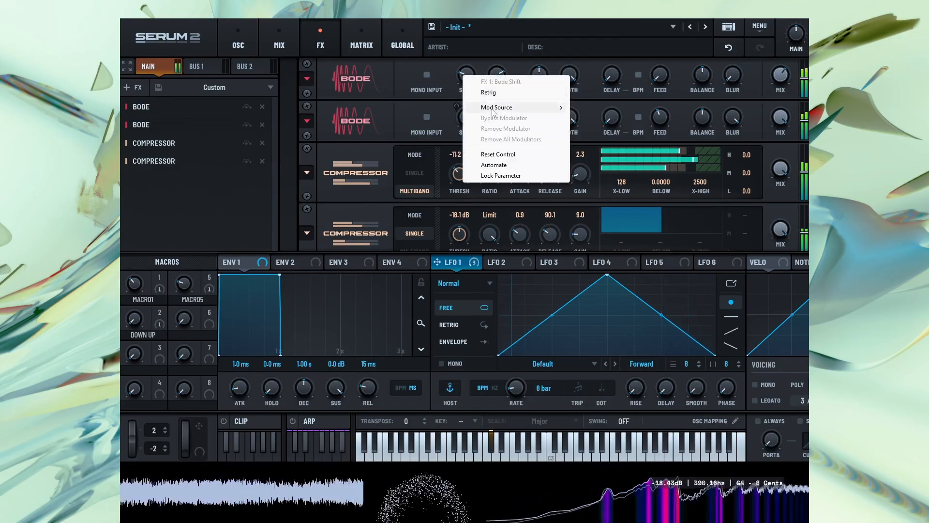
{"action": "mouse_move", "coordinate": [513, 106]}
{"action": "mouse_move", "coordinate": [599, 141]}
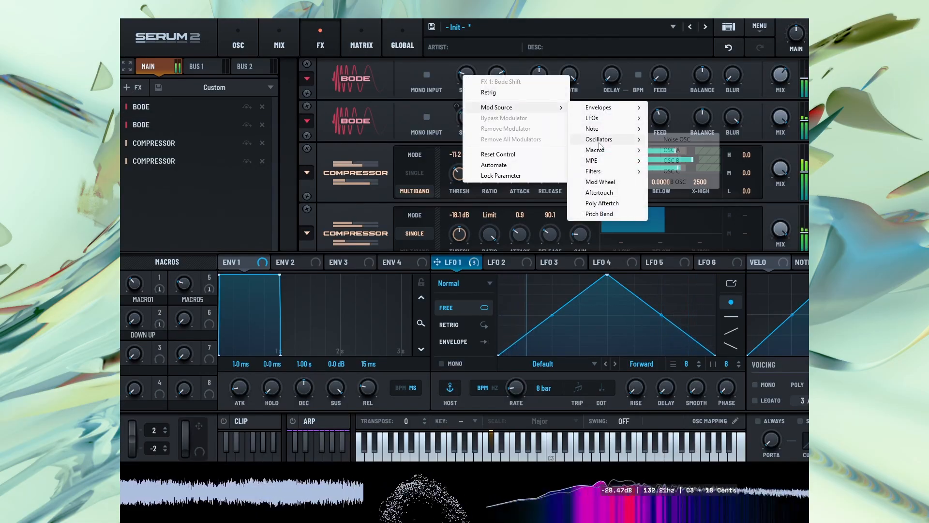
{"action": "left_click", "coordinate": [689, 162]}
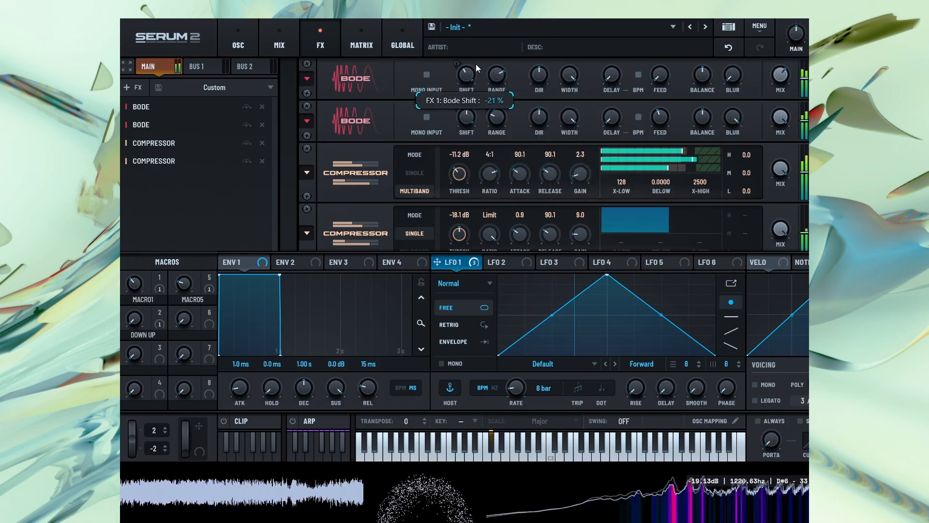
Set the modulation amount from OSC B to the first Bode's shift to about -48% in the matrix
{"action": "left_click", "coordinate": [367, 42]}
{"action": "scroll", "coordinate": [386, 225], "scroll_direction": "down", "scroll_amount": 4}
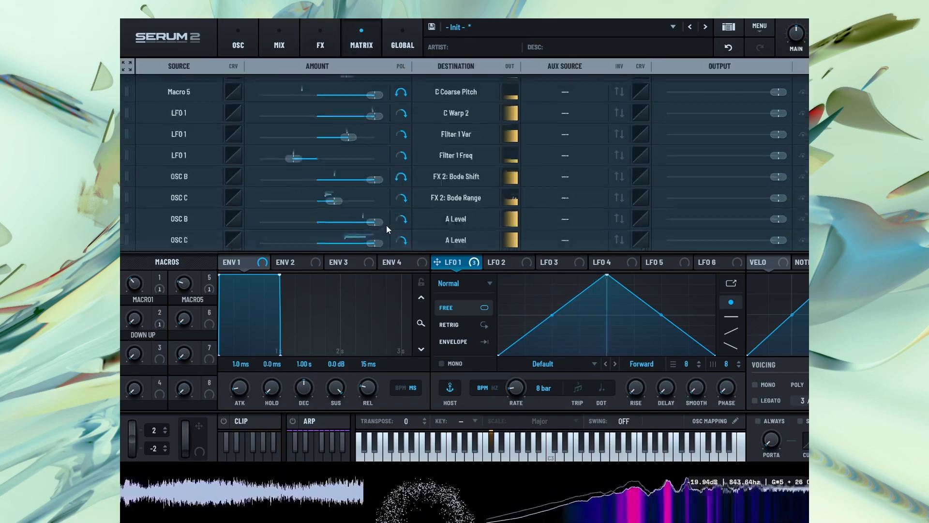
{"action": "mouse_move", "coordinate": [297, 231]}
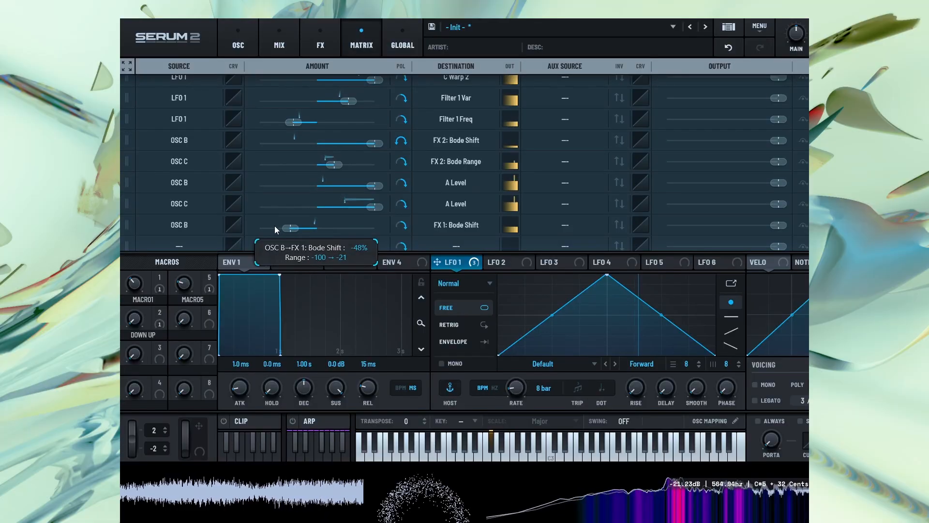
Lower the first Bode's range and assign LFO 1 to modulate it
{"action": "left_click", "coordinate": [320, 41]}
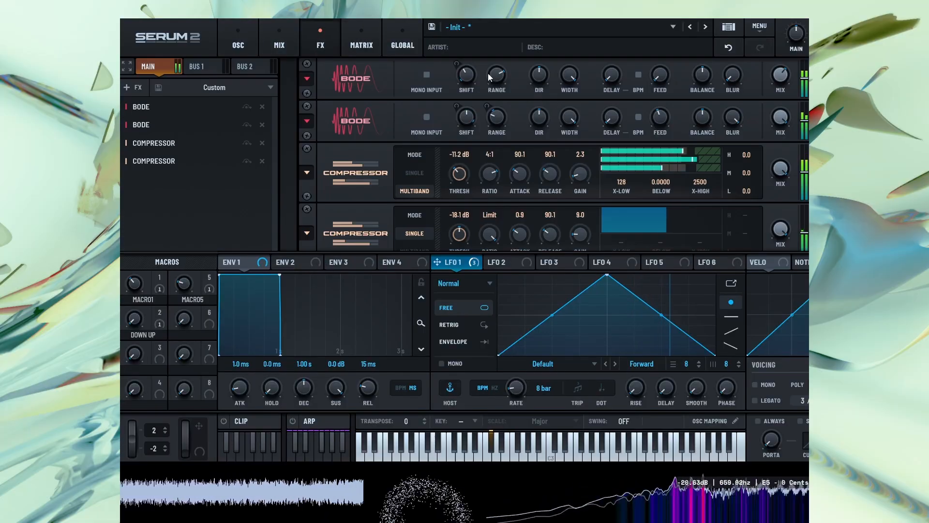
{"action": "left_click_drag", "start_coordinate": [488, 74], "coordinate": [481, 153]}
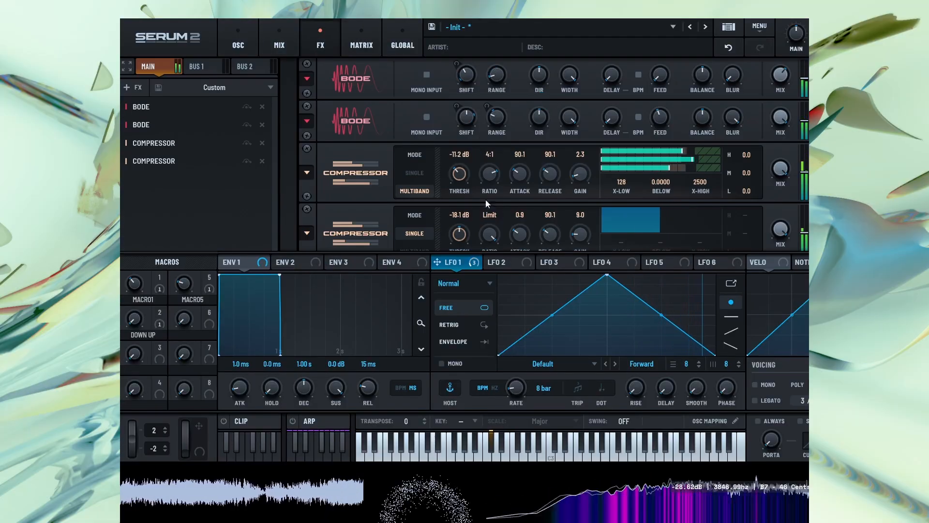
{"action": "left_click_drag", "start_coordinate": [437, 262], "coordinate": [497, 75]}
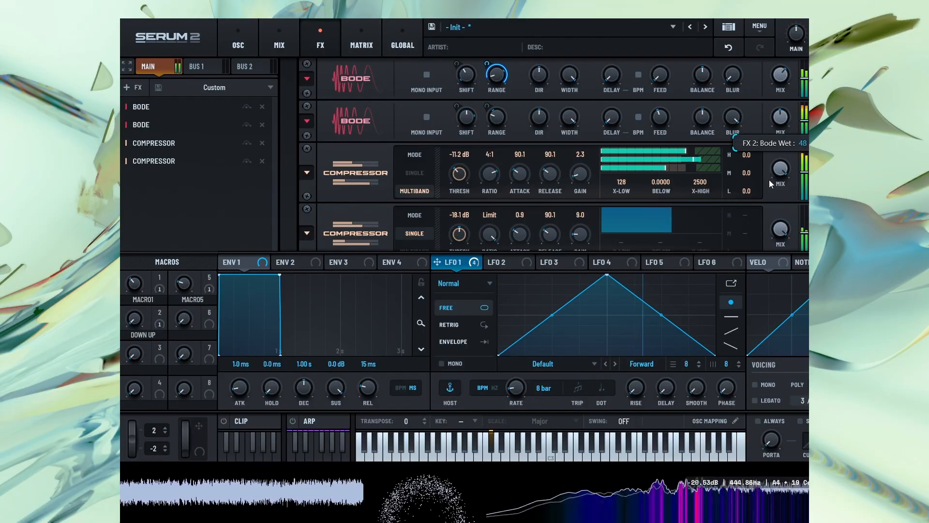
Raise oscillator A's FM (C) warp amount and set its wavetable position to 3
{"action": "left_click", "coordinate": [240, 39]}
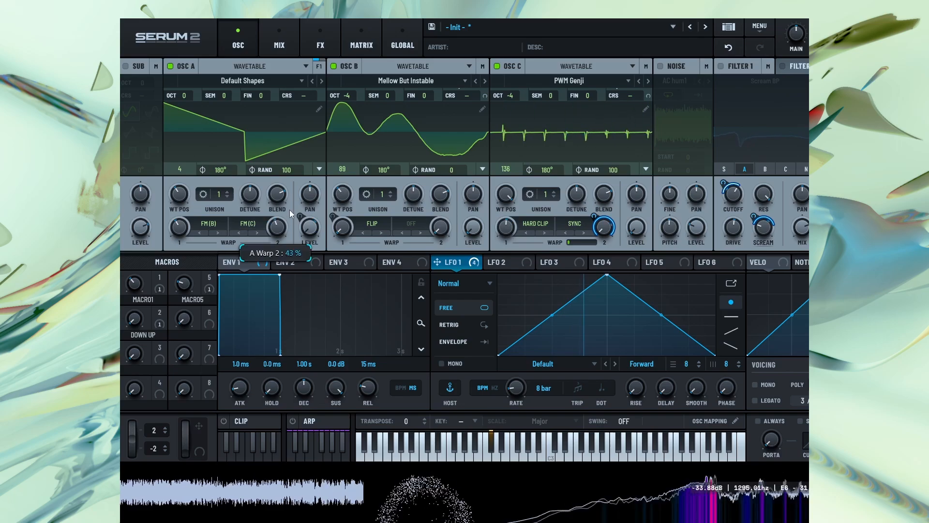
{"action": "mouse_move", "coordinate": [302, 193]}
{"action": "left_mouse_down"}
{"action": "mouse_move", "coordinate": [298, 208]}
{"action": "mouse_move", "coordinate": [308, 187]}
{"action": "left_mouse_up"}
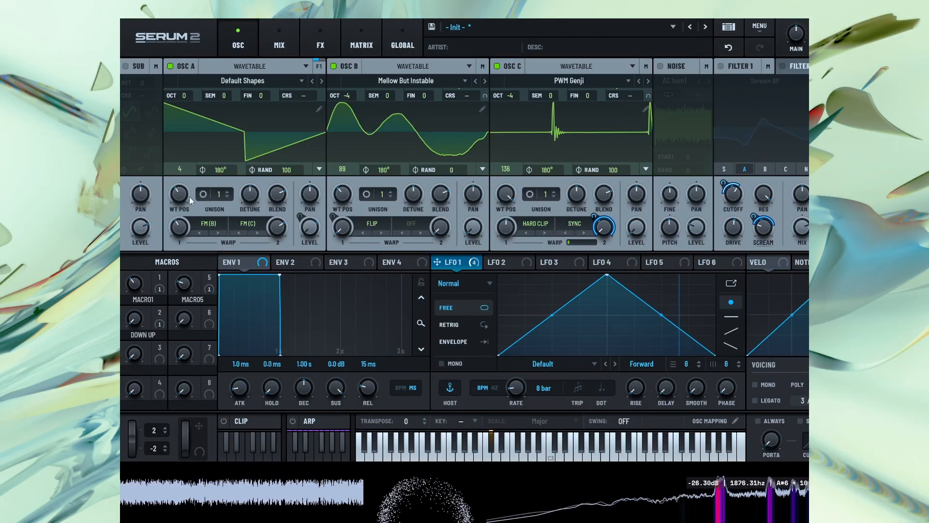
{"action": "left_click_drag", "start_coordinate": [177, 195], "coordinate": [174, 211]}
Load the Analog wavetable PWM Inception into oscillator B and set its wavetable position to 79
{"action": "left_click_drag", "start_coordinate": [344, 199], "coordinate": [358, 175]}
{"action": "left_click", "coordinate": [391, 82]}
{"action": "mouse_move", "coordinate": [381, 106]}
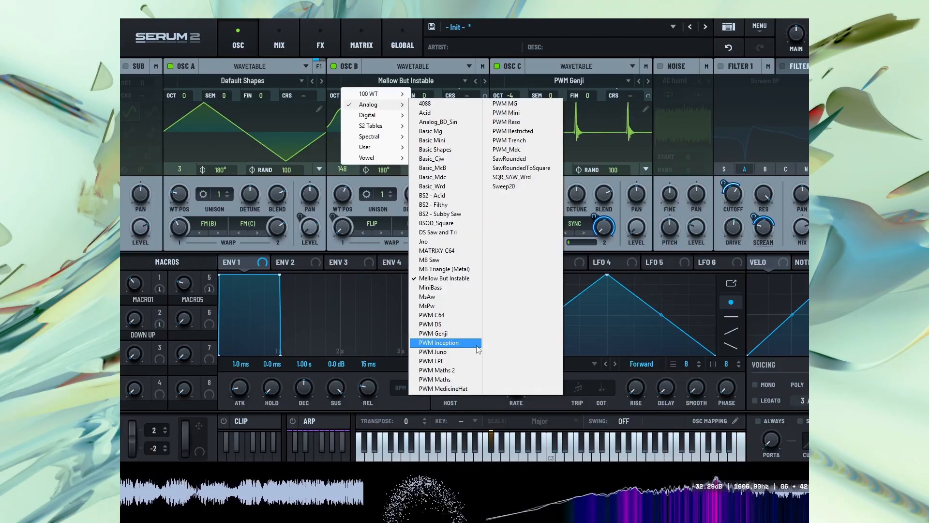
{"action": "left_click", "coordinate": [477, 348]}
{"action": "left_click_drag", "start_coordinate": [343, 197], "coordinate": [368, 212]}
Change oscillator B's first warp to the Rectify distortion and adjust its amount
{"action": "left_click", "coordinate": [373, 224]}
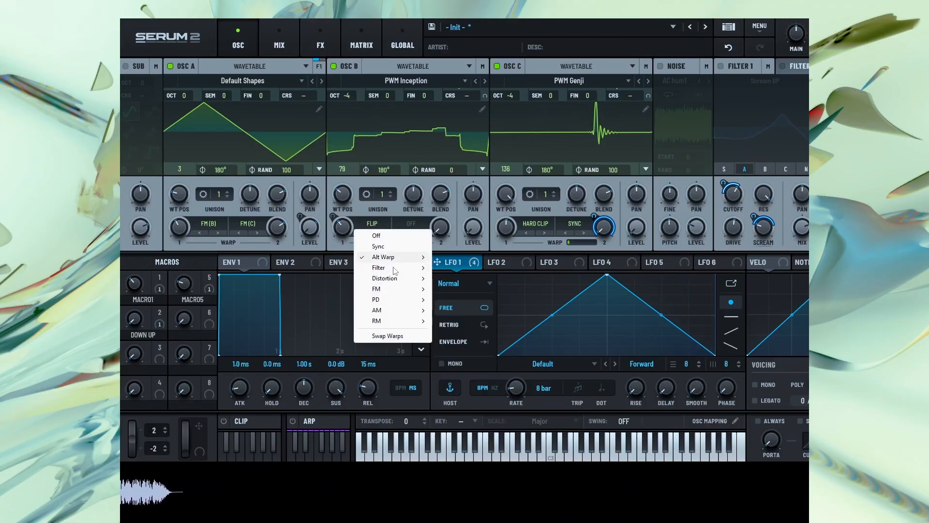
{"action": "mouse_move", "coordinate": [393, 282]}
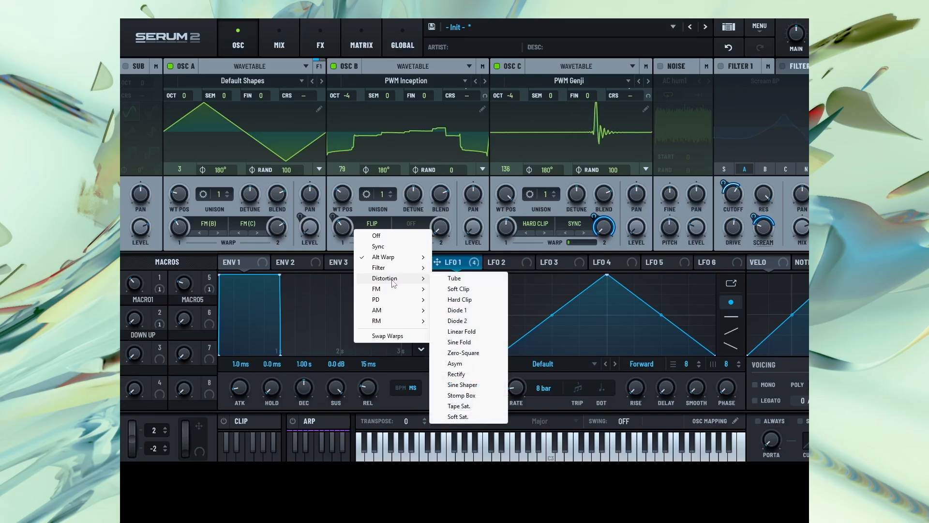
{"action": "left_click", "coordinate": [457, 374]}
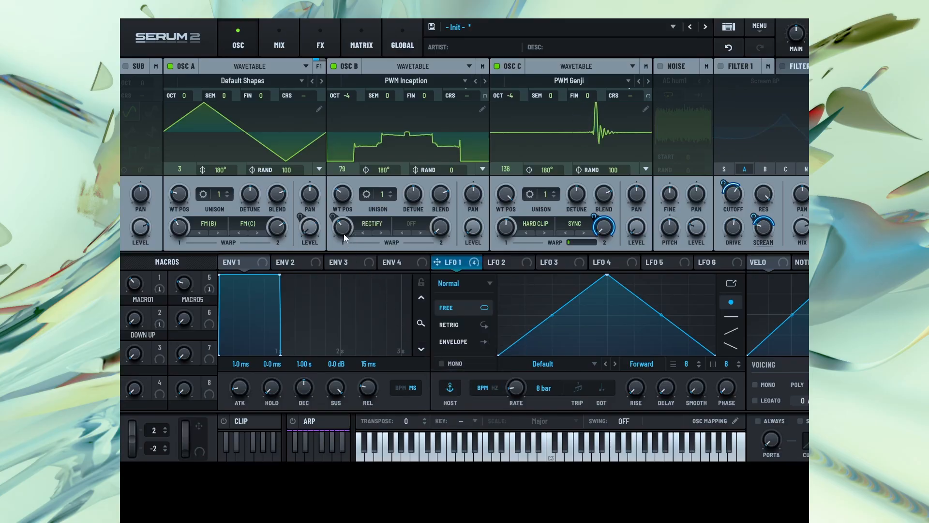
{"action": "mouse_move", "coordinate": [352, 237]}
{"action": "mouse_move", "coordinate": [351, 237]}
{"action": "left_mouse_down"}
{"action": "mouse_move", "coordinate": [341, 299]}
{"action": "mouse_move", "coordinate": [367, 236]}
{"action": "left_mouse_up"}
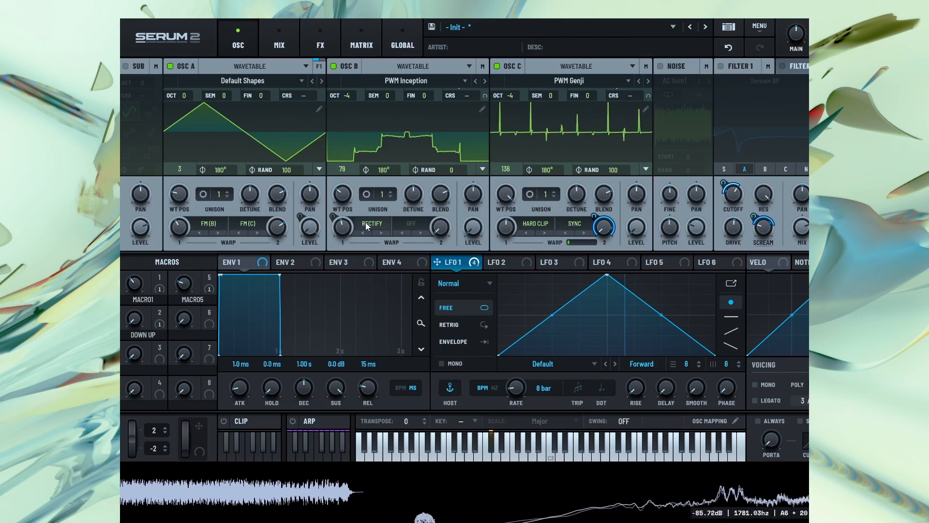
Switch oscillator B's first warp to the Sine Fold distortion and lower its amount
{"action": "left_click", "coordinate": [373, 224]}
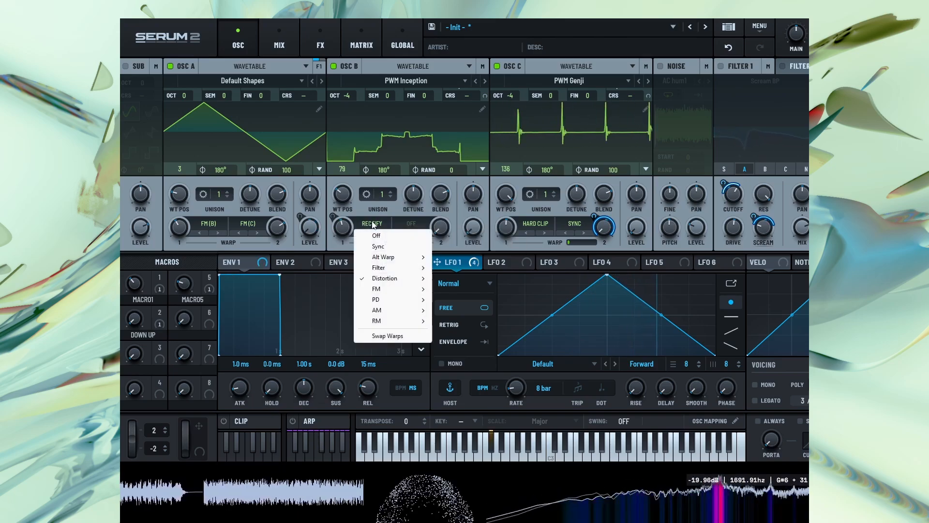
{"action": "mouse_move", "coordinate": [412, 281]}
{"action": "left_click", "coordinate": [458, 341]}
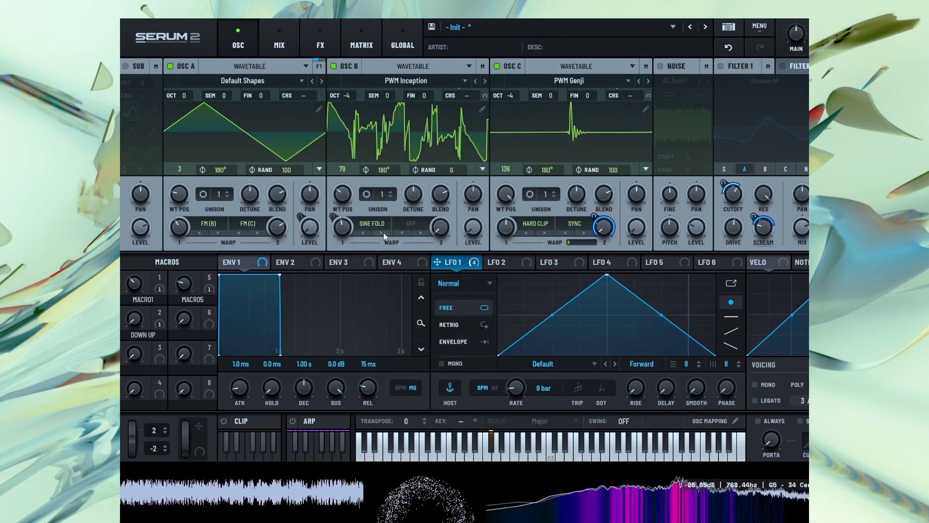
{"action": "left_click_drag", "start_coordinate": [352, 230], "coordinate": [337, 264]}
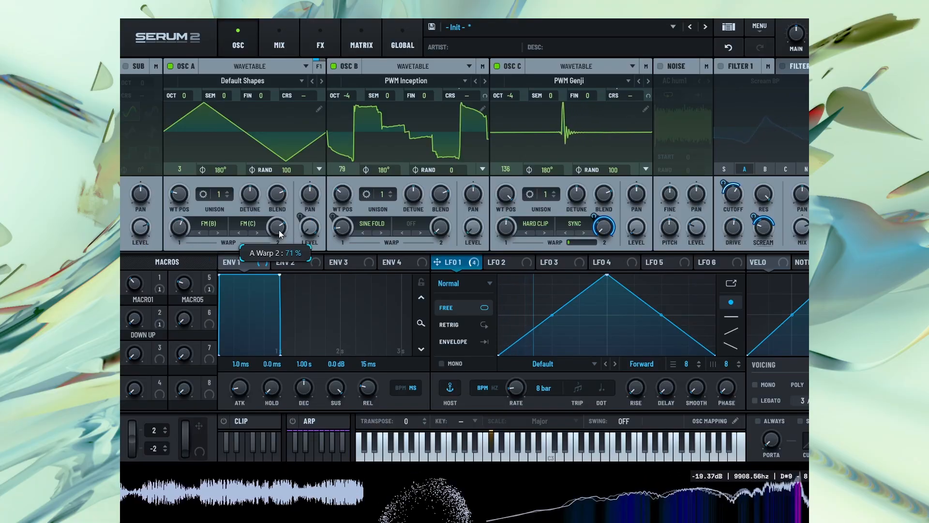
Readjust oscillator A's FM (B) and FM (C) warp amounts and turn off oscillator B's first warp
{"action": "left_click_drag", "start_coordinate": [277, 227], "coordinate": [272, 277]}
{"action": "left_click_drag", "start_coordinate": [176, 229], "coordinate": [141, 273]}
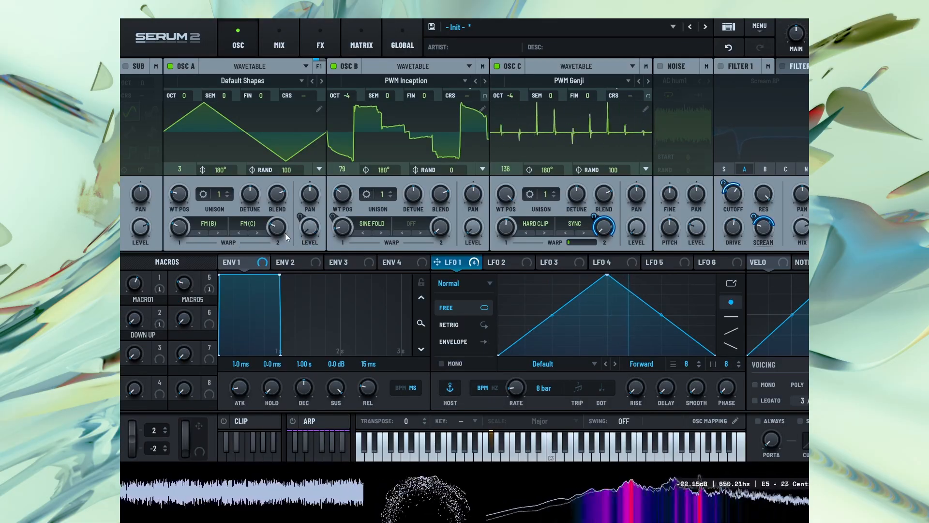
{"action": "left_click", "coordinate": [384, 228]}
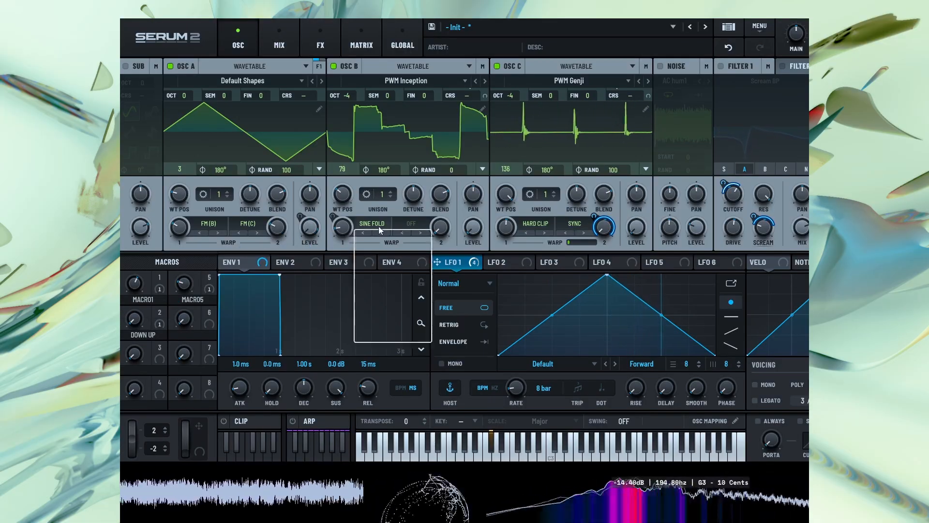
{"action": "left_click", "coordinate": [374, 236]}
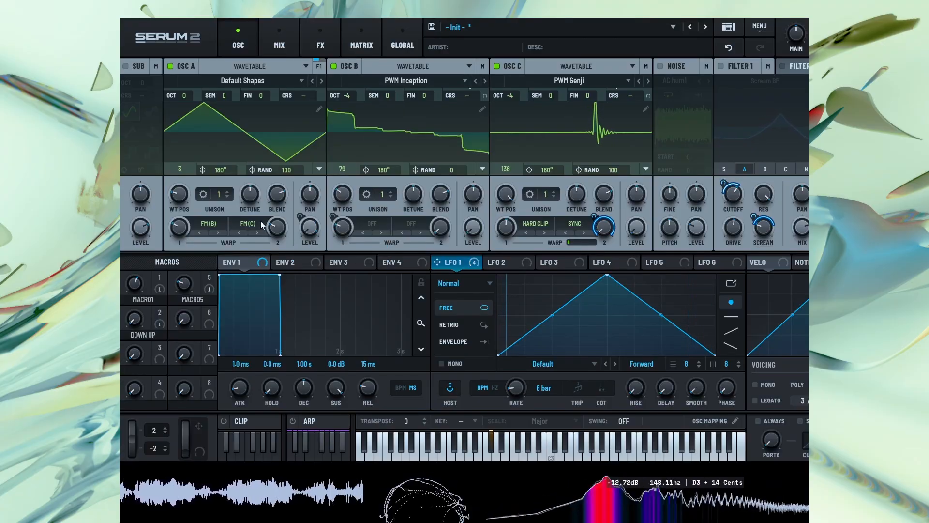
{"action": "left_click_drag", "start_coordinate": [286, 225], "coordinate": [293, 205]}
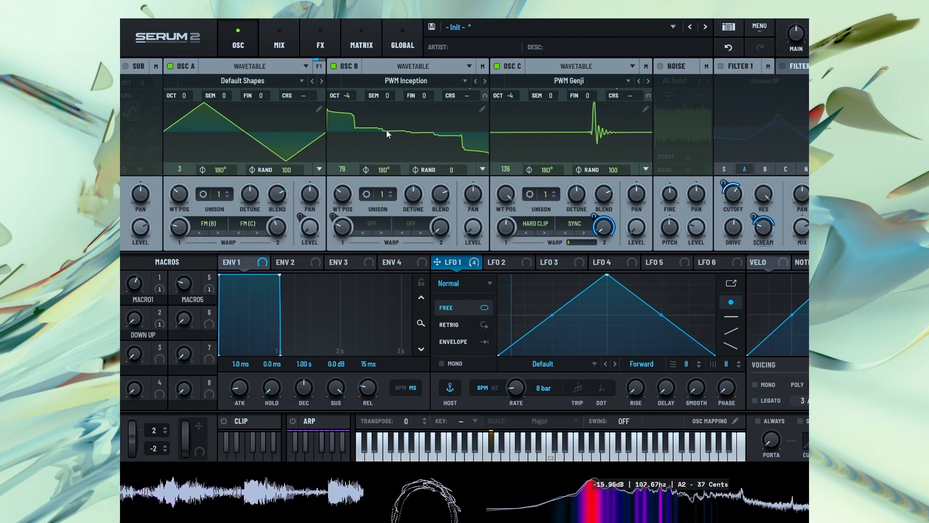
Switch oscillator B to the PWM Juno wavetable and set its first warp to FM (C)
{"action": "left_click", "coordinate": [483, 81]}
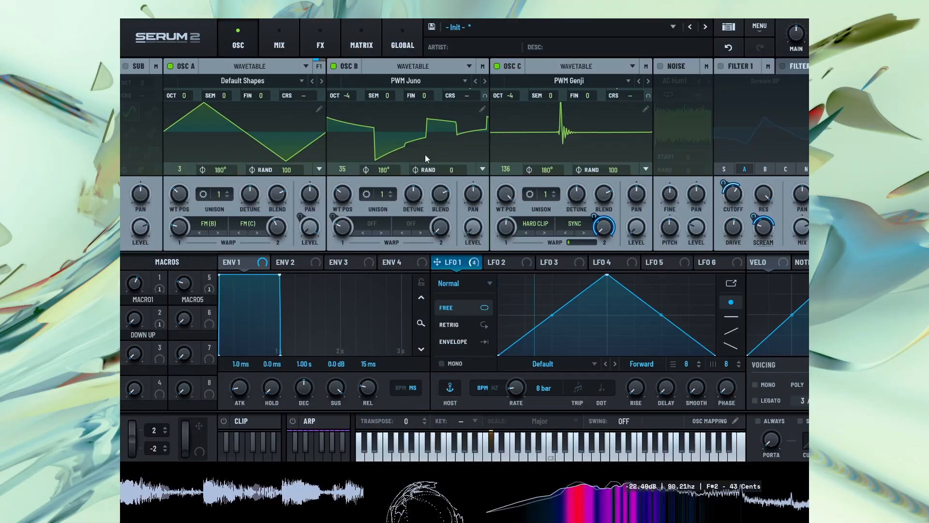
{"action": "left_click", "coordinate": [373, 221]}
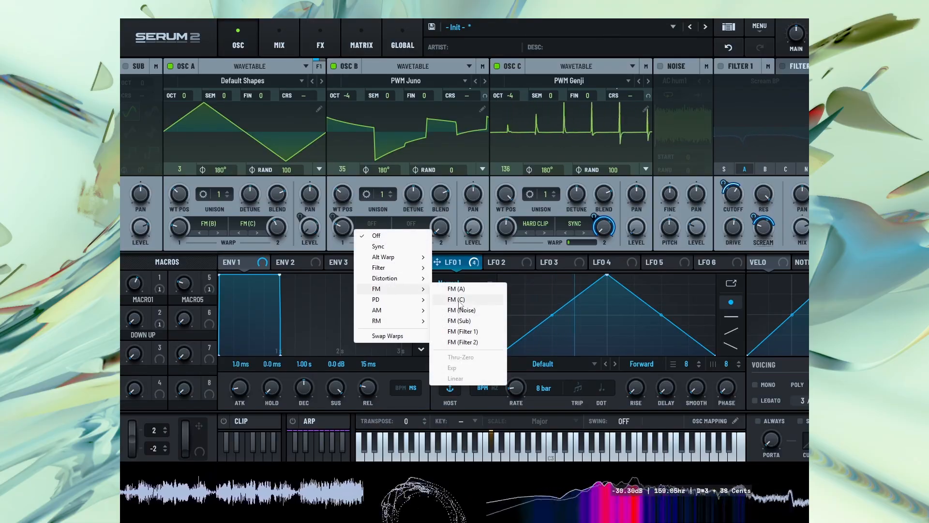
{"action": "left_click", "coordinate": [454, 299]}
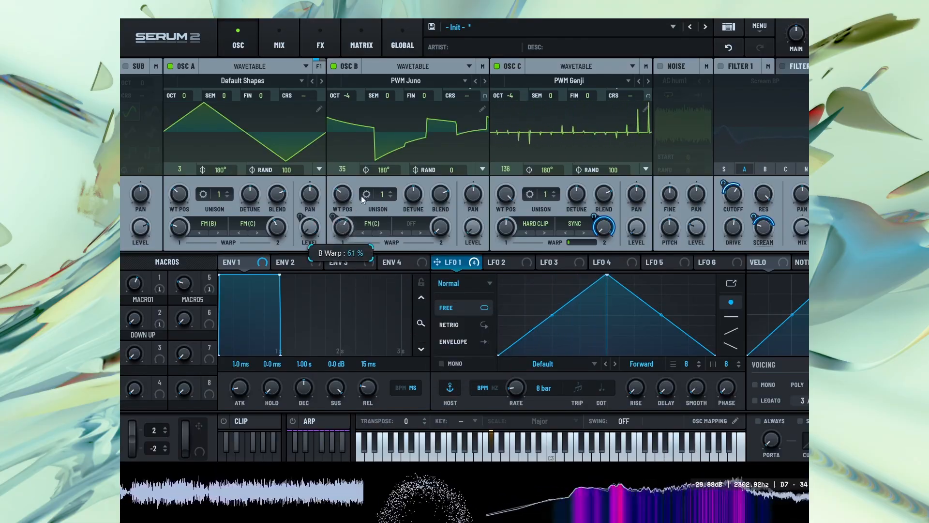
Readjust oscillator A's FM (B) warp amount and oscillator B's FM (C) warp amount
{"action": "scroll", "coordinate": [349, 223], "scroll_direction": "down", "scroll_amount": 5}
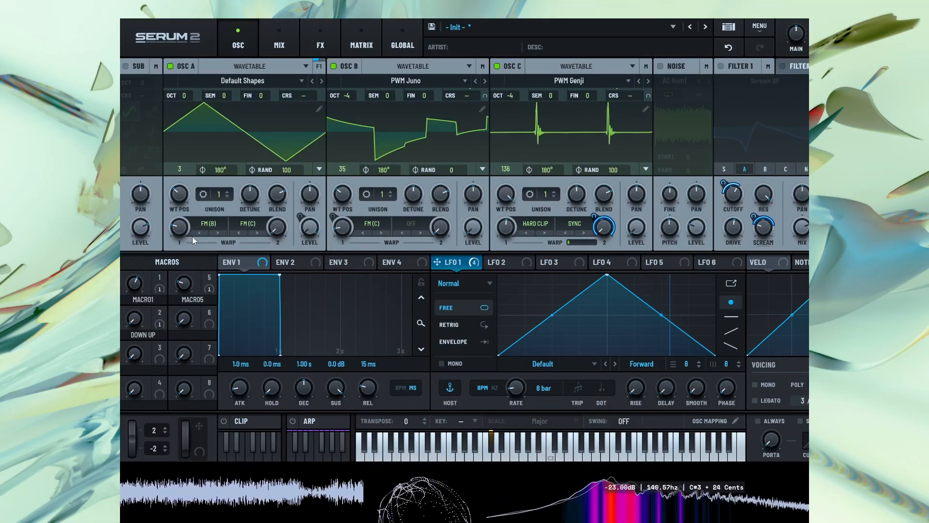
{"action": "left_click_drag", "start_coordinate": [188, 208], "coordinate": [199, 198]}
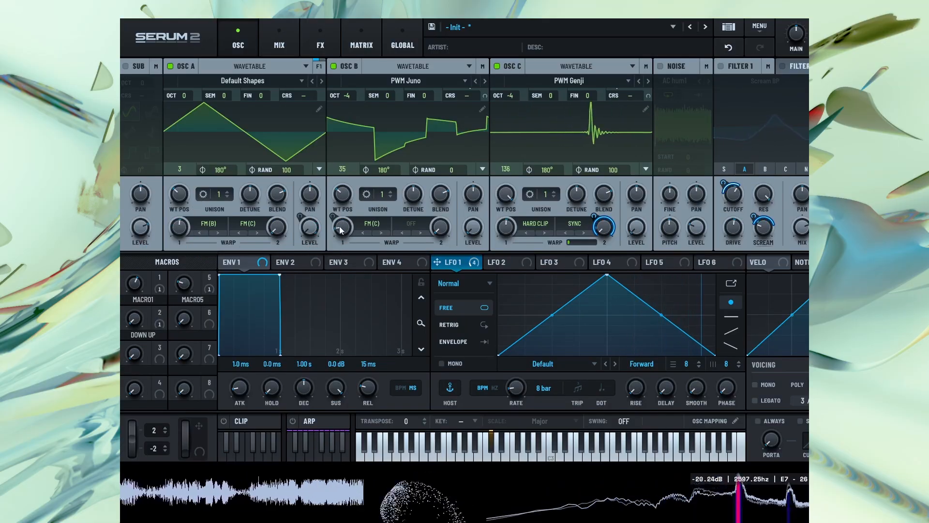
{"action": "mouse_move", "coordinate": [339, 225]}
{"action": "left_mouse_down"}
{"action": "mouse_move", "coordinate": [348, 208]}
{"action": "mouse_move", "coordinate": [347, 221]}
{"action": "left_mouse_up"}
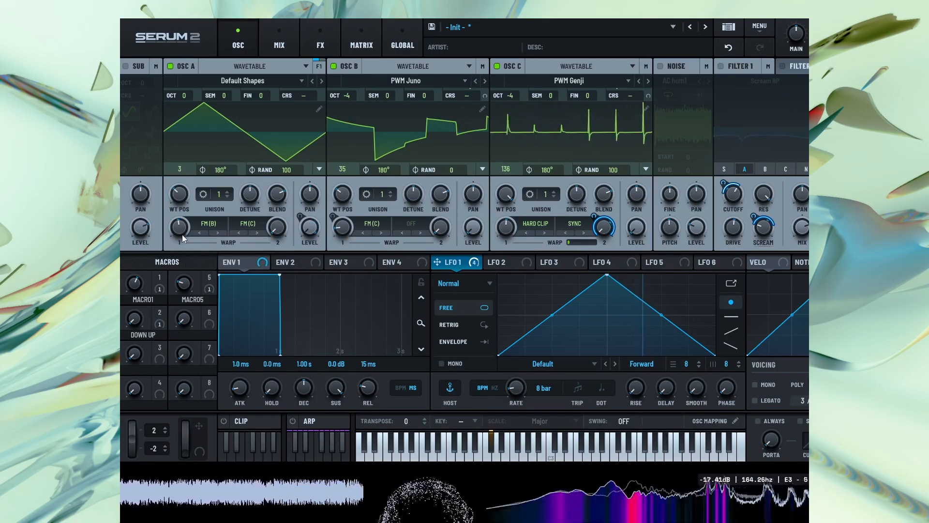
Readjust Macro 5 and set oscillator A's FM (B) warp amount to 34%
{"action": "mouse_move", "coordinate": [181, 237]}
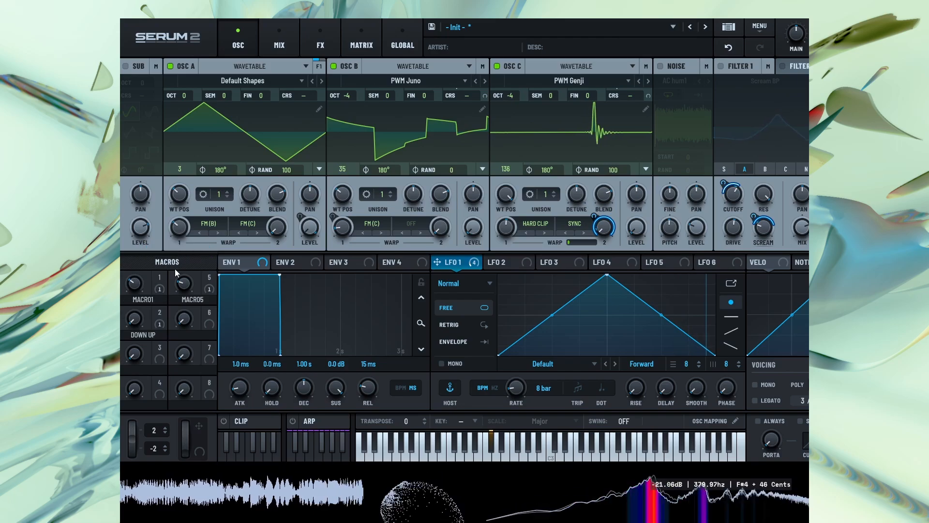
{"action": "left_click_drag", "start_coordinate": [183, 285], "coordinate": [145, 292]}
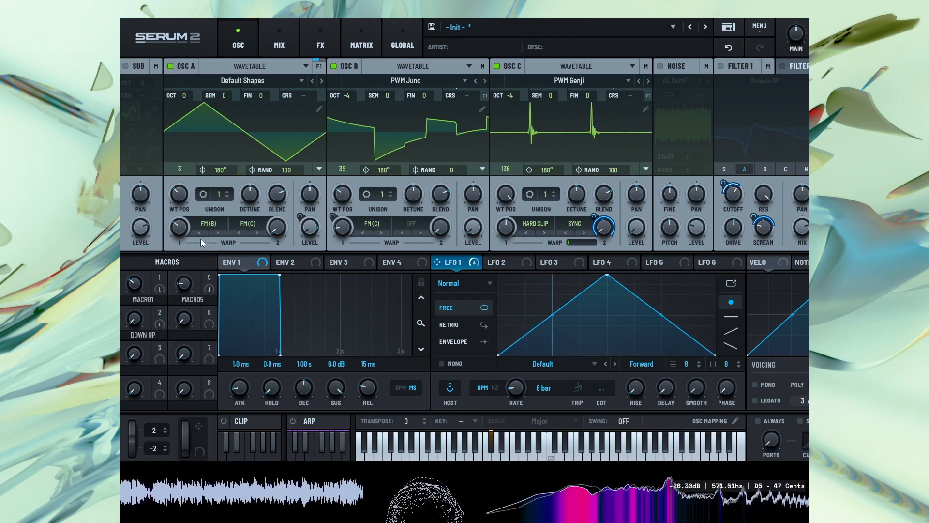
{"action": "mouse_move", "coordinate": [187, 228]}
{"action": "left_mouse_down"}
{"action": "mouse_move", "coordinate": [190, 212]}
{"action": "mouse_move", "coordinate": [192, 232]}
{"action": "mouse_move", "coordinate": [200, 223]}
{"action": "left_mouse_up"}
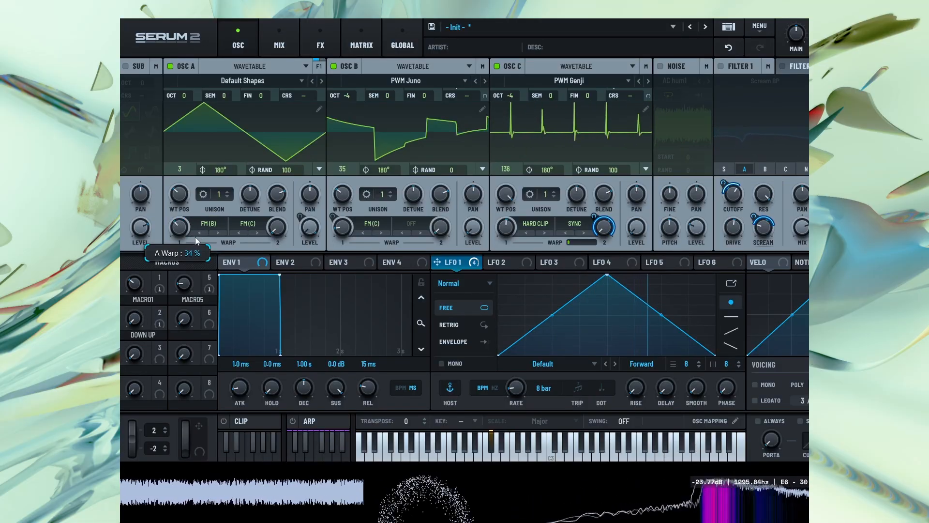
Assign OSC C as the modulation source for oscillator A's first warp amount
{"action": "right_click", "coordinate": [180, 227]}
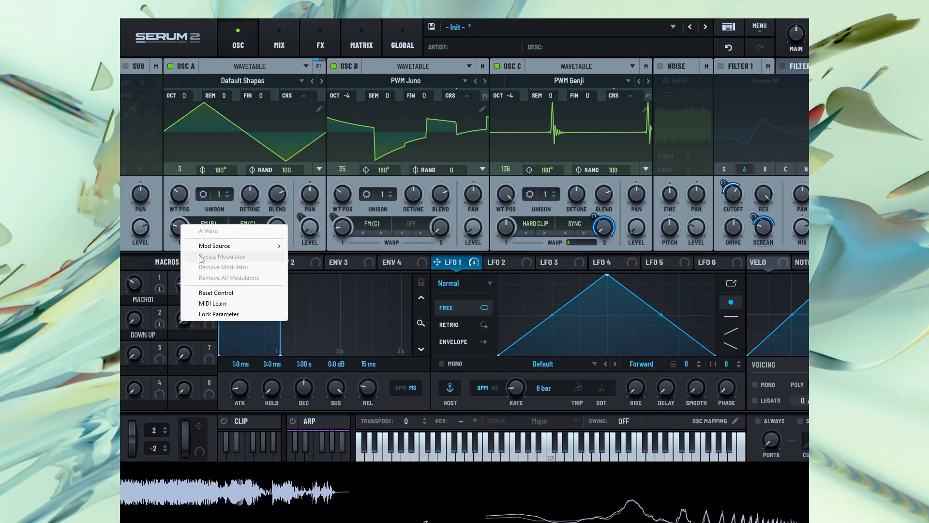
{"action": "mouse_move", "coordinate": [232, 245]}
{"action": "mouse_move", "coordinate": [332, 281]}
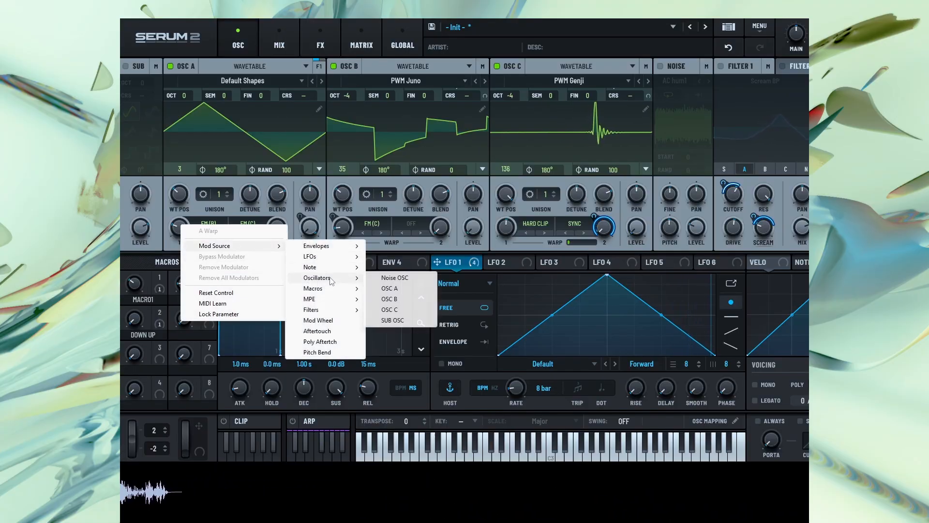
{"action": "left_click", "coordinate": [391, 309]}
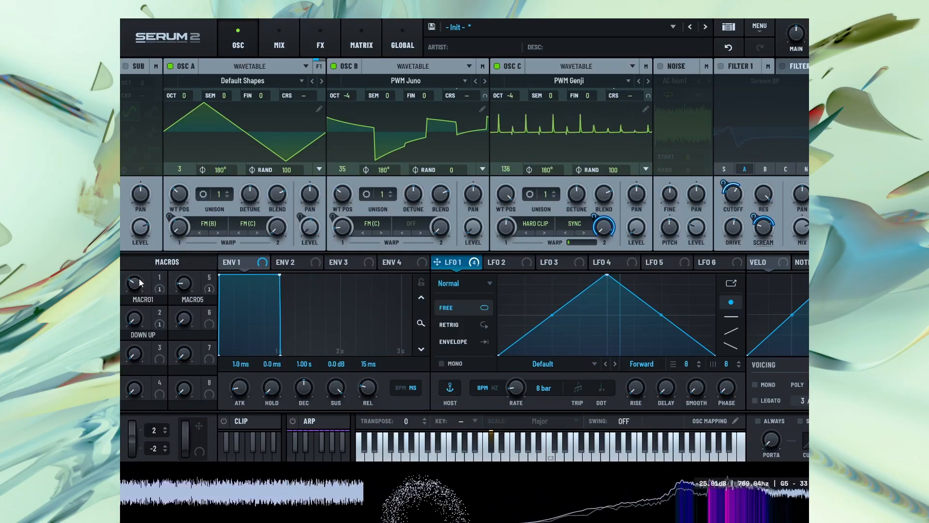
Sweep Macro 1 and Macro 5 against each other, leaving Macro 1 raised and Macro 5 lowered
{"action": "left_click_drag", "start_coordinate": [140, 283], "coordinate": [216, 226]}
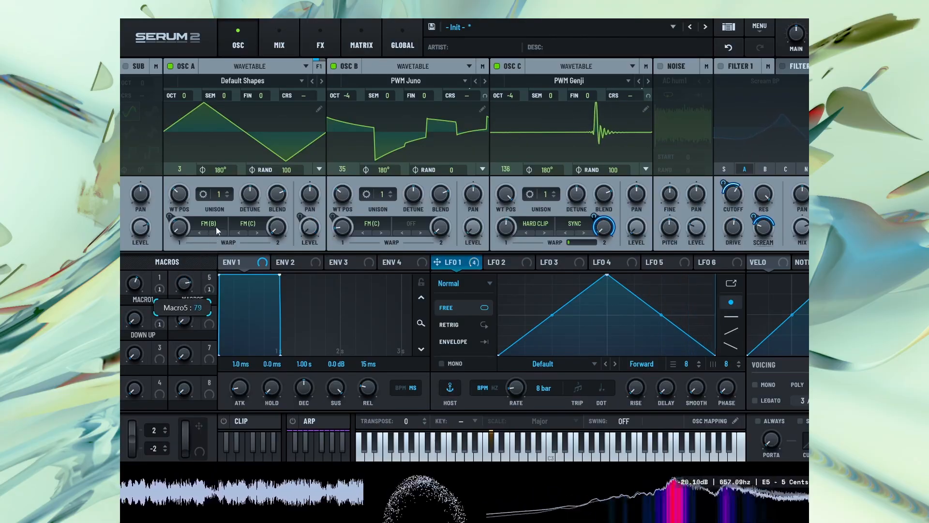
{"action": "left_click_drag", "start_coordinate": [135, 284], "coordinate": [136, 311]}
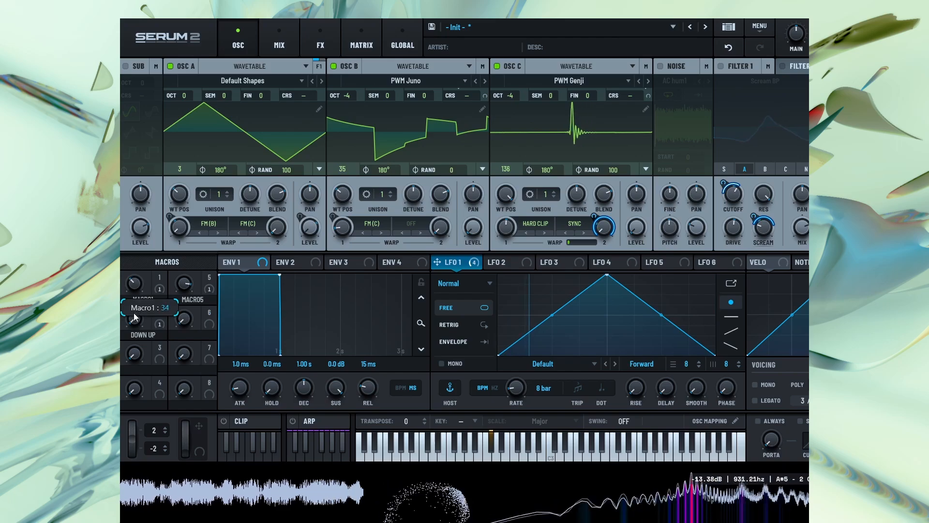
{"action": "left_click_drag", "start_coordinate": [183, 284], "coordinate": [170, 341]}
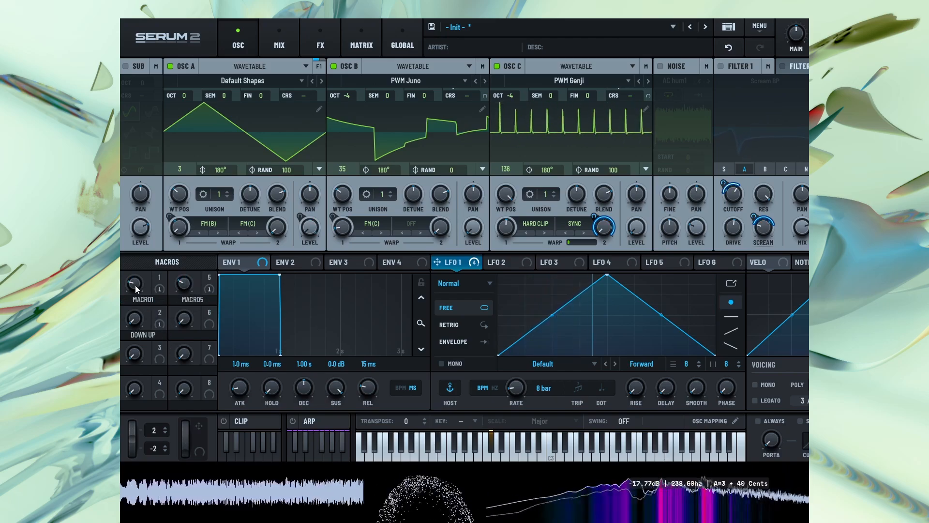
{"action": "left_click_drag", "start_coordinate": [135, 286], "coordinate": [151, 260]}
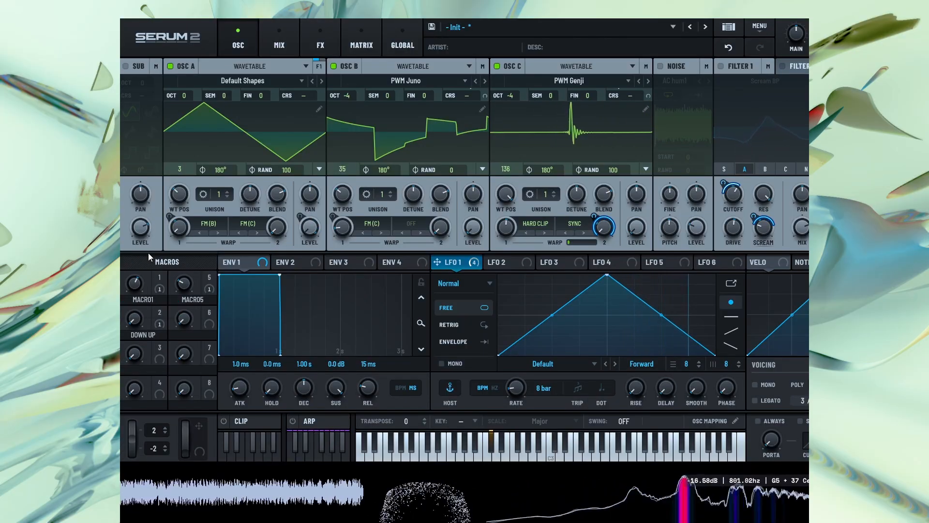
Readjust the first Bode effect's shift amount and the second Bode effect's wet mix
{"action": "left_click", "coordinate": [338, 46]}
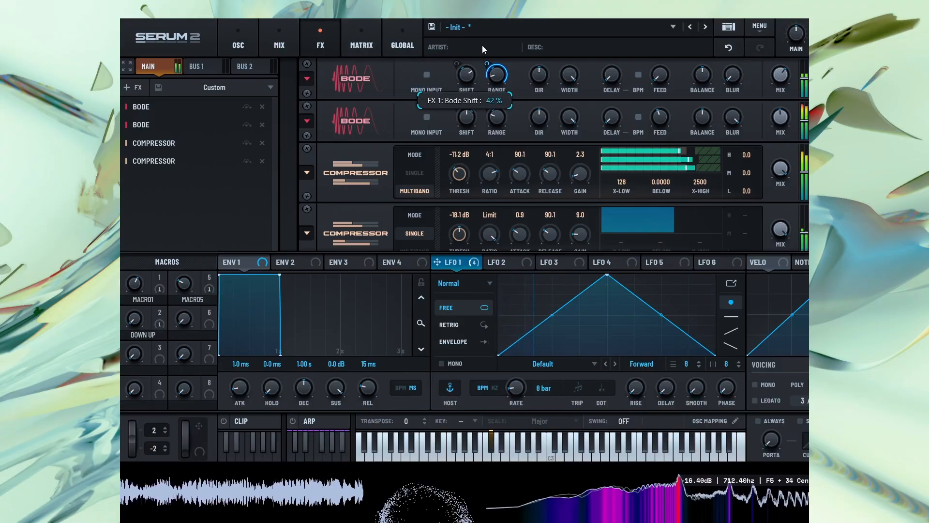
{"action": "mouse_move", "coordinate": [780, 116]}
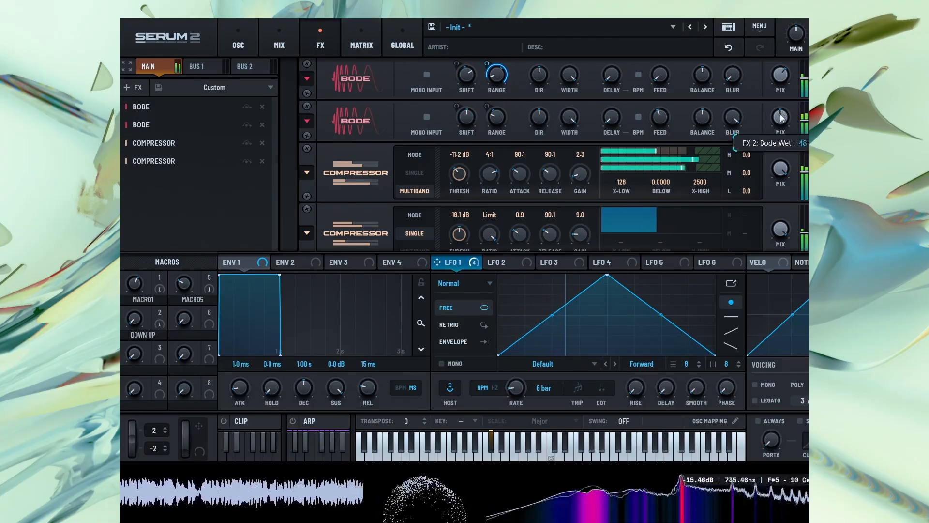
{"action": "mouse_move", "coordinate": [475, 62]}
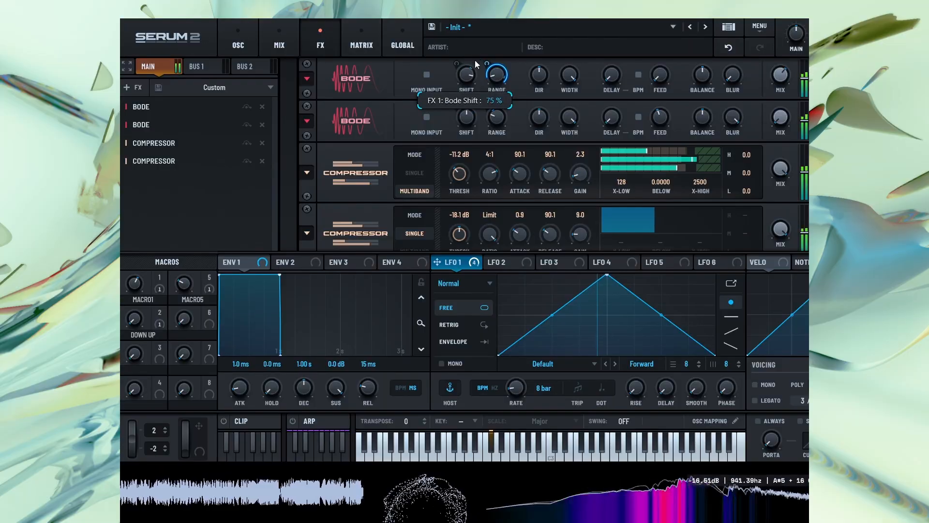
{"action": "mouse_move", "coordinate": [661, 74]}
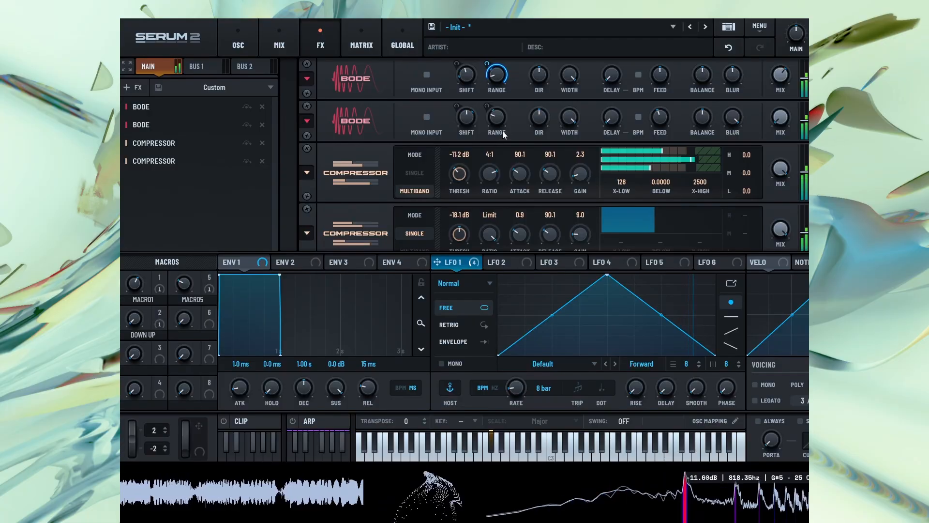
{"action": "left_click", "coordinate": [137, 90]}
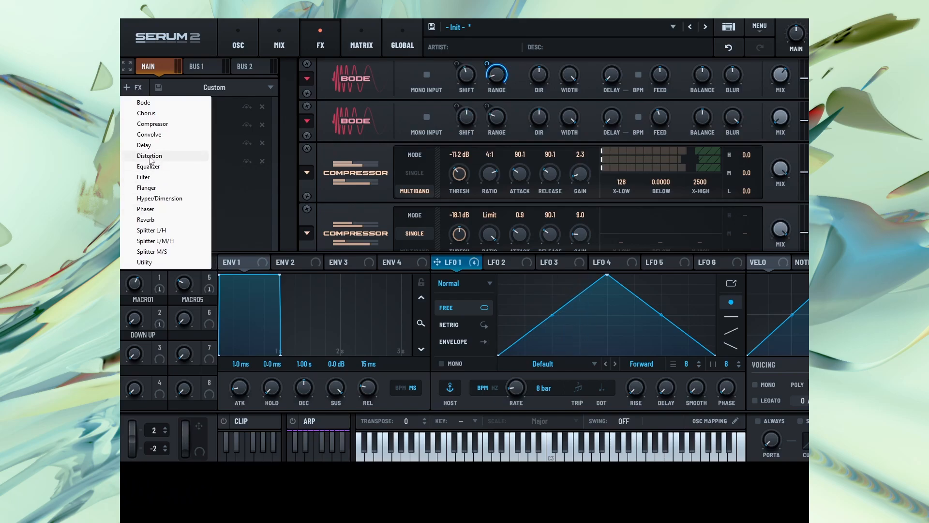
{"action": "left_click", "coordinate": [222, 210]}
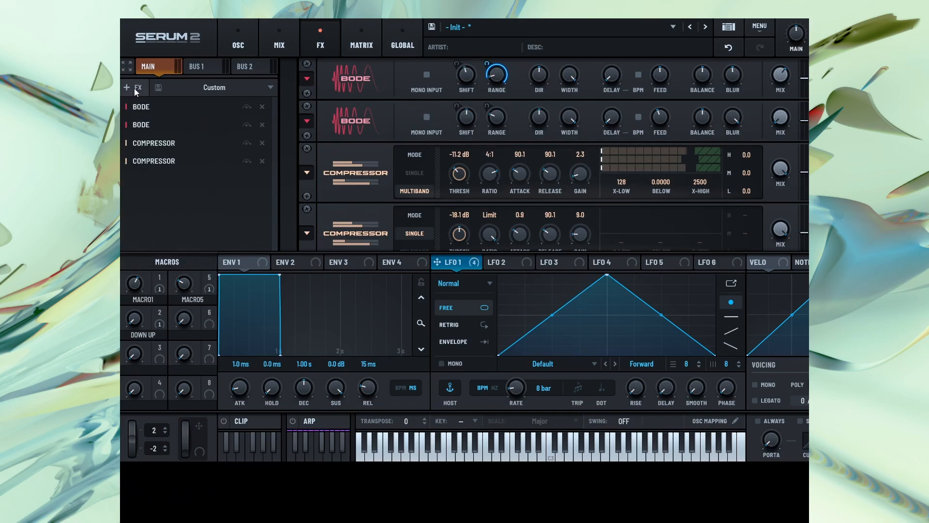